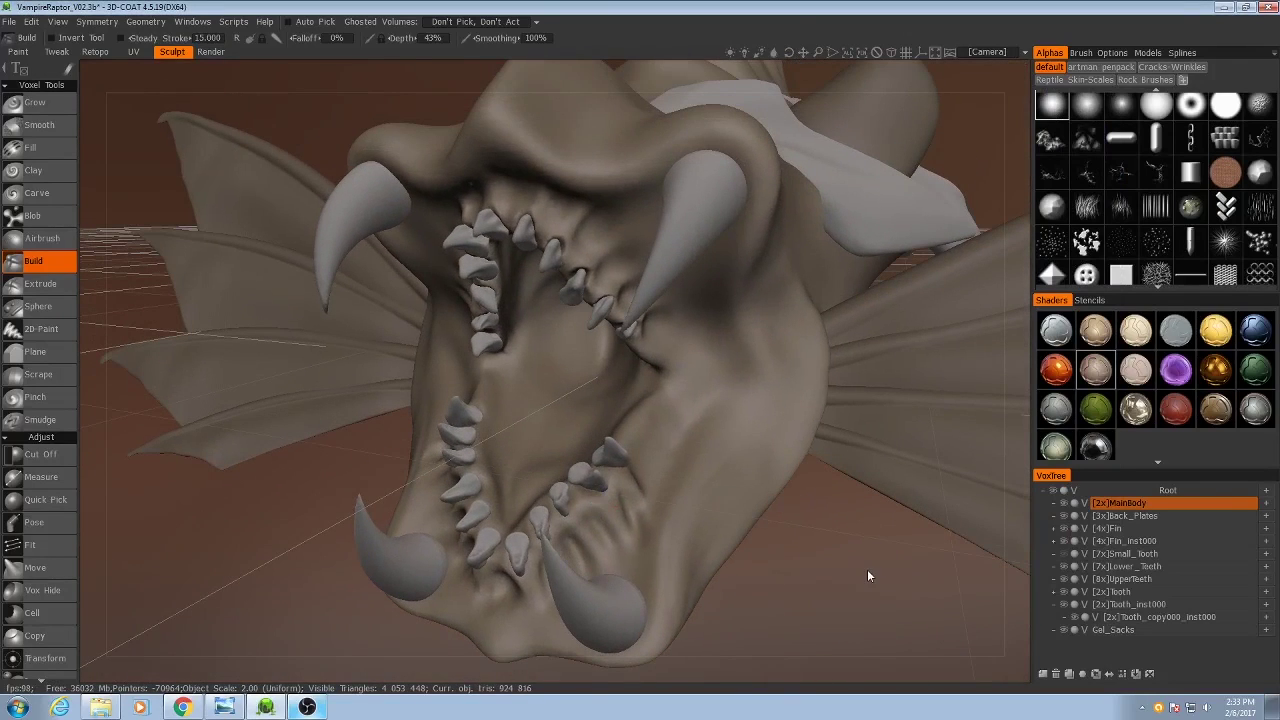
# Step: Select the UpperTeeth and Lower_Teeth volumes in turn and inspect the teeth inside the creature's open mouth
pyautogui.click(1126, 578)
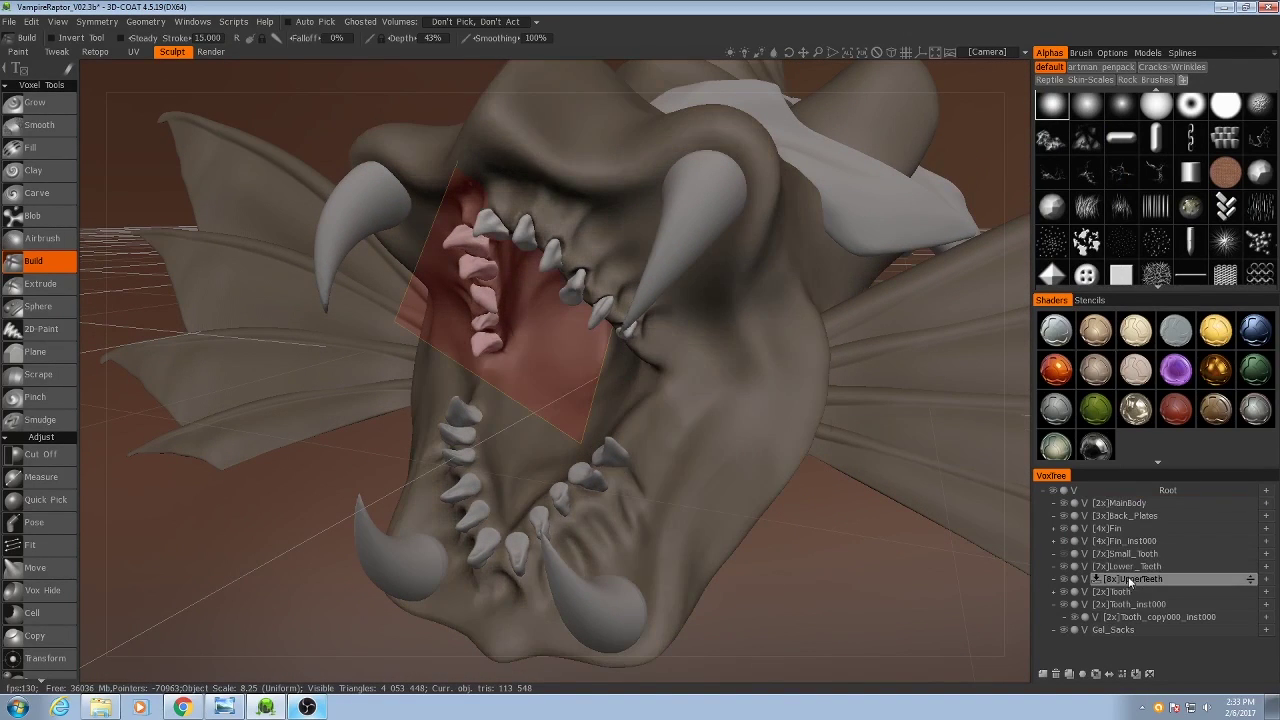
pyautogui.click(1130, 568)
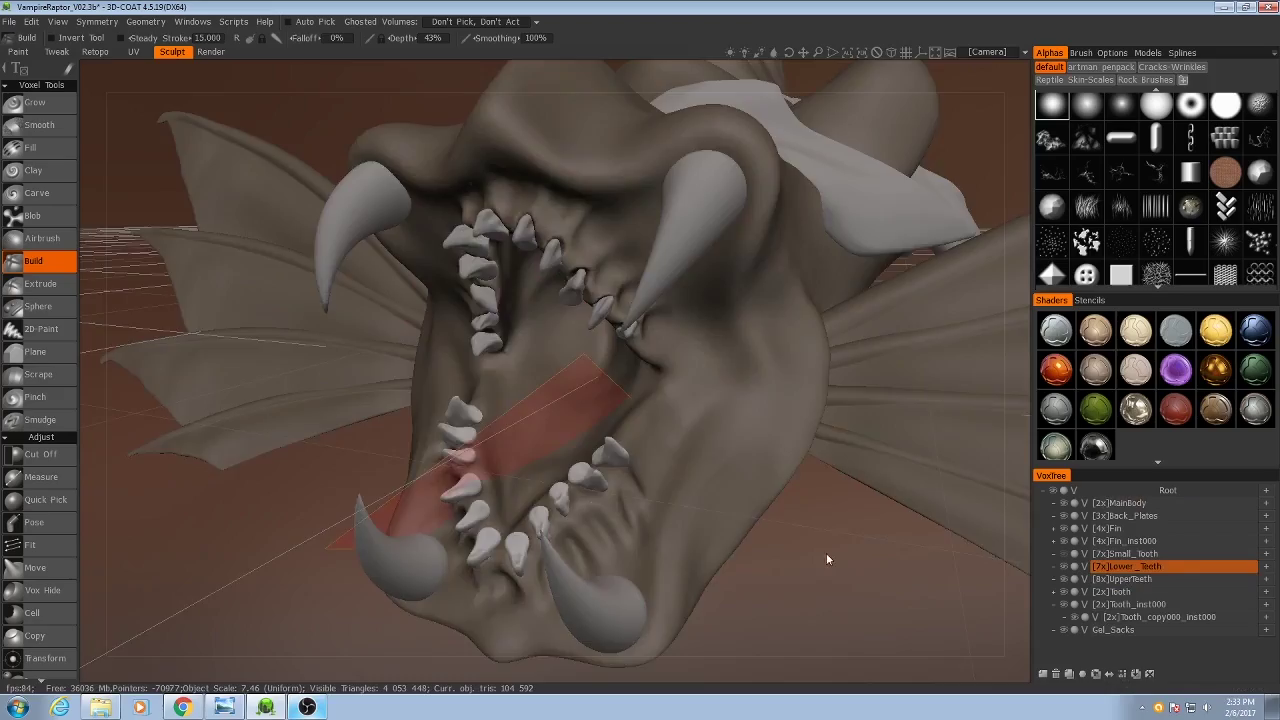
pyautogui.moveTo(826, 553); pyautogui.dragTo(800, 512, button='middle')
pyautogui.moveTo(677, 586); pyautogui.dragTo(751, 543, button='middle')
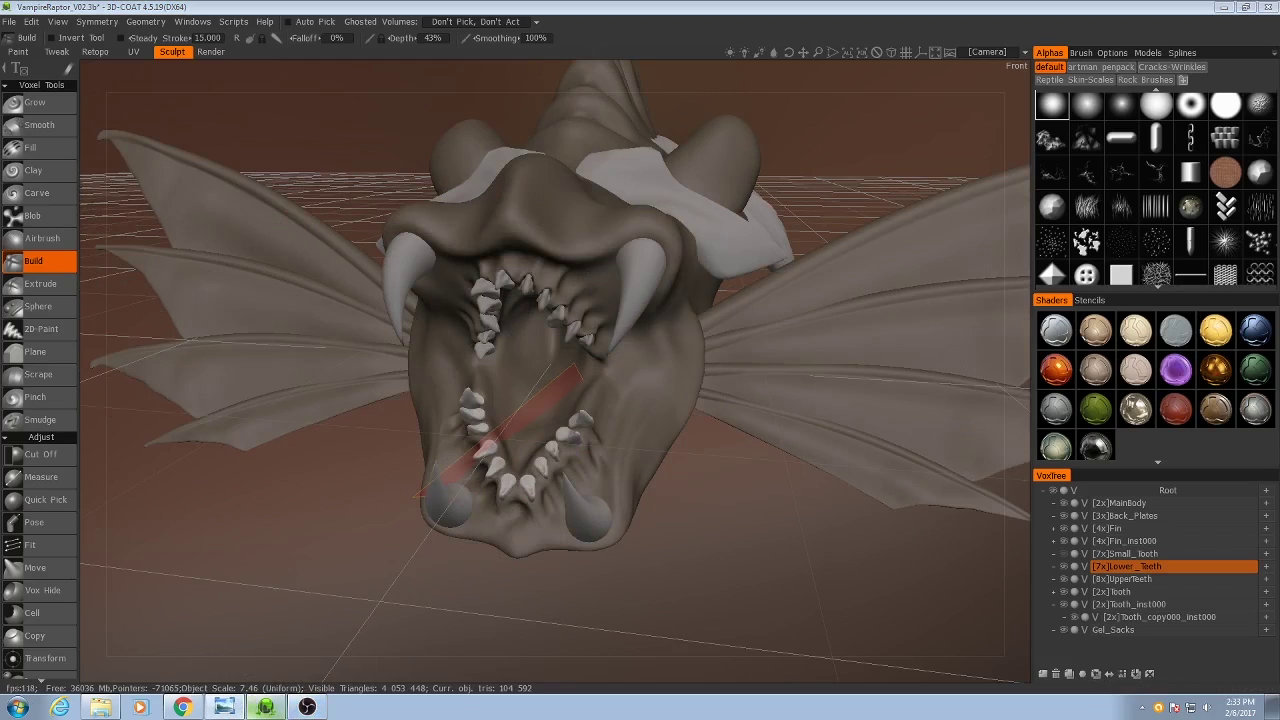
# Step: Examine the chameleon tongue and insect stinger pictures in the Reference_Comp.jpg image in Windows Photo Viewer
pyautogui.moveTo(1279, 106); pyautogui.dragTo(814, 97)
pyautogui.scroll(-6, 816, 146)
pyautogui.scroll(5, 718, 341)
pyautogui.moveTo(592, 360); pyautogui.dragTo(790, 343)
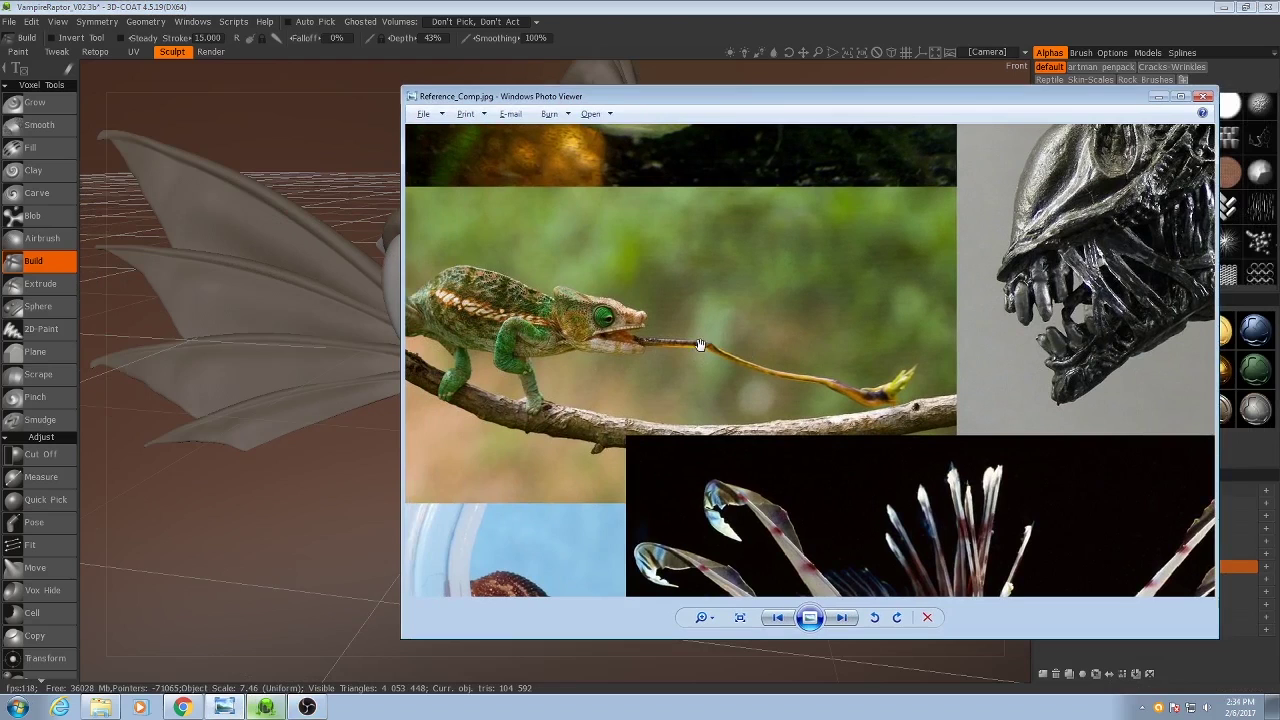
pyautogui.scroll(1, 750, 335)
pyautogui.moveTo(624, 366); pyautogui.dragTo(683, 363)
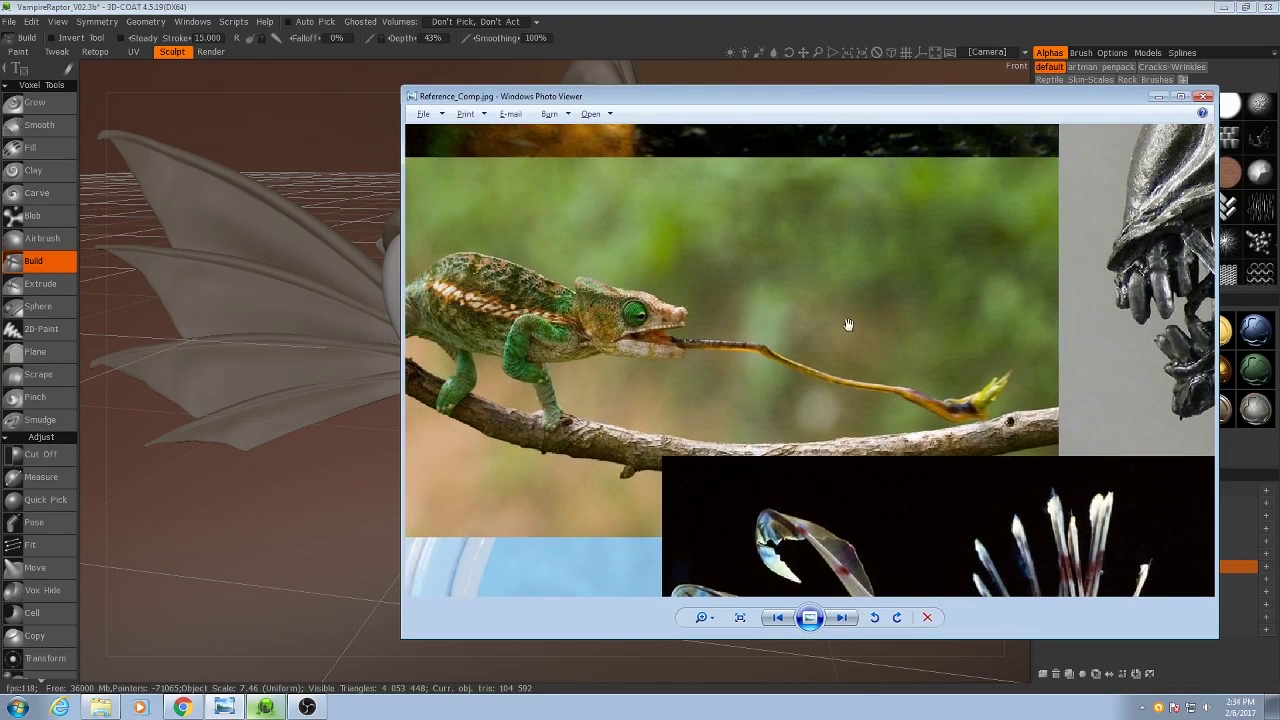
pyautogui.scroll(-3, 865, 307)
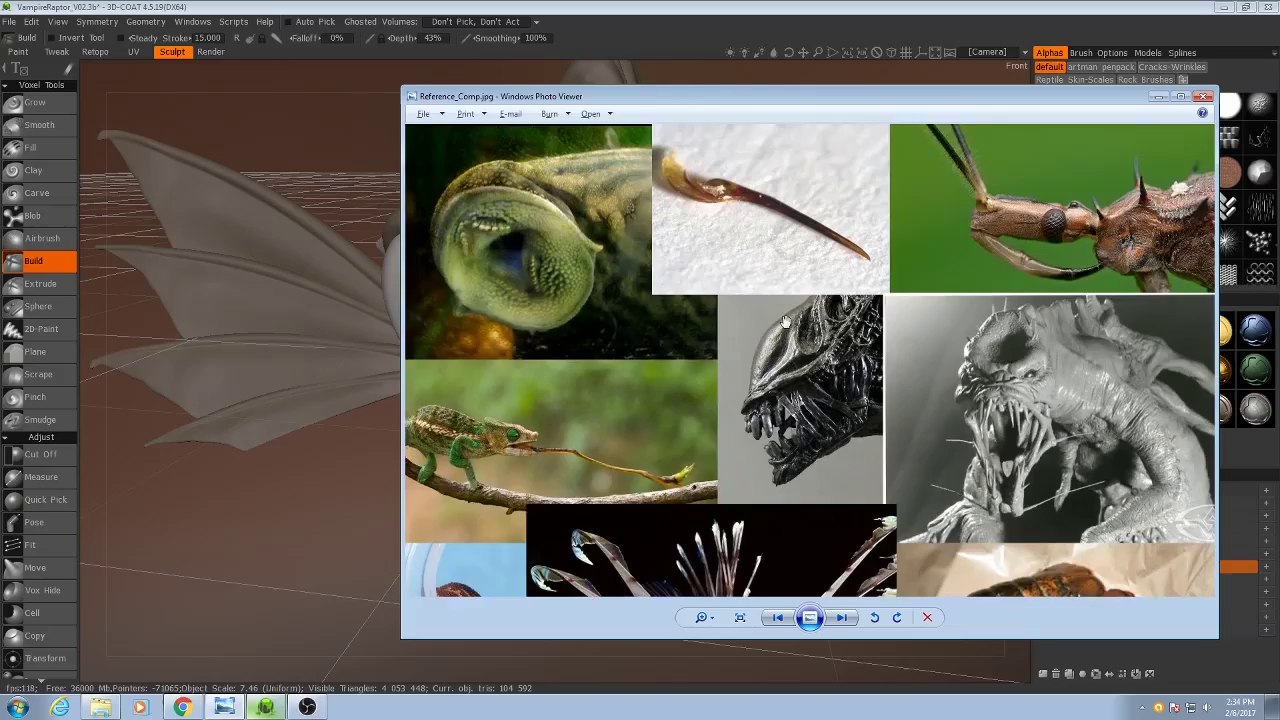
pyautogui.scroll(3, 786, 322)
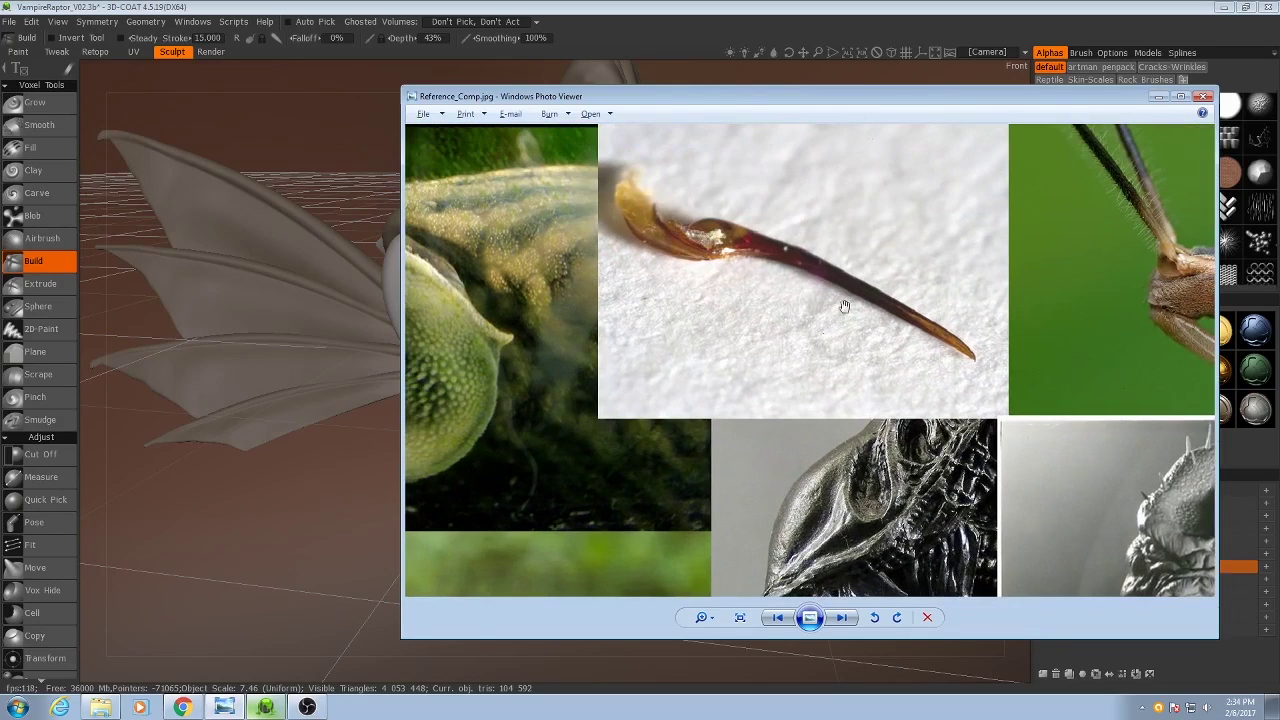
pyautogui.scroll(-2, 718, 326)
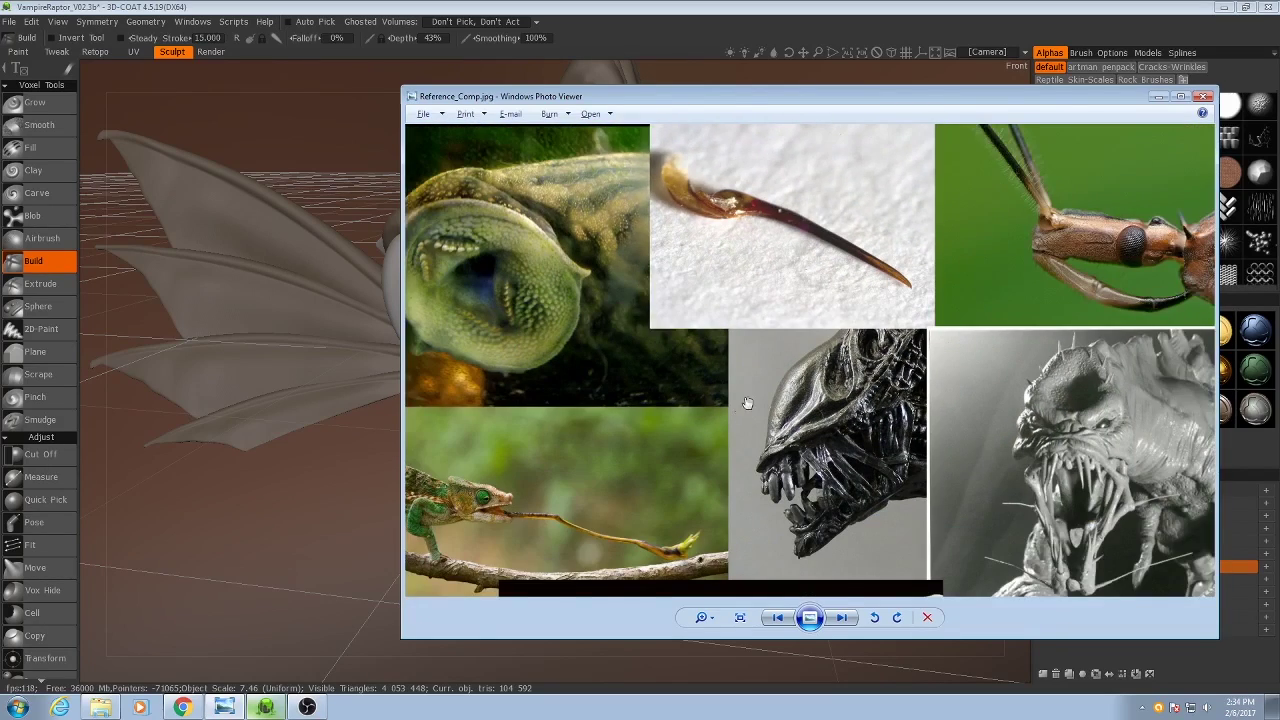
pyautogui.scroll(2, 755, 359)
pyautogui.moveTo(712, 376); pyautogui.dragTo(833, 291)
pyautogui.scroll(1, 708, 374)
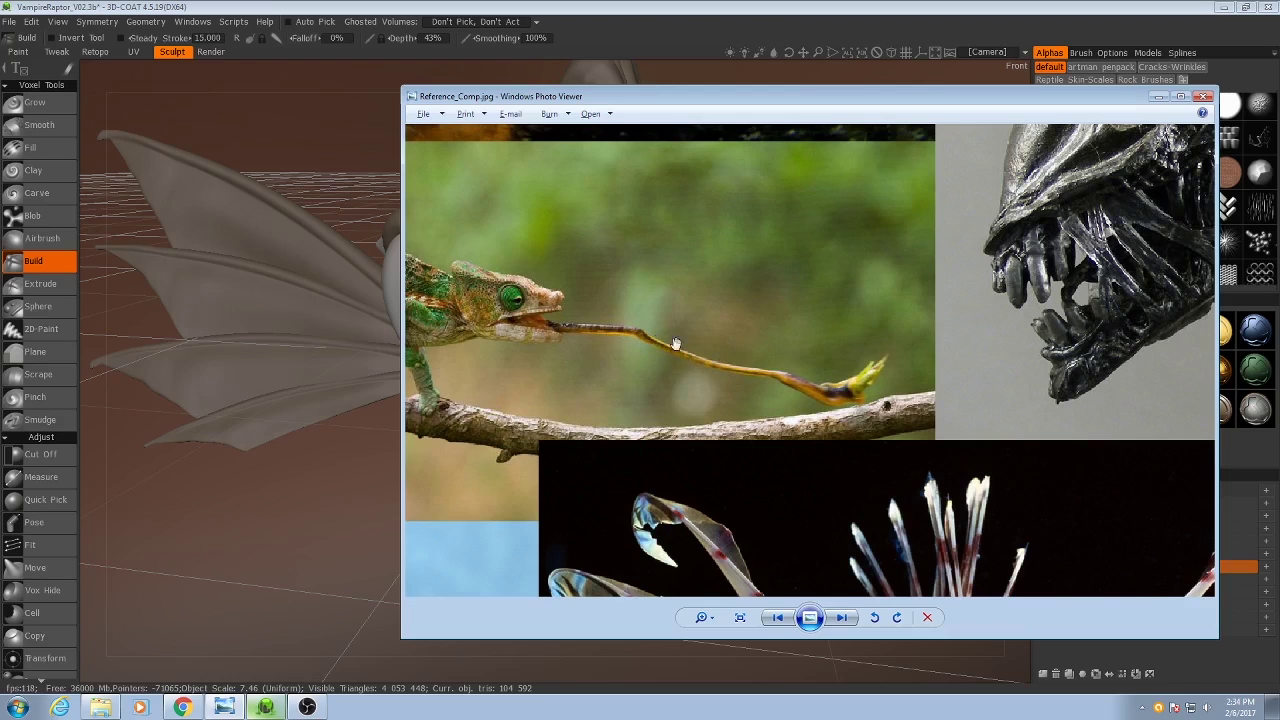
pyautogui.scroll(-4, 676, 343)
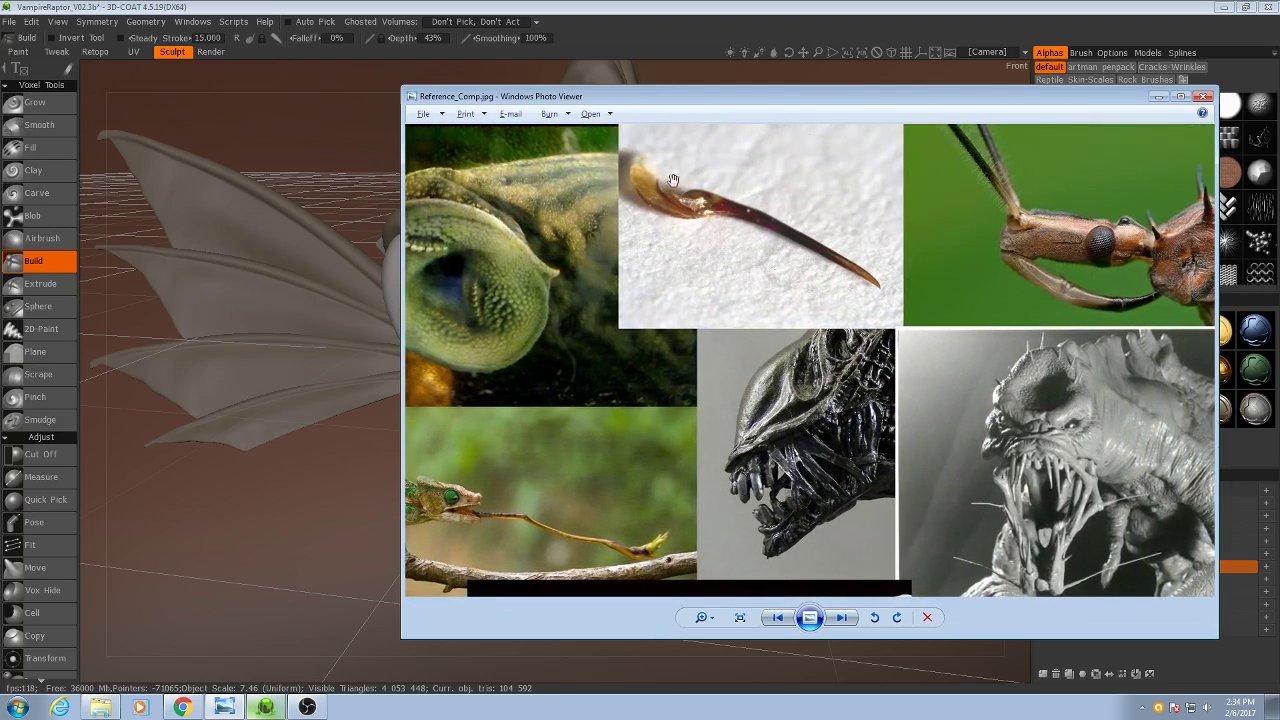
pyautogui.scroll(2, 750, 218)
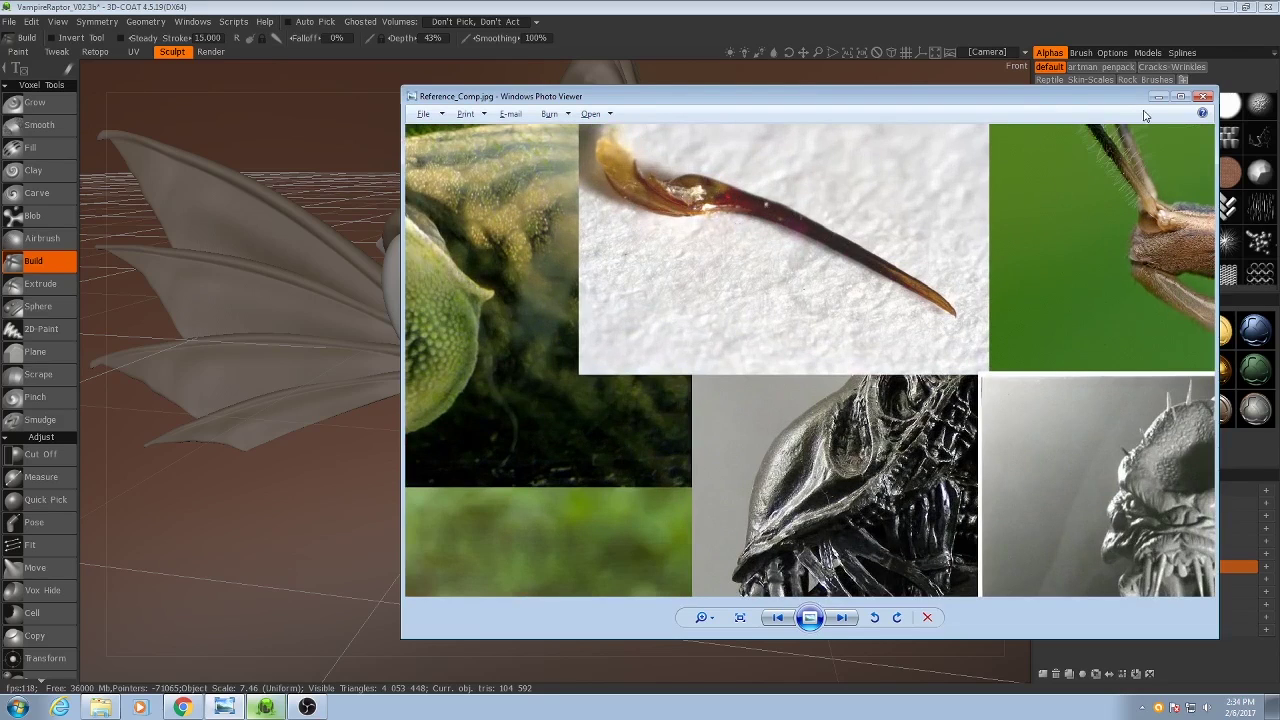
pyautogui.click(1157, 97)
# Step: In 3D-Coat, add a new volume at 4x resolution and name it ProboscisBody
pyautogui.click(1042, 675)
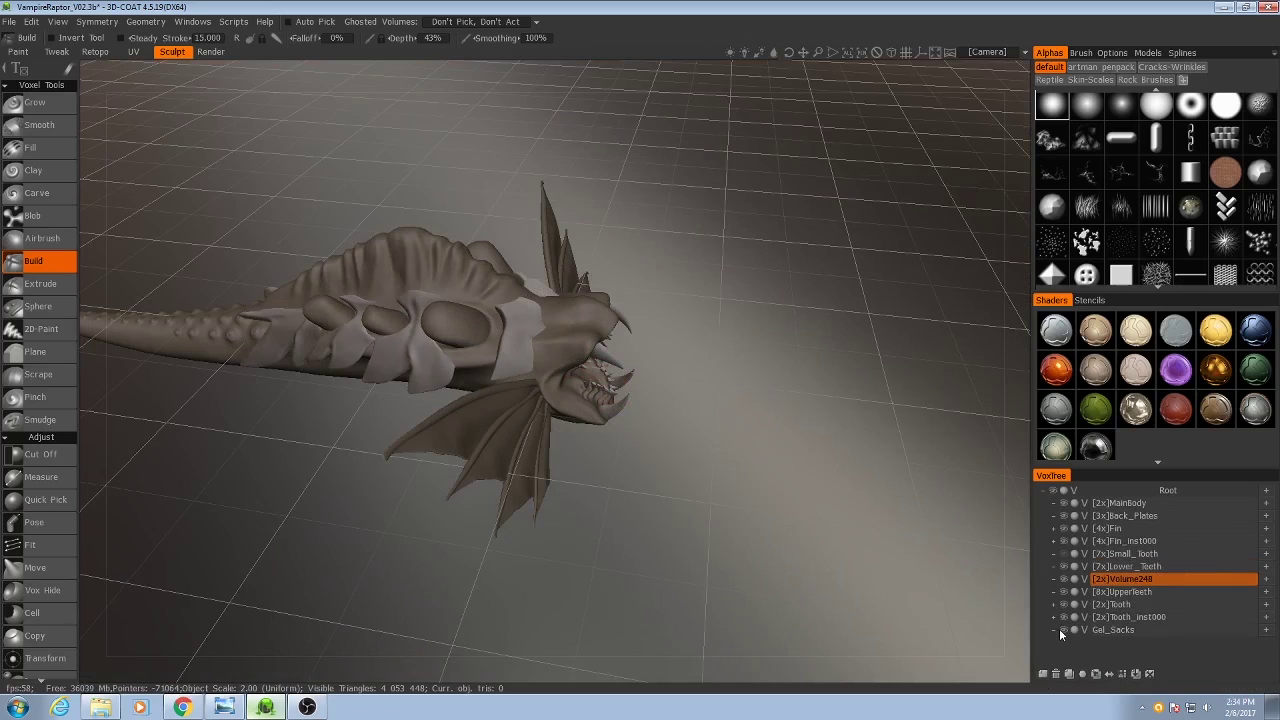
pyautogui.moveTo(1100, 616); pyautogui.dragTo(1140, 581)
pyautogui.doubleClick(1140, 581)
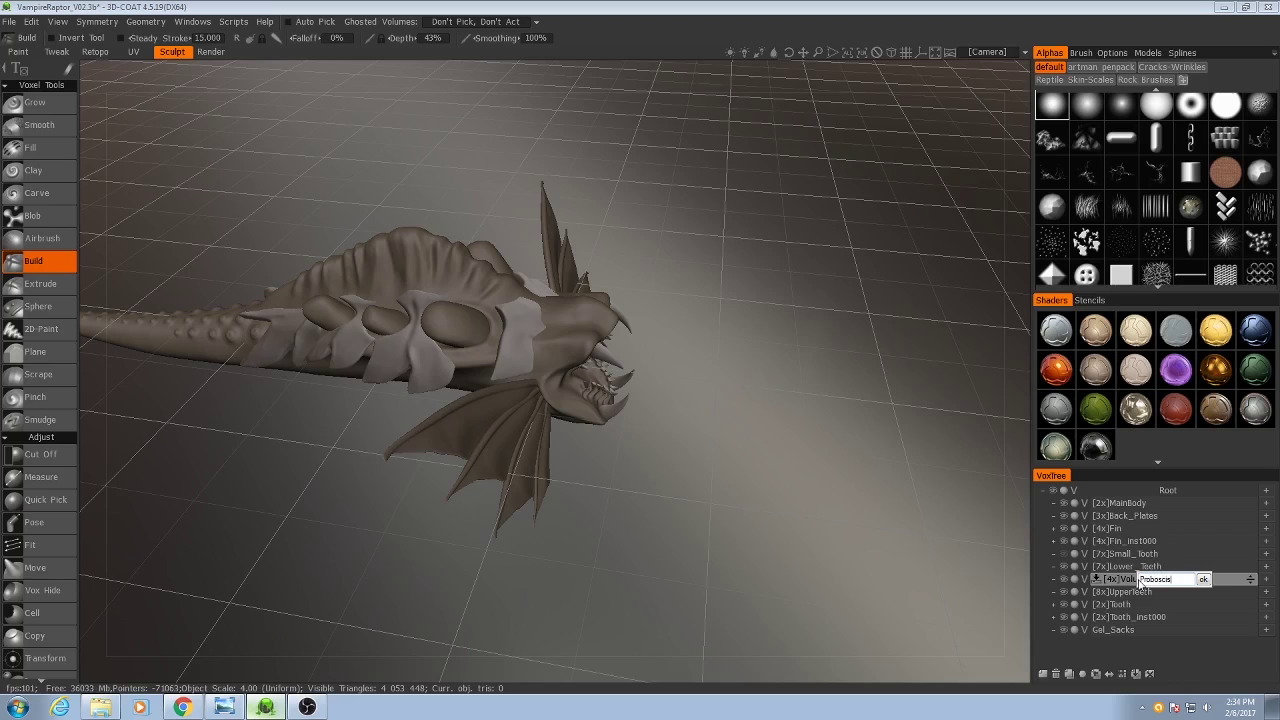
pyautogui.press('Return')
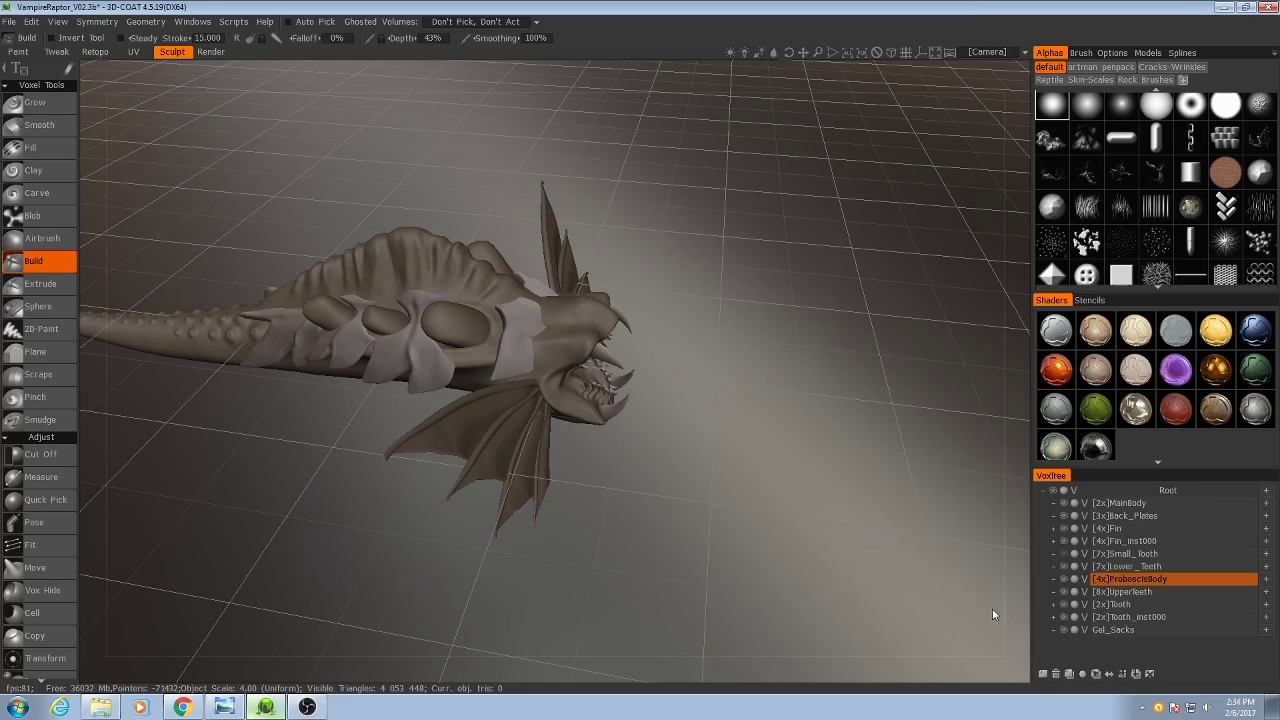
# Step: With the Curves tool, clear all existing curves and turn off Transform Curve
pyautogui.moveTo(916, 552); pyautogui.dragTo(693, 543)
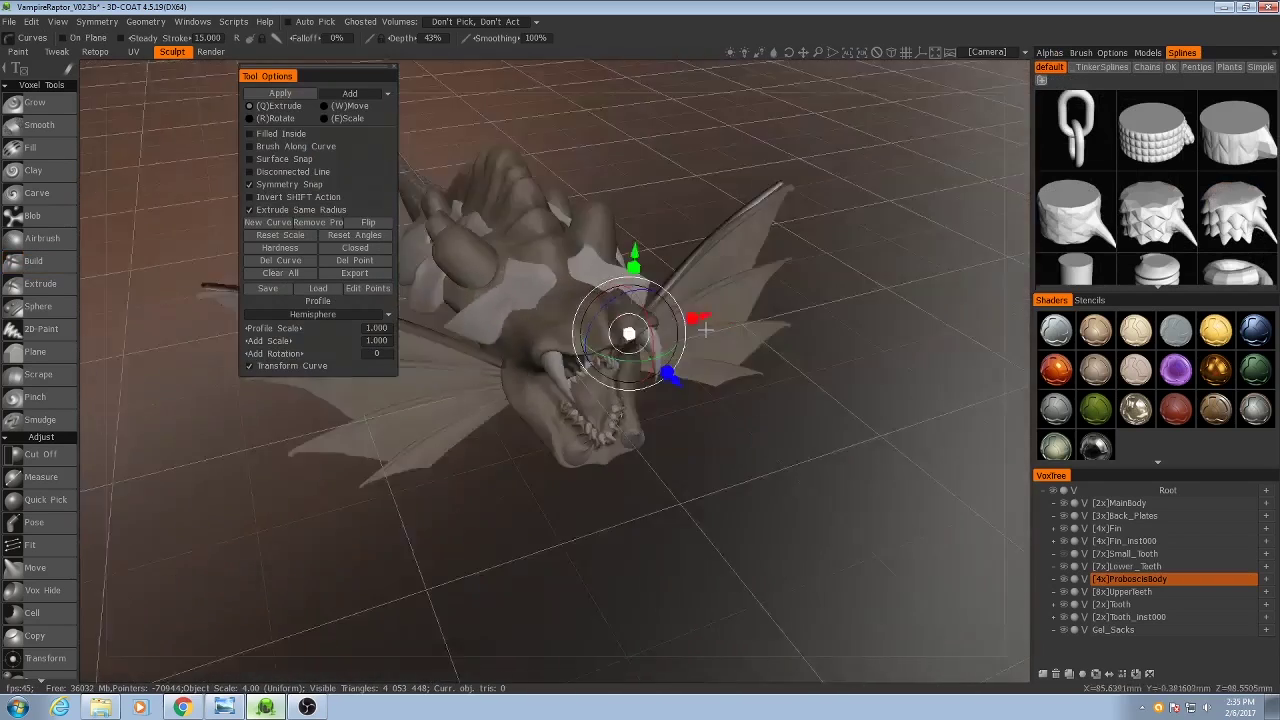
pyautogui.keyDown('alt'); pyautogui.moveTo(705, 329); pyautogui.dragTo(534, 397); pyautogui.keyUp('alt')
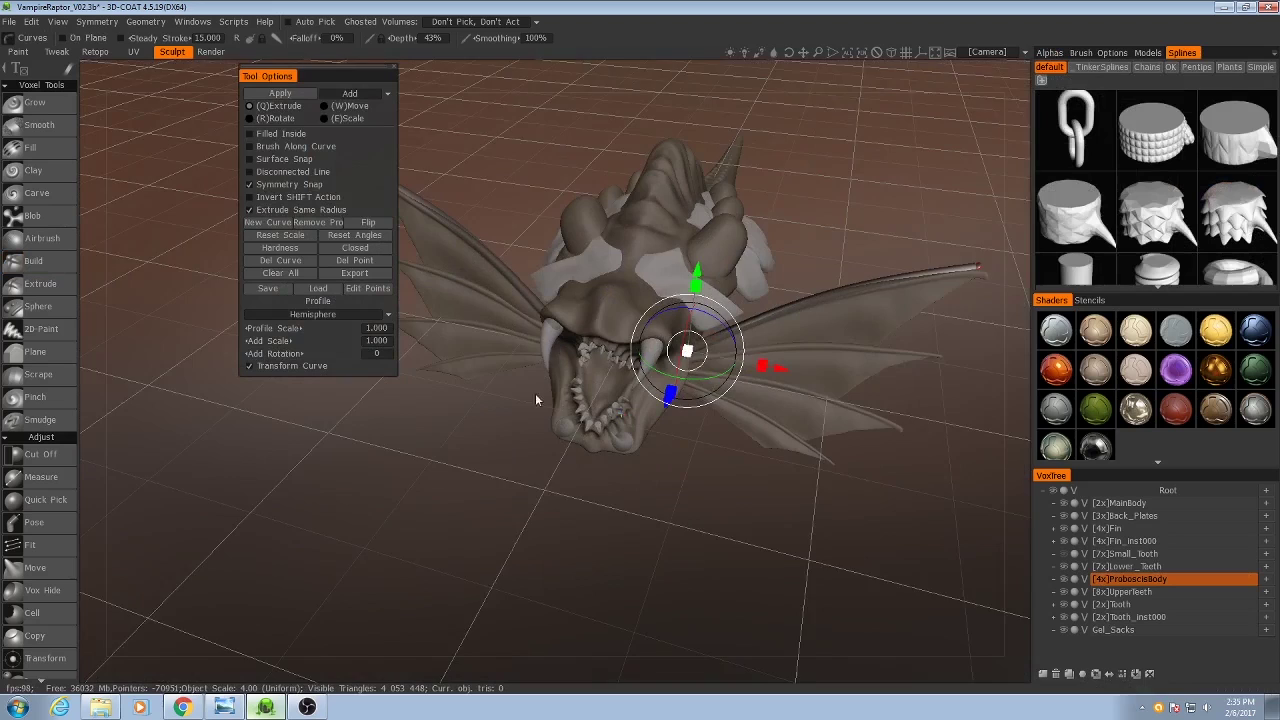
pyautogui.keyDown('alt'); pyautogui.moveTo(534, 397); pyautogui.dragTo(548, 389, button='right'); pyautogui.keyUp('alt')
pyautogui.keyDown('alt'); pyautogui.moveTo(548, 389); pyautogui.dragTo(508, 405, button='middle'); pyautogui.keyUp('alt')
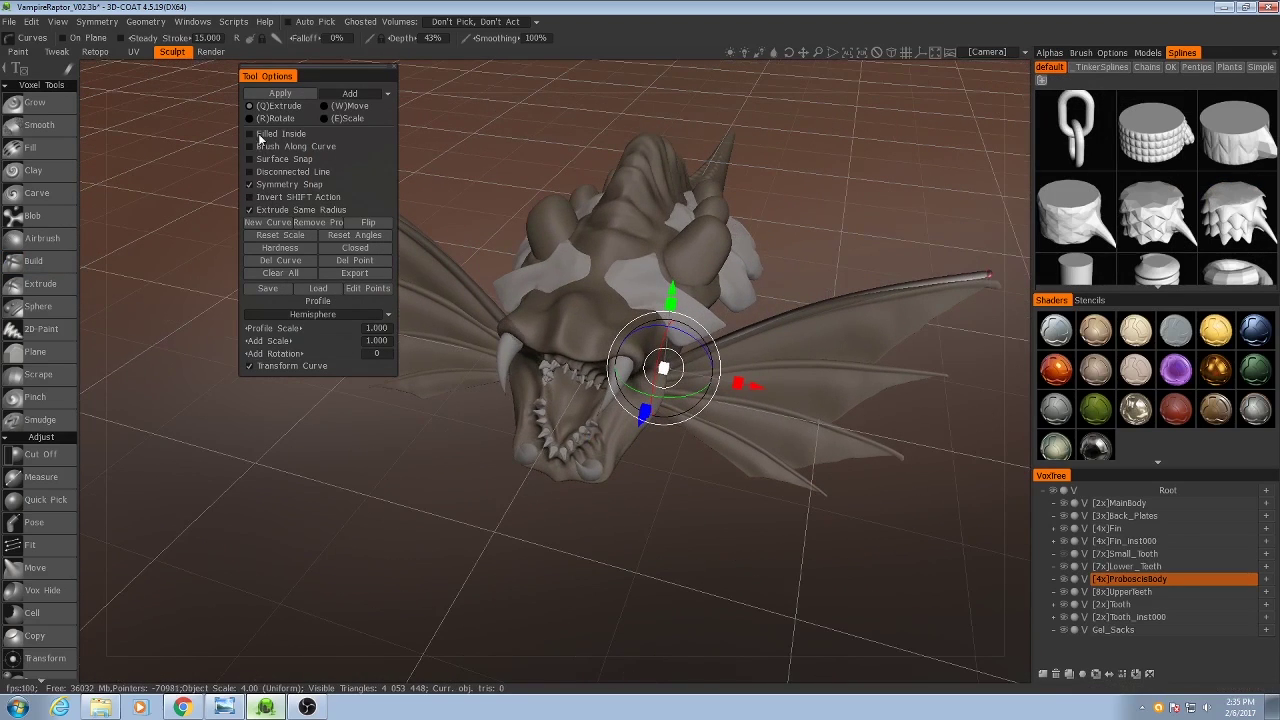
pyautogui.click(277, 274)
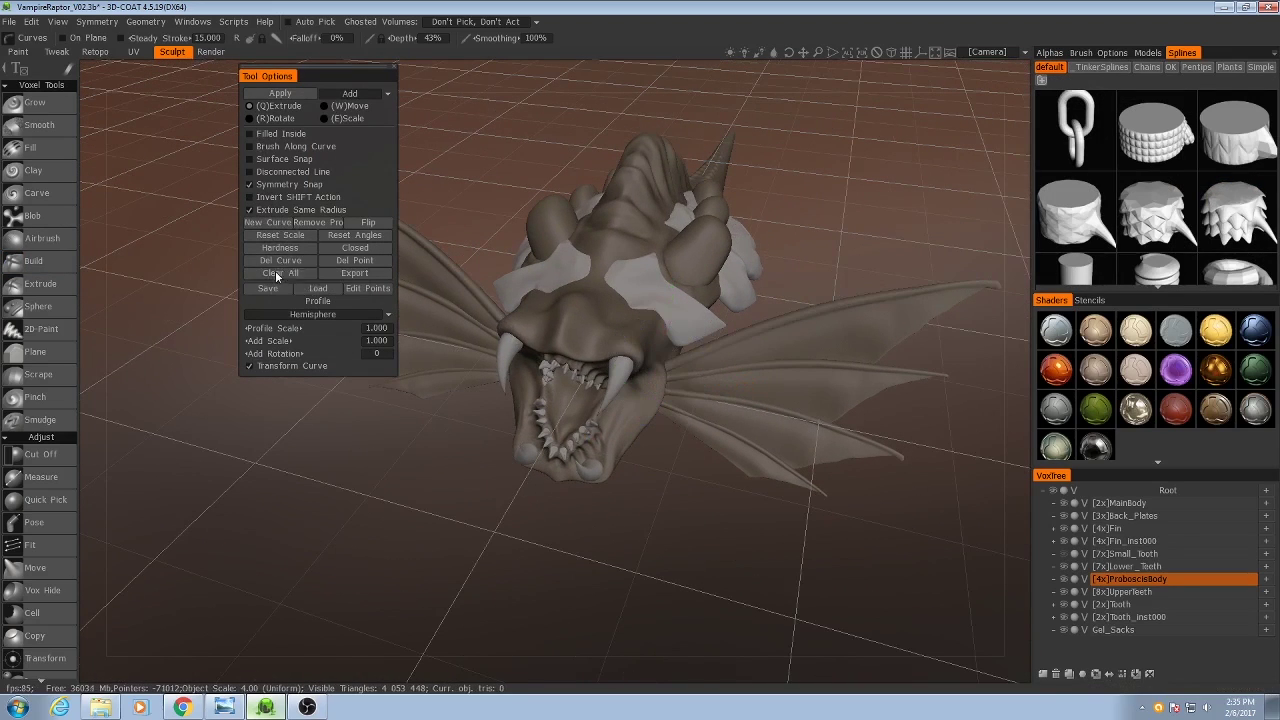
pyautogui.click(248, 368)
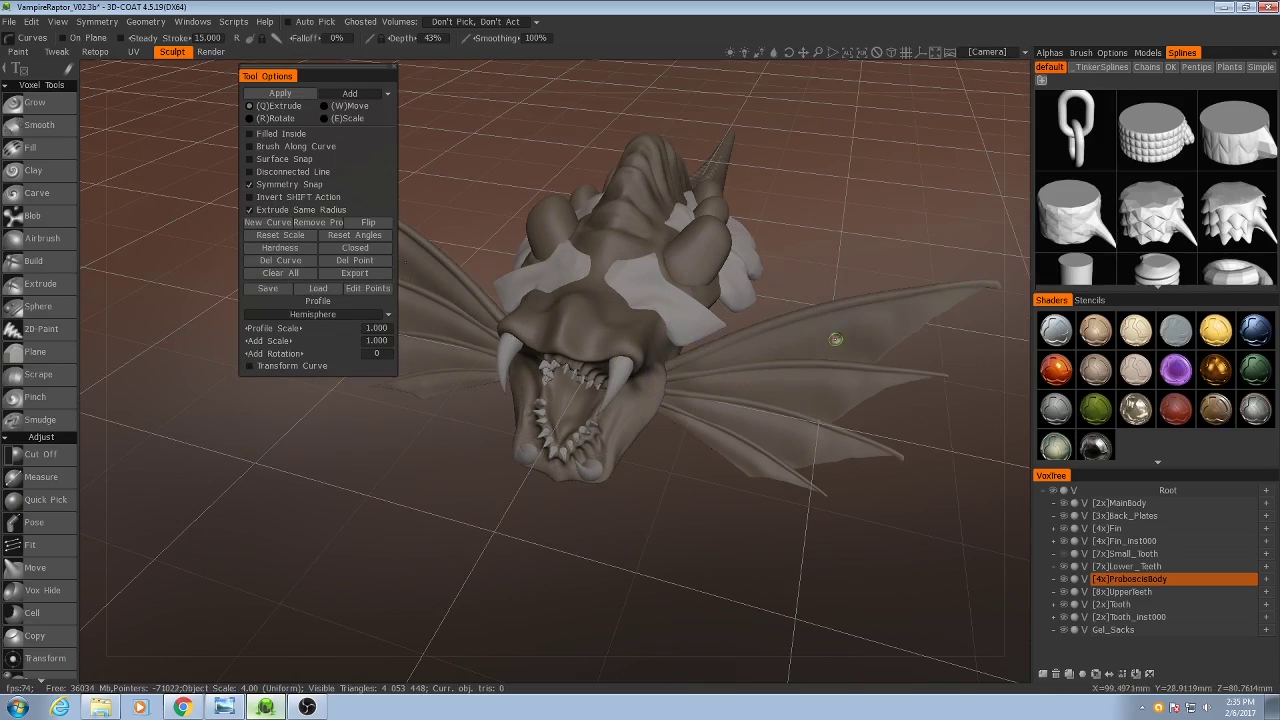
# Step: Set up an orthographic view of the creature's body from its left side
pyautogui.keyDown('alt'); pyautogui.moveTo(655, 440); pyautogui.dragTo(600, 384); pyautogui.keyUp('alt')
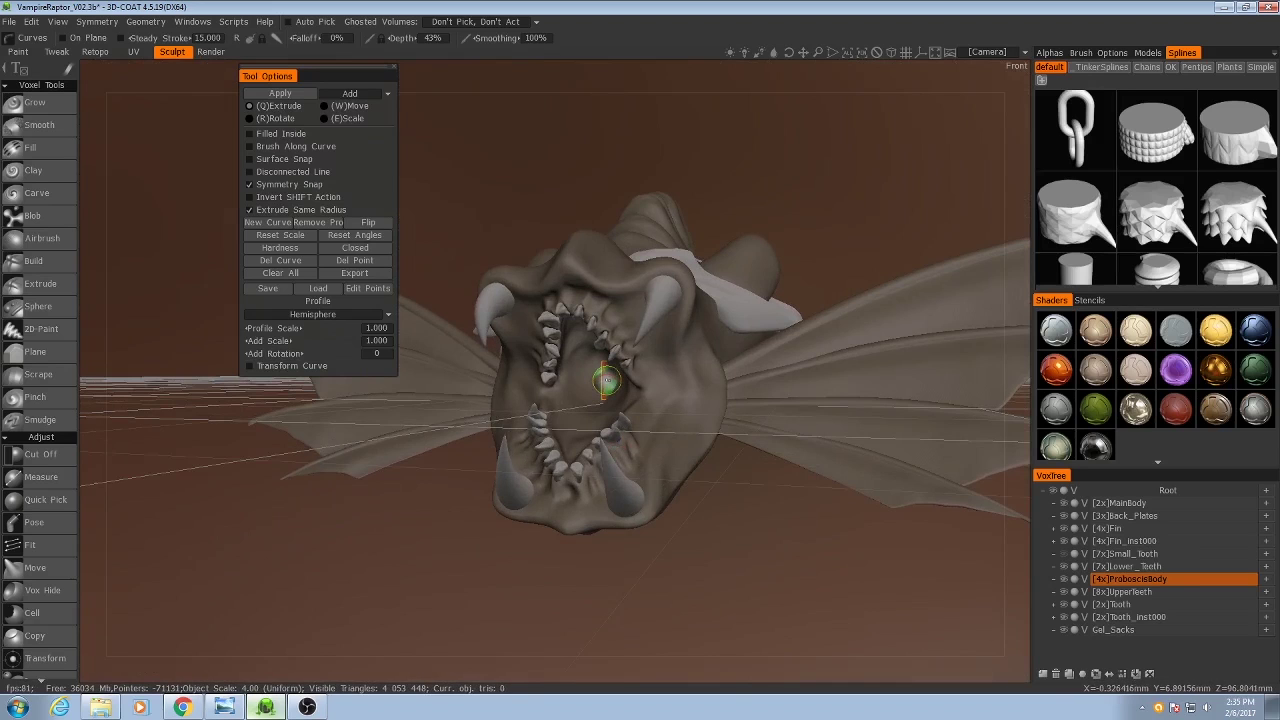
pyautogui.keyDown('alt'); pyautogui.moveTo(620, 414); pyautogui.dragTo(437, 423); pyautogui.keyUp('alt')
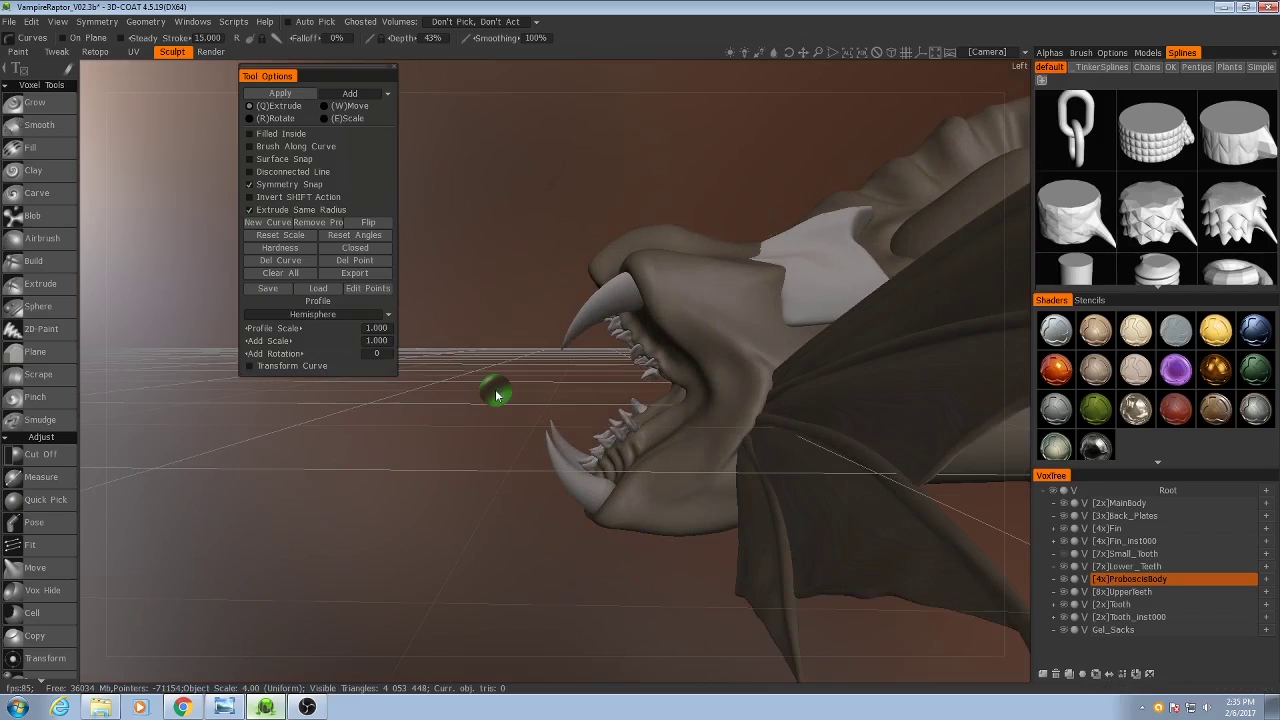
pyautogui.press('KP_6')
pyautogui.press('KP_4')
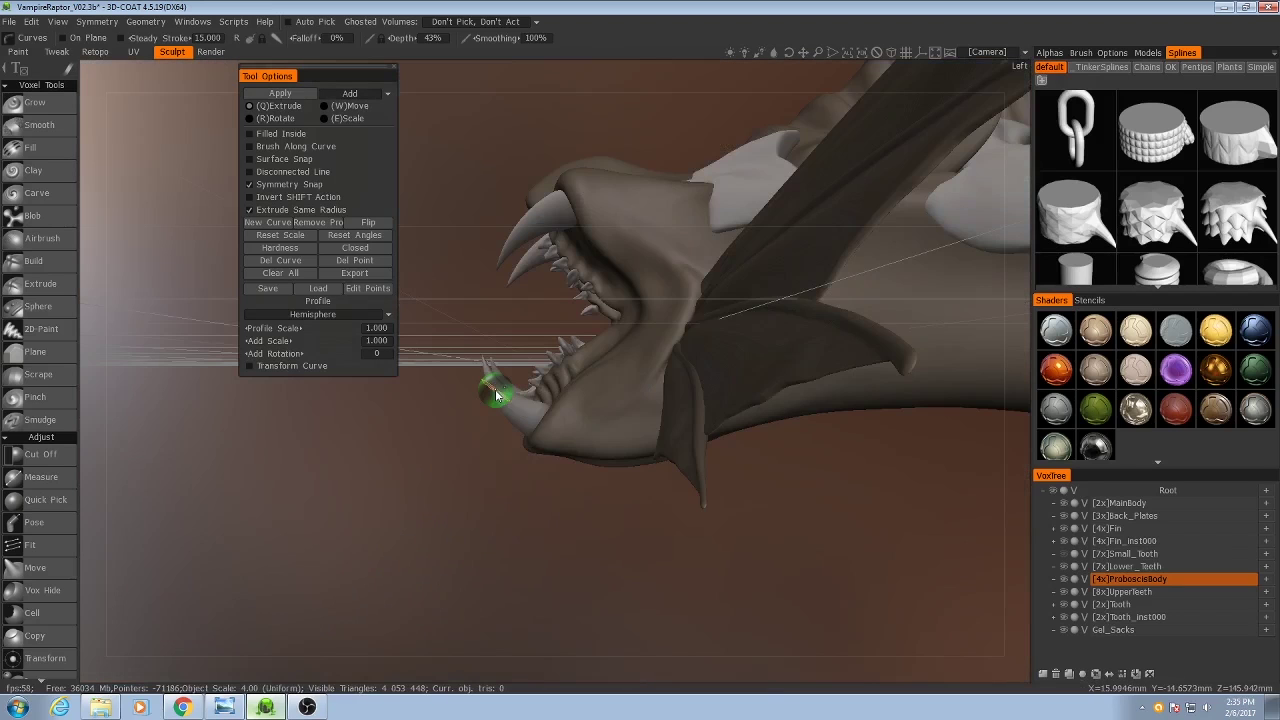
pyautogui.keyDown('alt'); pyautogui.moveTo(527, 371); pyautogui.dragTo(637, 457); pyautogui.keyUp('alt')
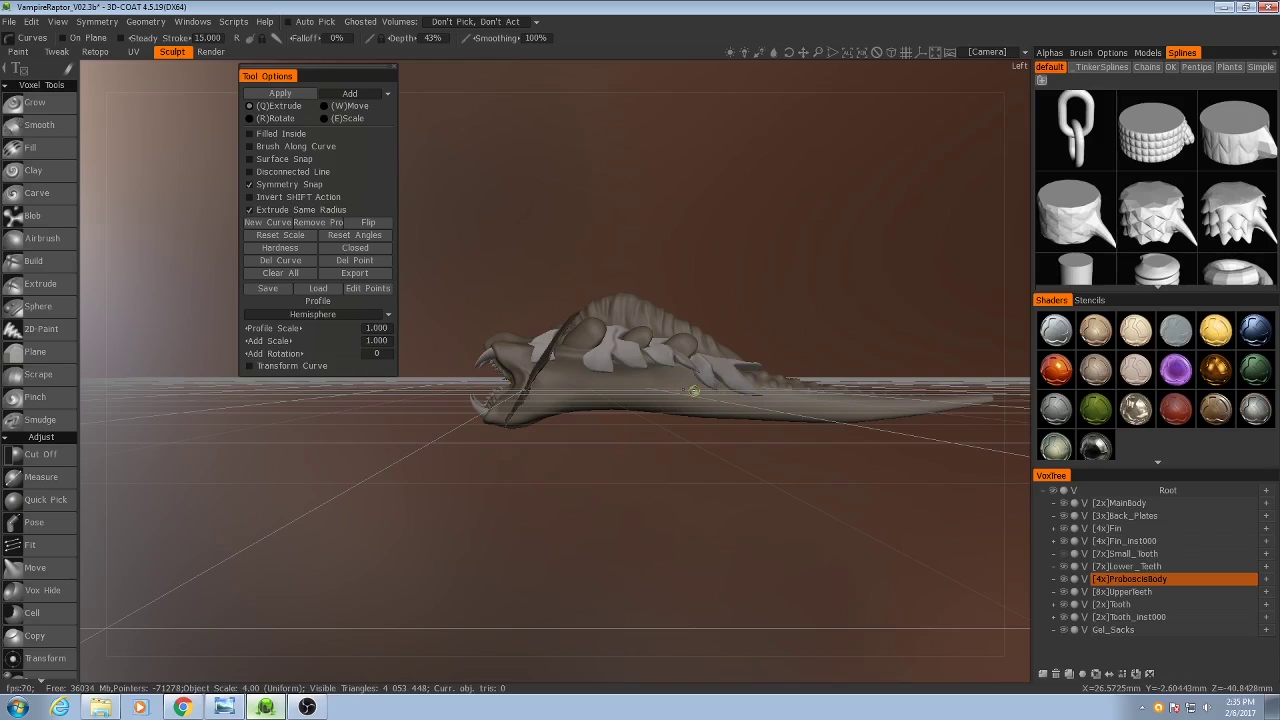
pyautogui.press('KP_6')
pyautogui.press('KP_4')
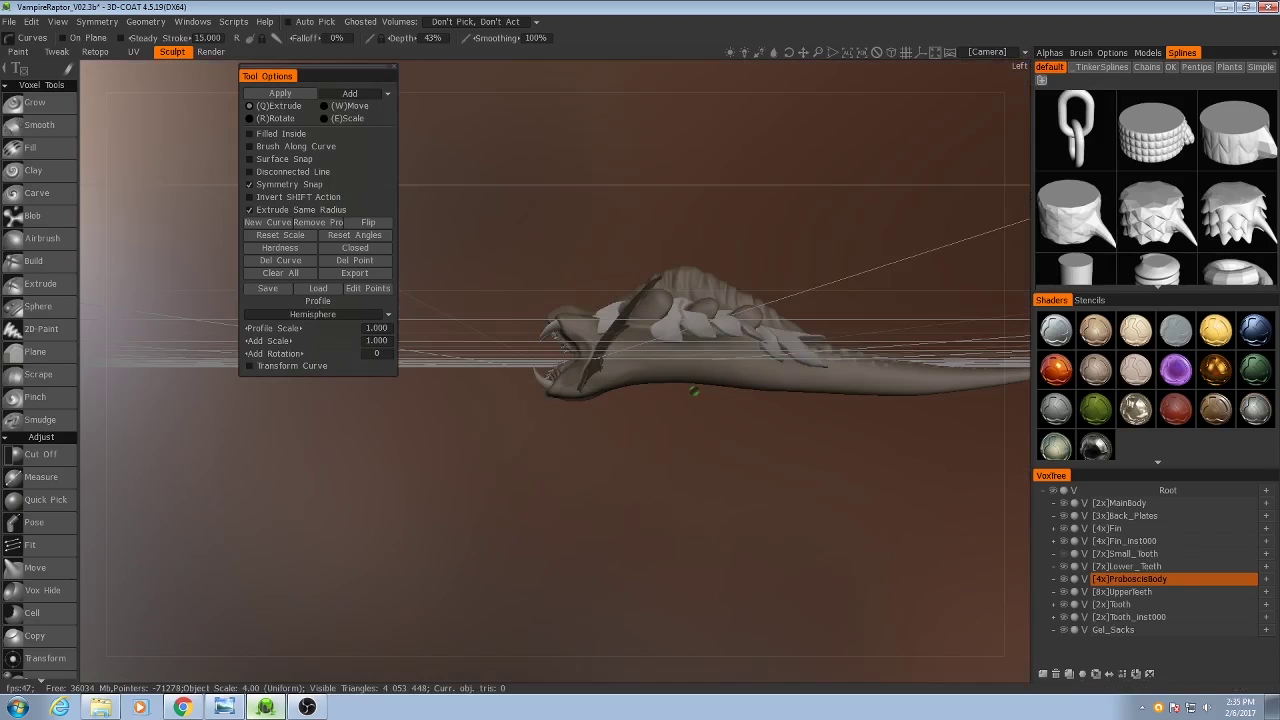
pyautogui.press('KP_5')
pyautogui.keyDown('alt'); pyautogui.moveTo(694, 391); pyautogui.dragTo(351, 430, button='middle'); pyautogui.keyUp('alt')
pyautogui.scroll(-2, 575, 459)
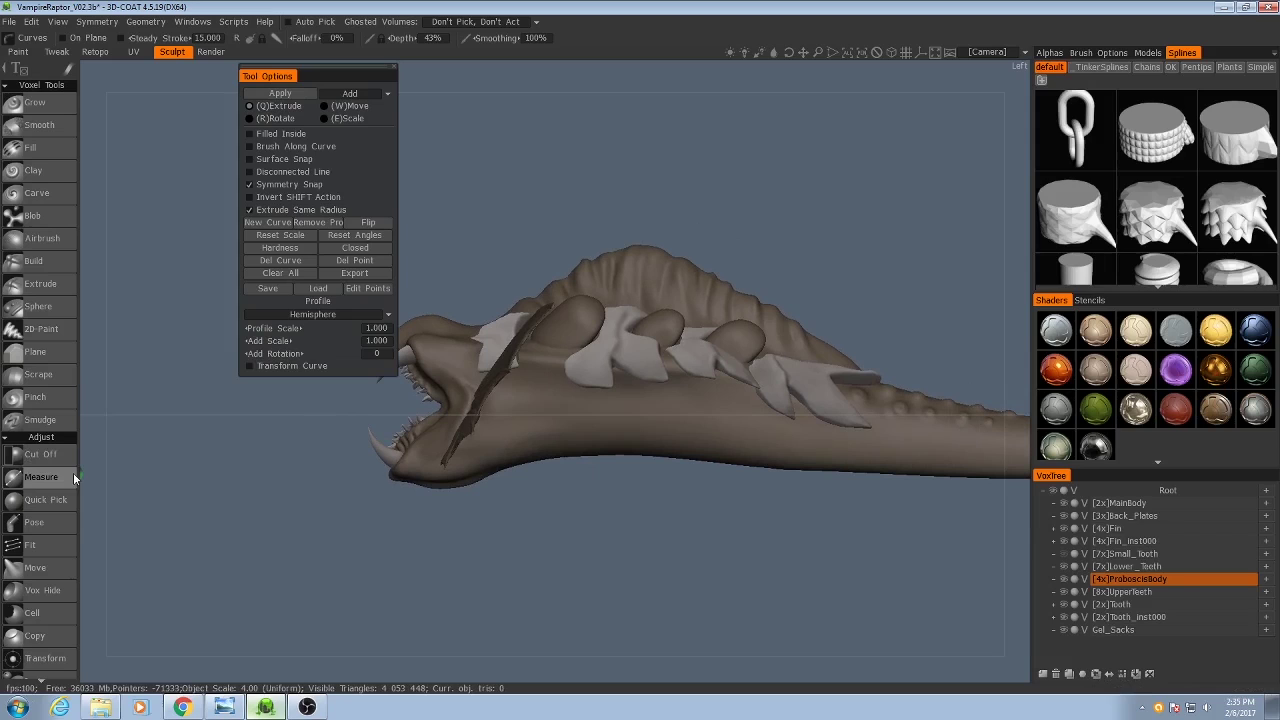
# Step: Draw a measuring line about 209 mm long from the back of the mouth to the rear end of the back plates
pyautogui.click(46, 479)
pyautogui.click(46, 477)
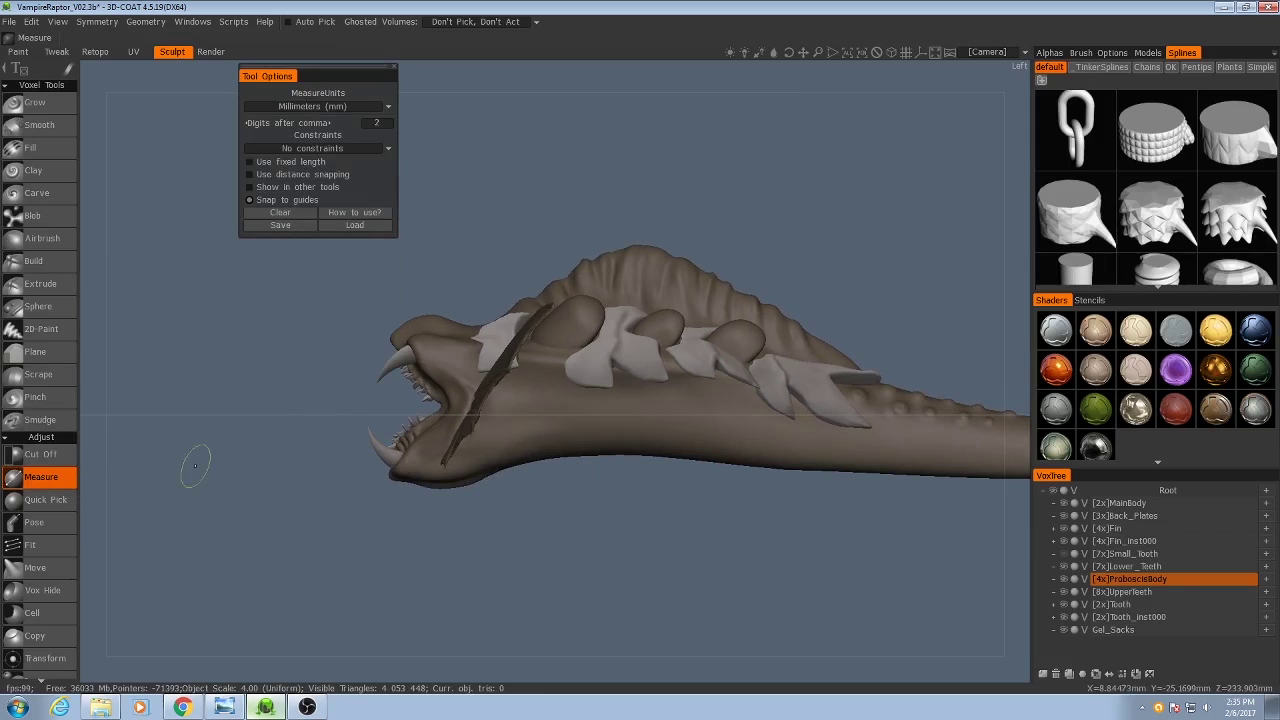
pyautogui.moveTo(441, 405); pyautogui.dragTo(864, 406)
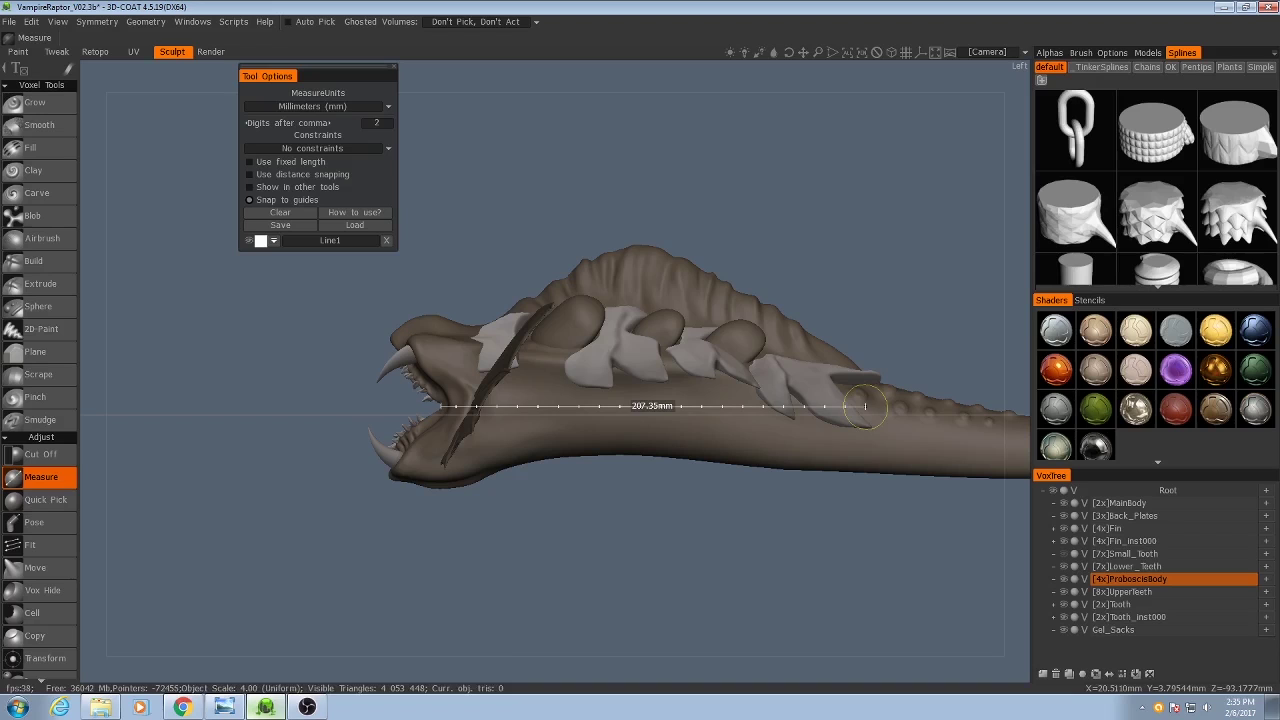
pyautogui.moveTo(865, 407); pyautogui.dragTo(864, 408)
pyautogui.click(868, 408)
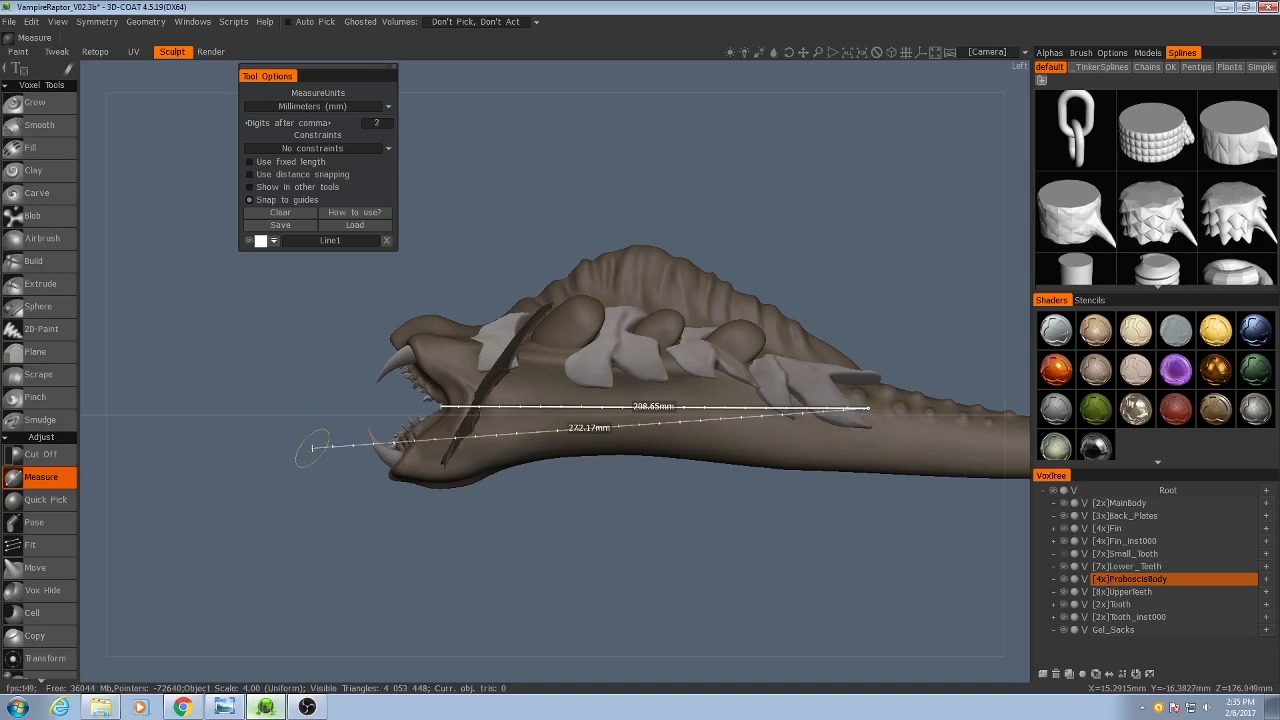
pyautogui.press('Escape')
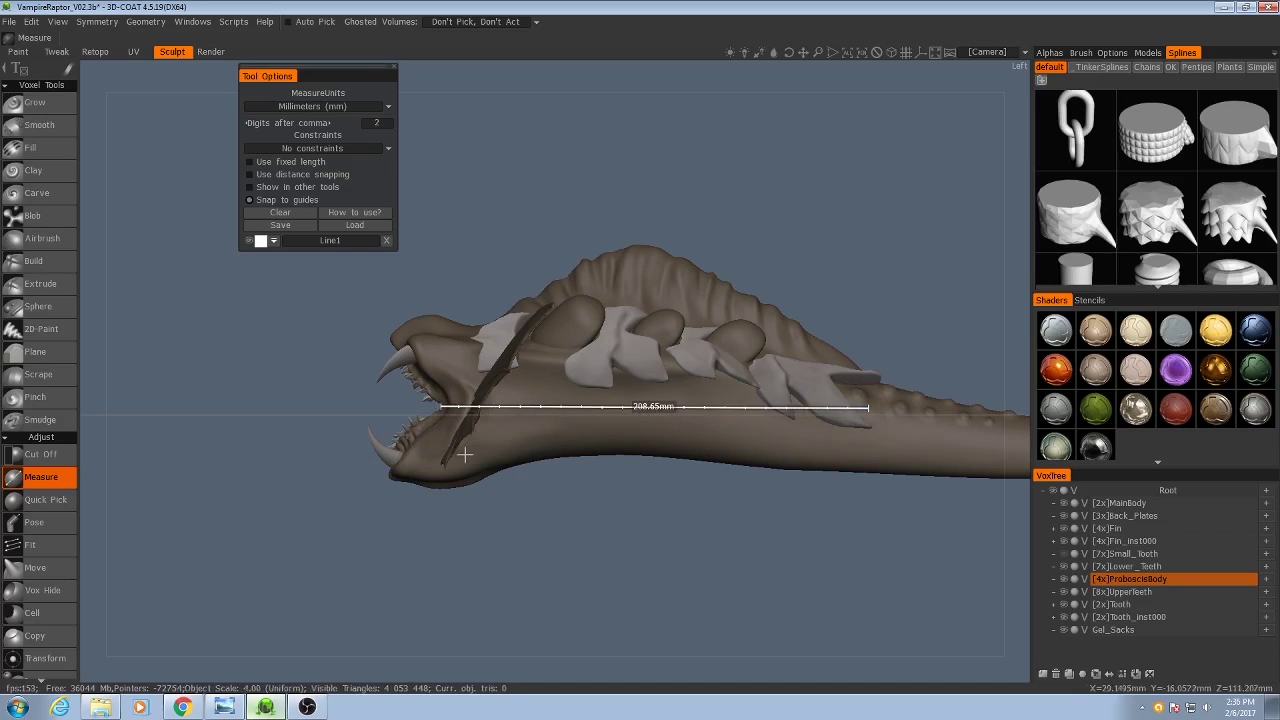
# Step: Draw a second measuring line about 208 mm long, extending straight forward out of the mouth
pyautogui.moveTo(526, 474); pyautogui.dragTo(574, 469, button='middle')
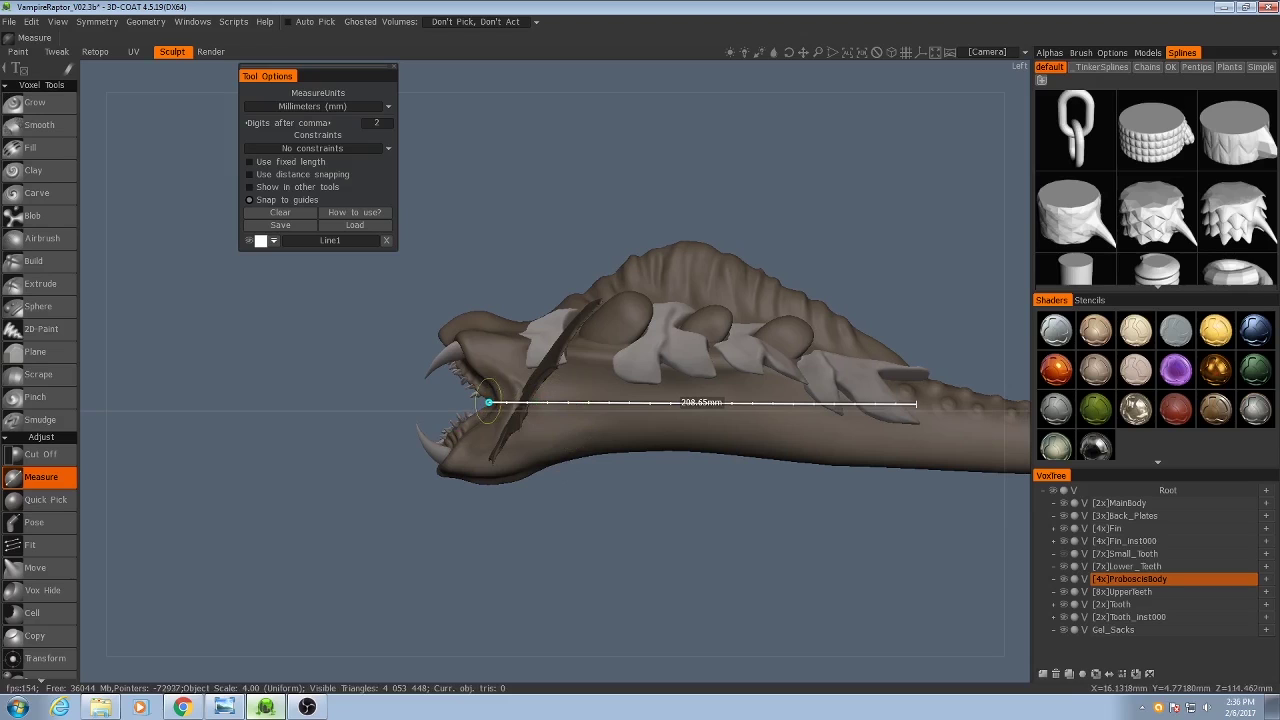
pyautogui.moveTo(452, 449); pyautogui.dragTo(498, 482, button='middle')
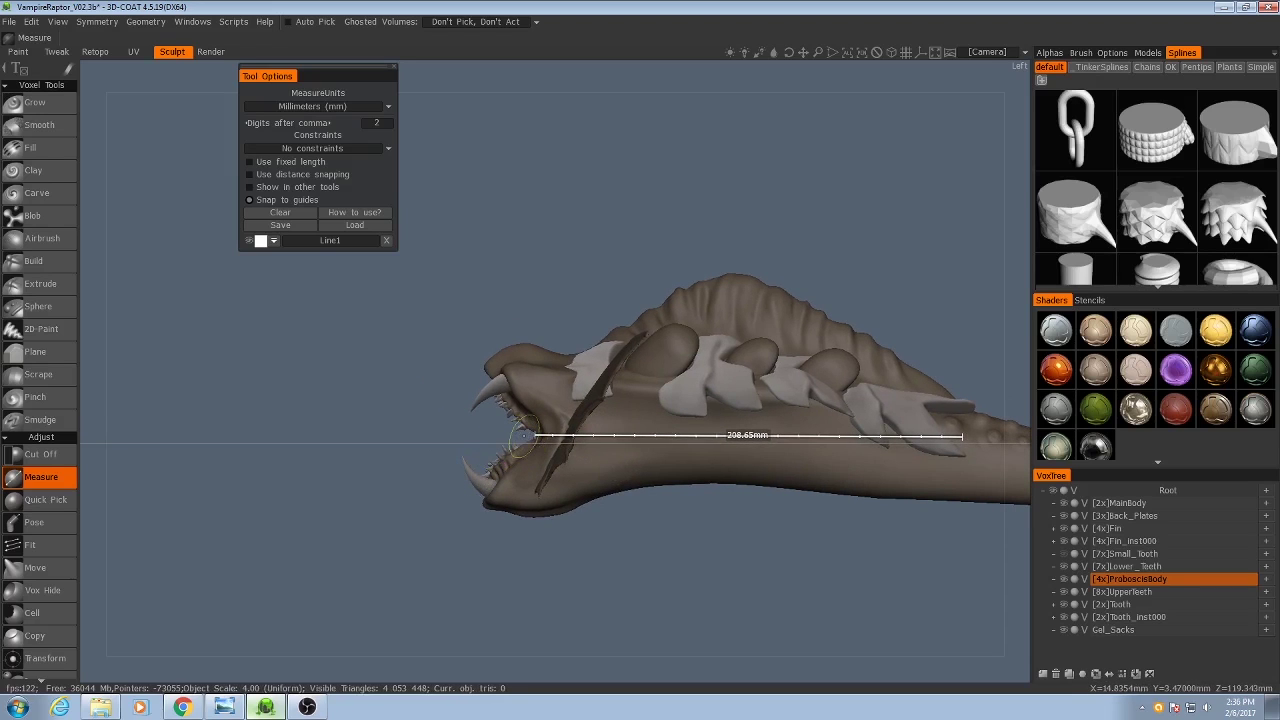
pyautogui.moveTo(522, 437)
pyautogui.mouseDown(button='middle')
pyautogui.moveTo(651, 437)
pyautogui.moveTo(518, 455)
pyautogui.mouseUp(button='middle')
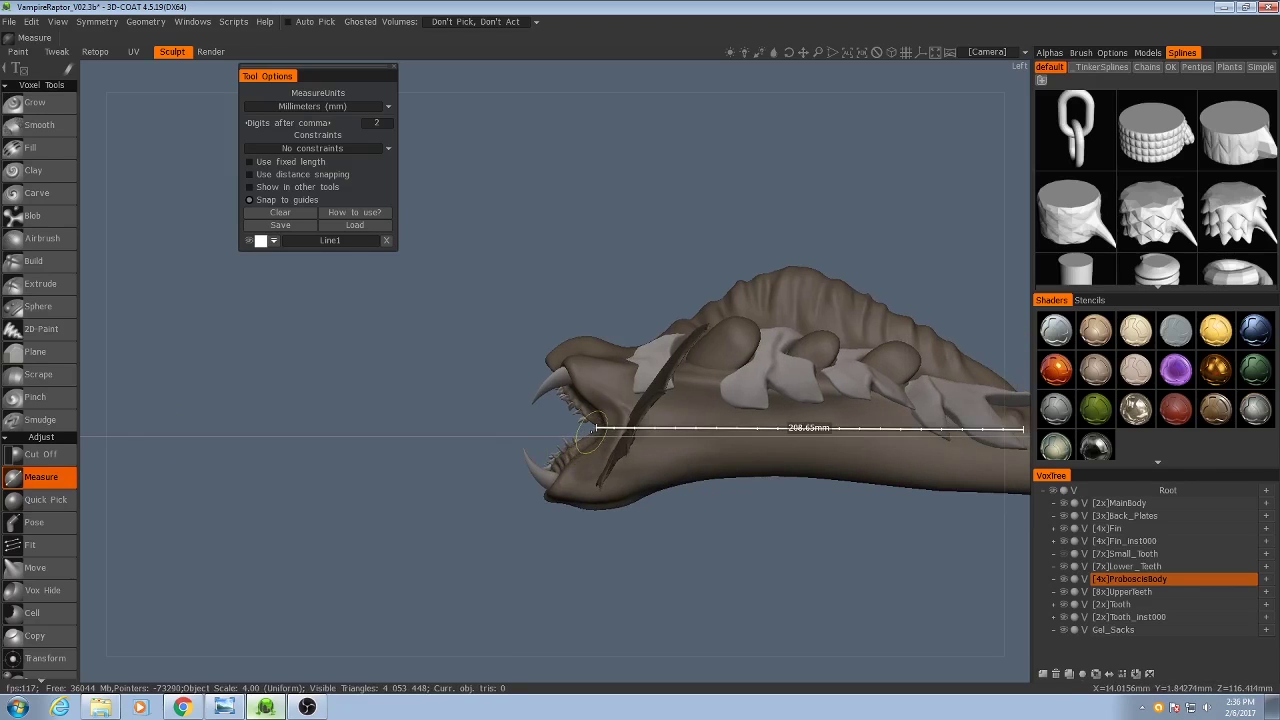
pyautogui.moveTo(593, 437); pyautogui.dragTo(171, 430)
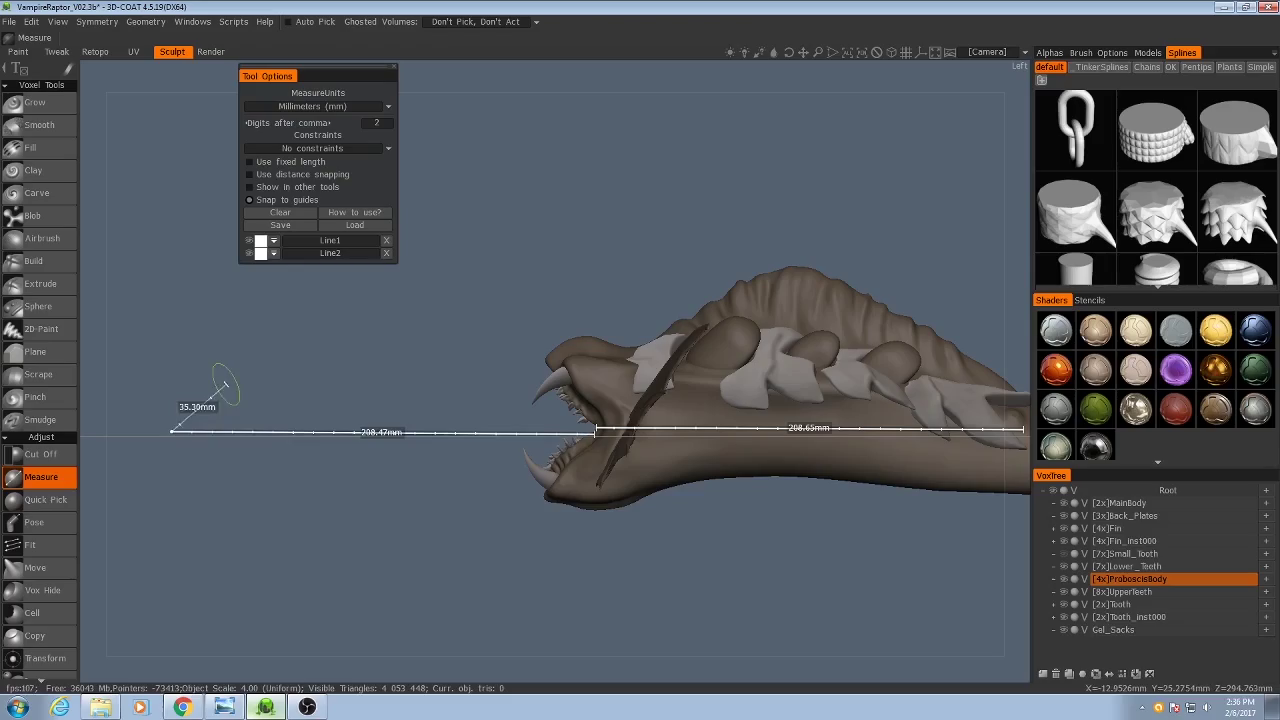
pyautogui.moveTo(597, 552); pyautogui.dragTo(446, 438)
pyautogui.scroll(-5, 49, 620)
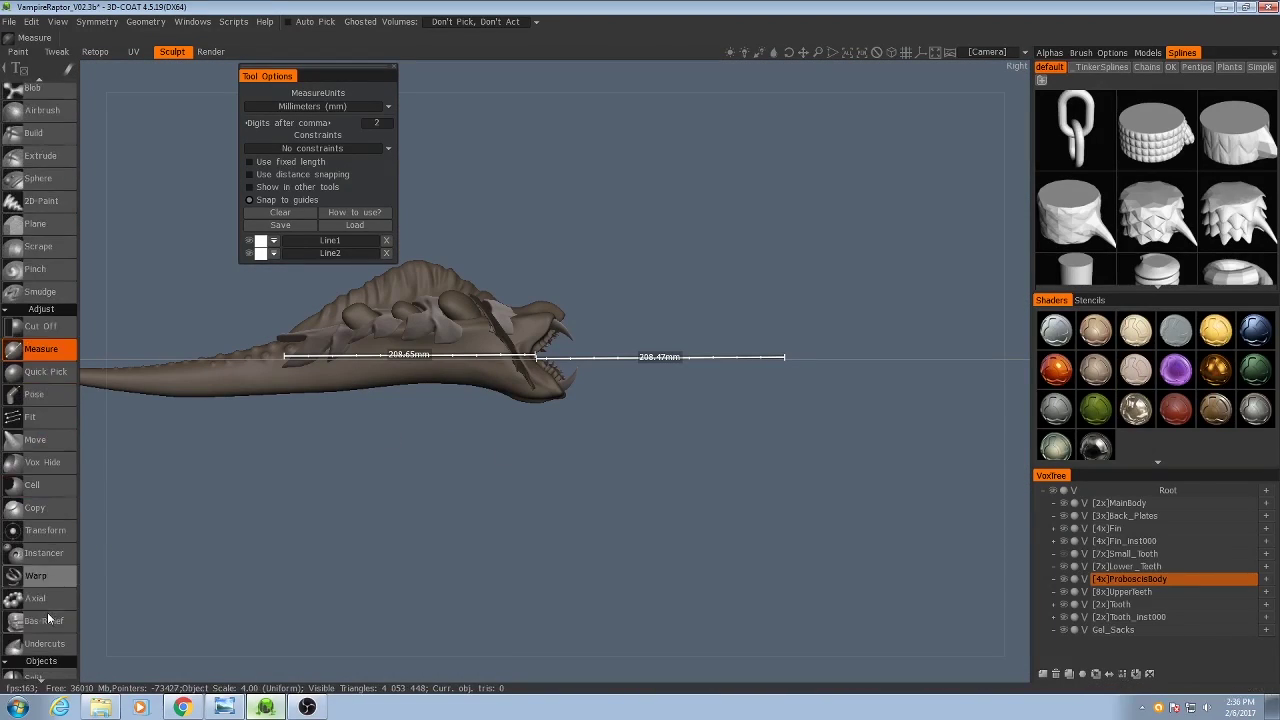
pyautogui.scroll(-7, 49, 612)
pyautogui.scroll(-6, 50, 607)
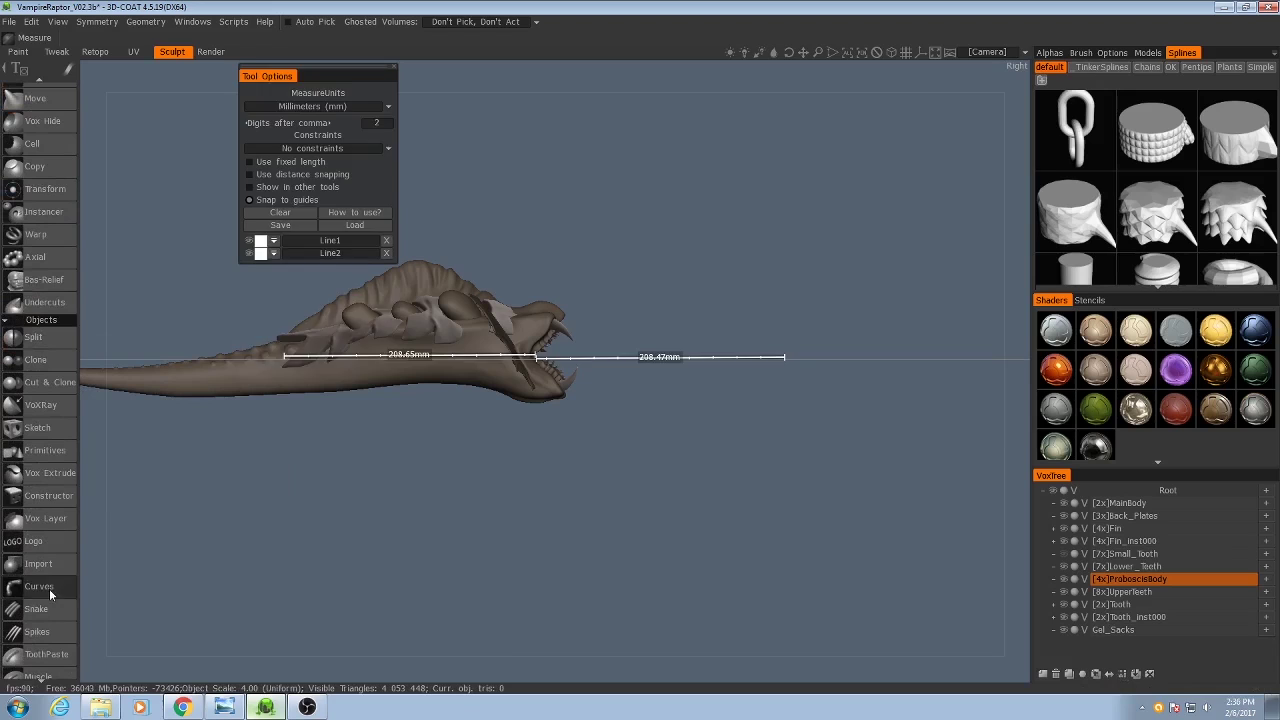
pyautogui.click(49, 588)
pyautogui.moveTo(548, 340); pyautogui.dragTo(782, 352)
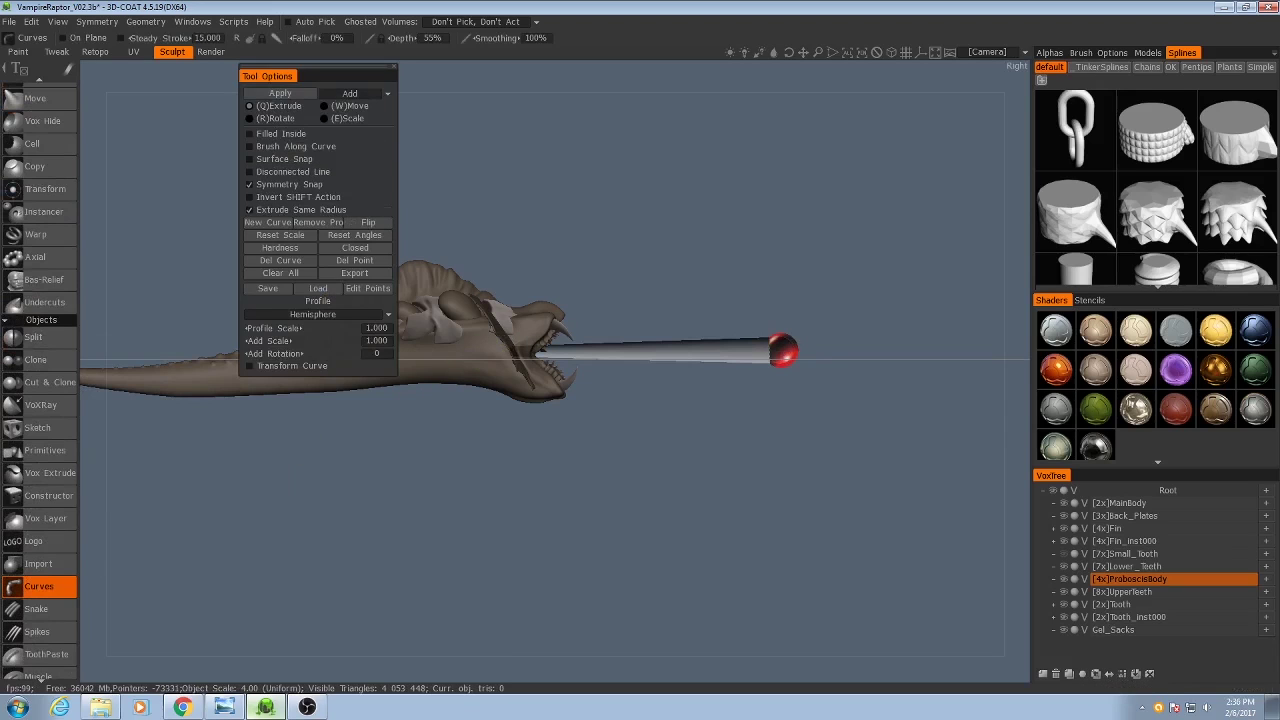
pyautogui.press('Escape')
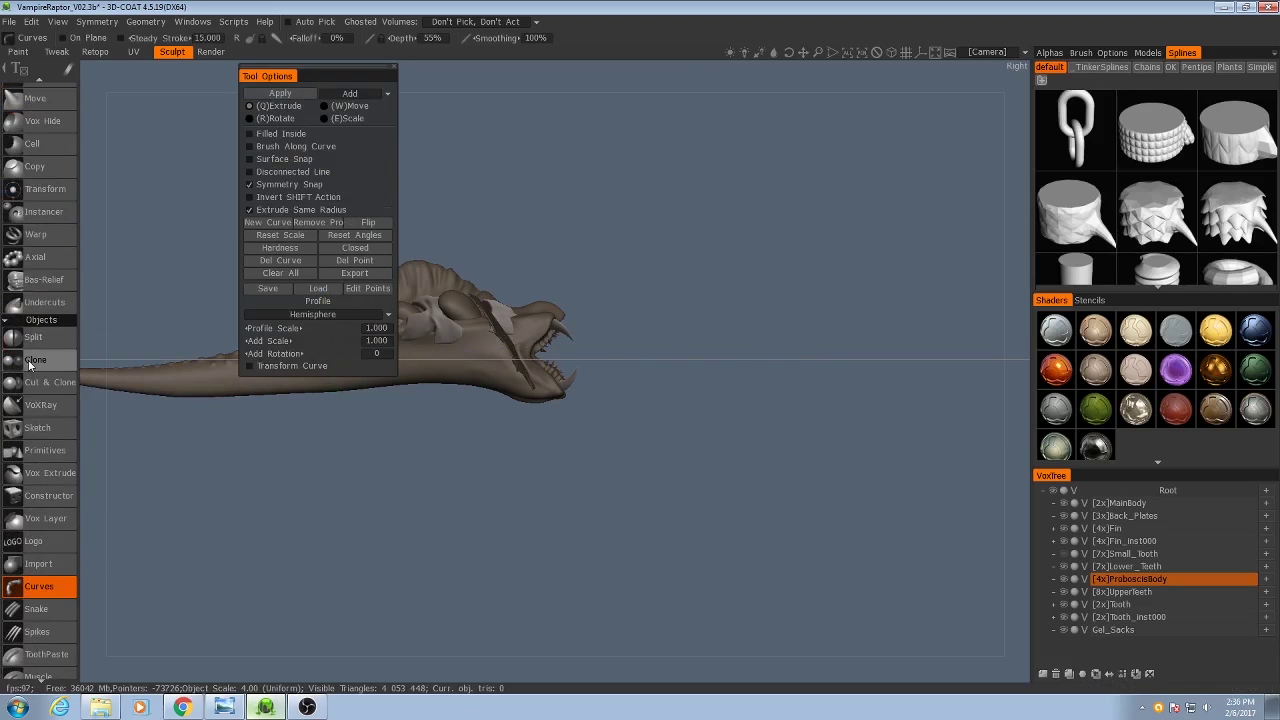
# Step: Check the front end of the forward measuring line and draw a curve from the back of the mouth to that point
pyautogui.scroll(7, 29, 364)
pyautogui.click(40, 178)
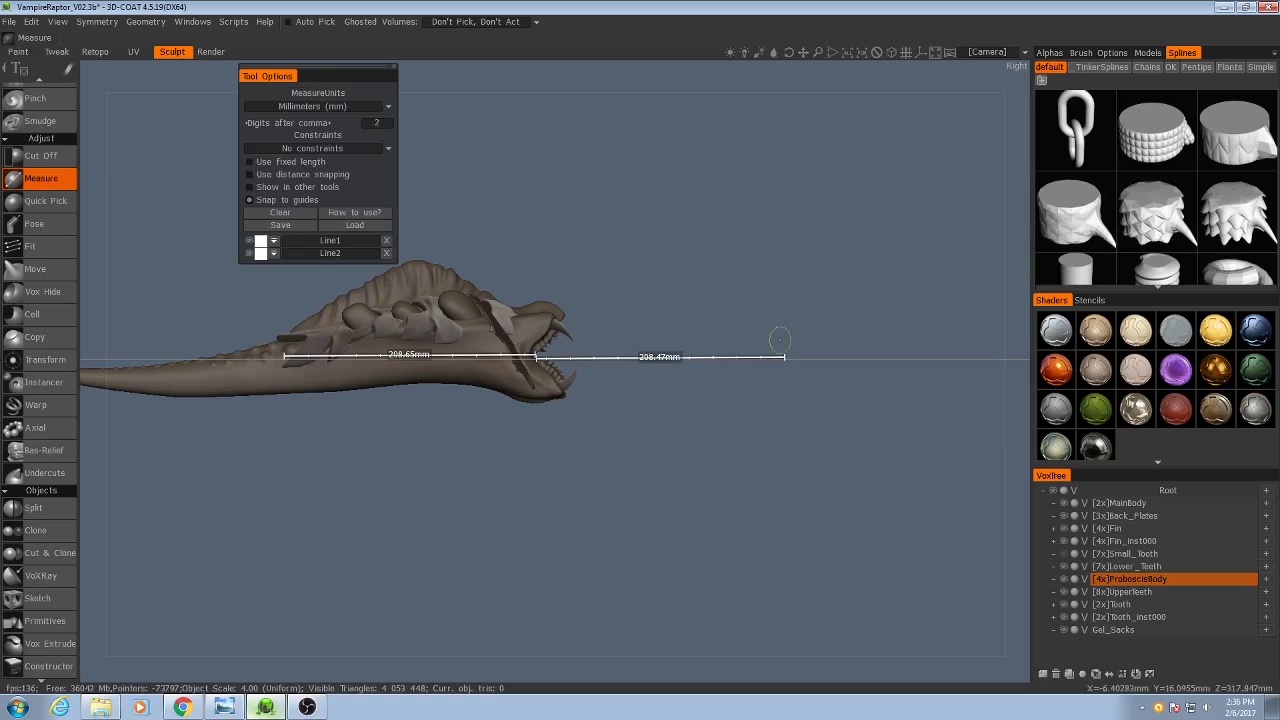
pyautogui.scroll(-9, 40, 600)
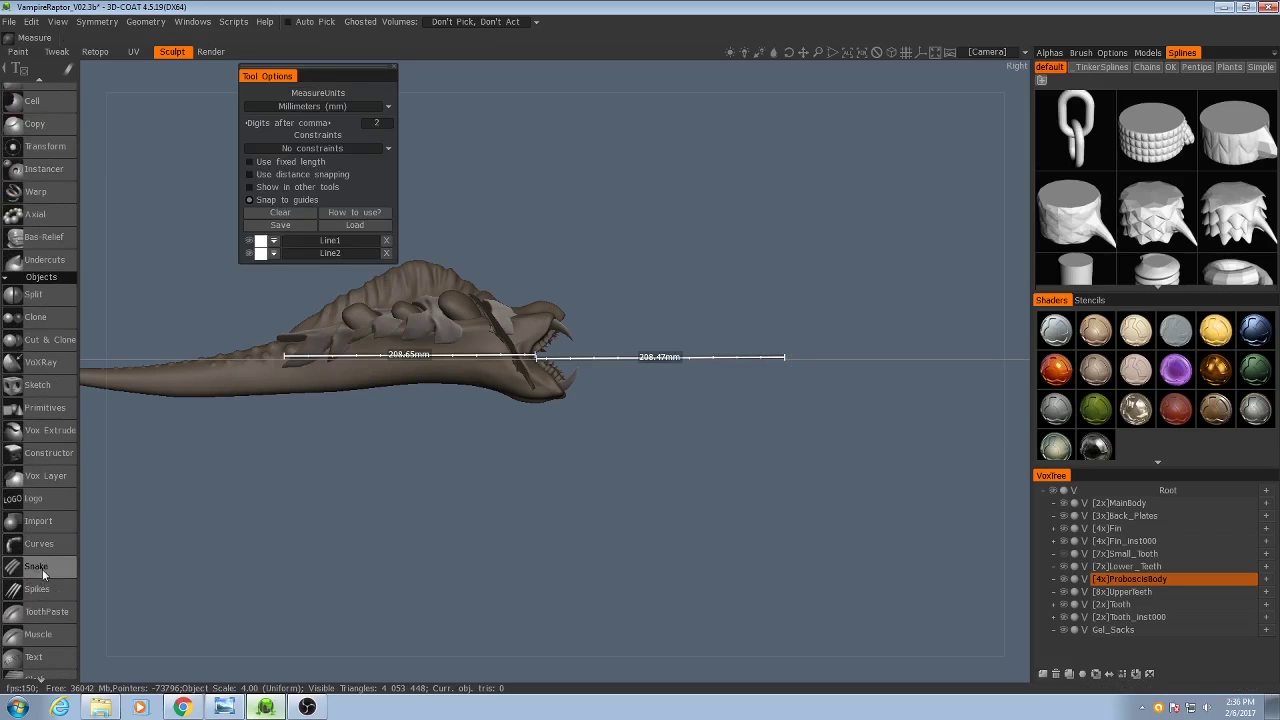
pyautogui.click(40, 544)
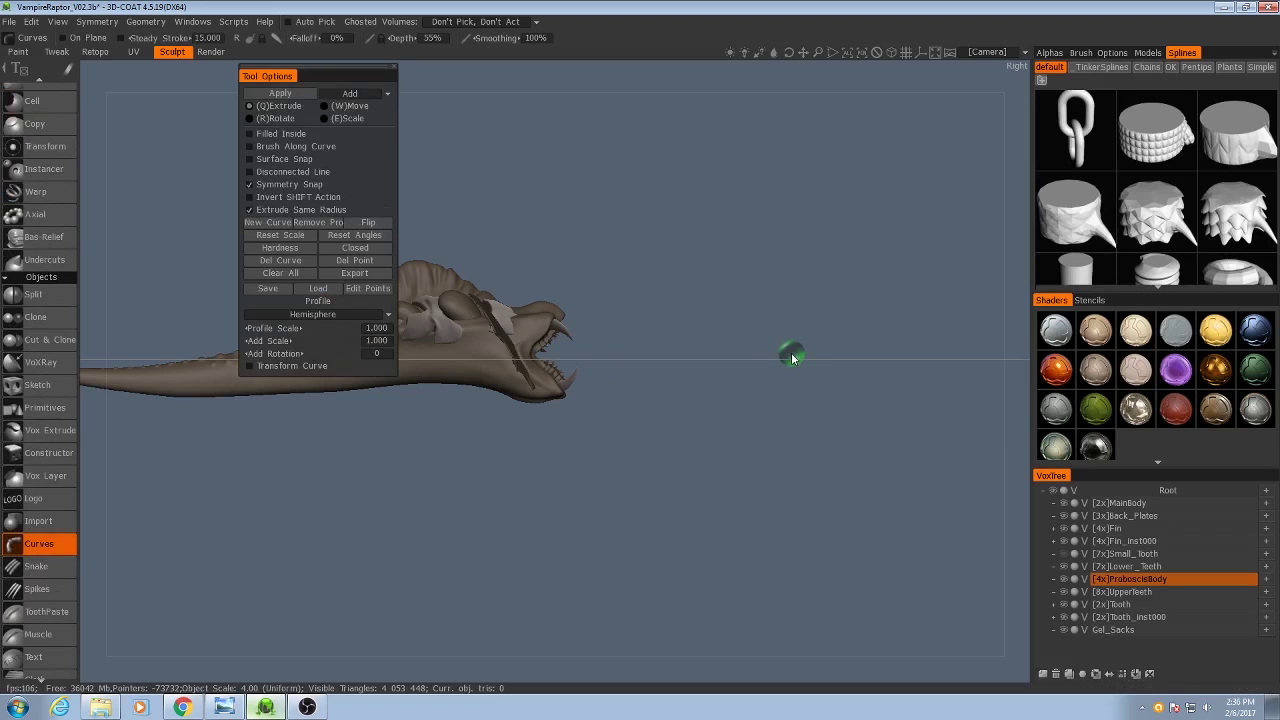
pyautogui.click(792, 358)
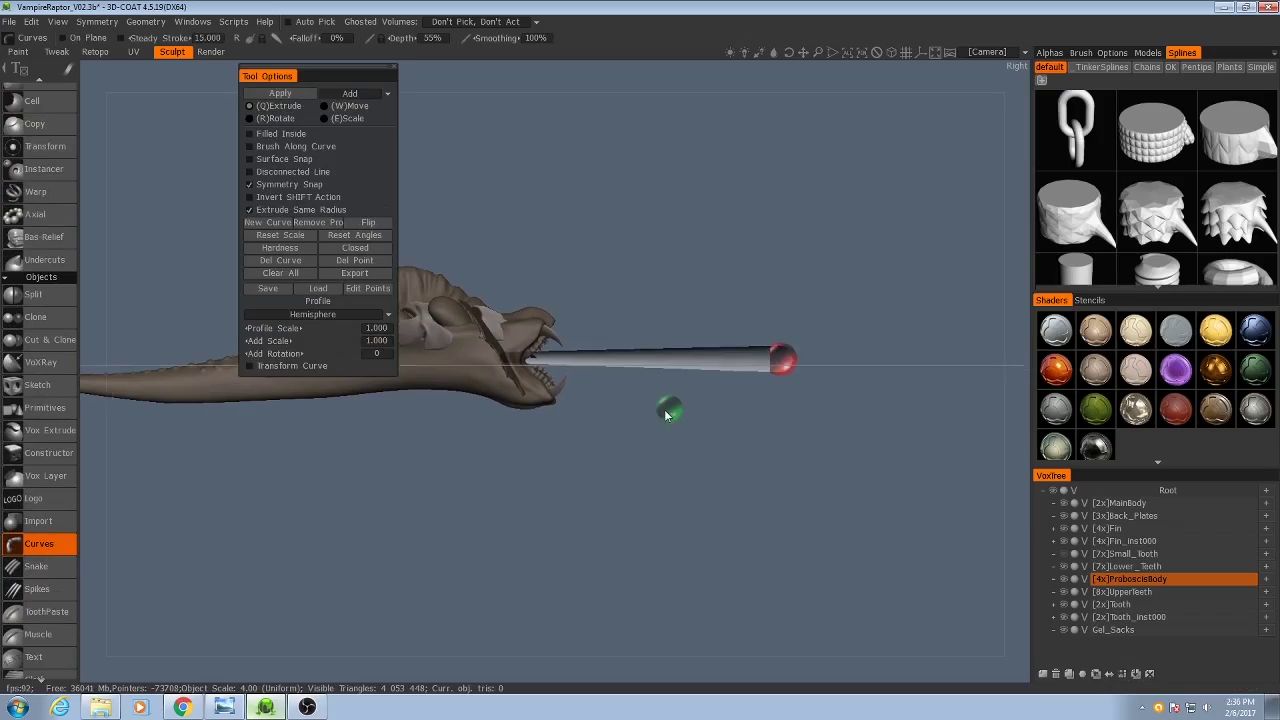
# Step: Return to perspective view and hide the MainBody volume to expose the full length of the curve inside the mouth
pyautogui.moveTo(666, 412); pyautogui.dragTo(454, 438, button='middle')
pyautogui.press('KP_5')
pyautogui.moveTo(612, 395); pyautogui.dragTo(710, 412, button='middle')
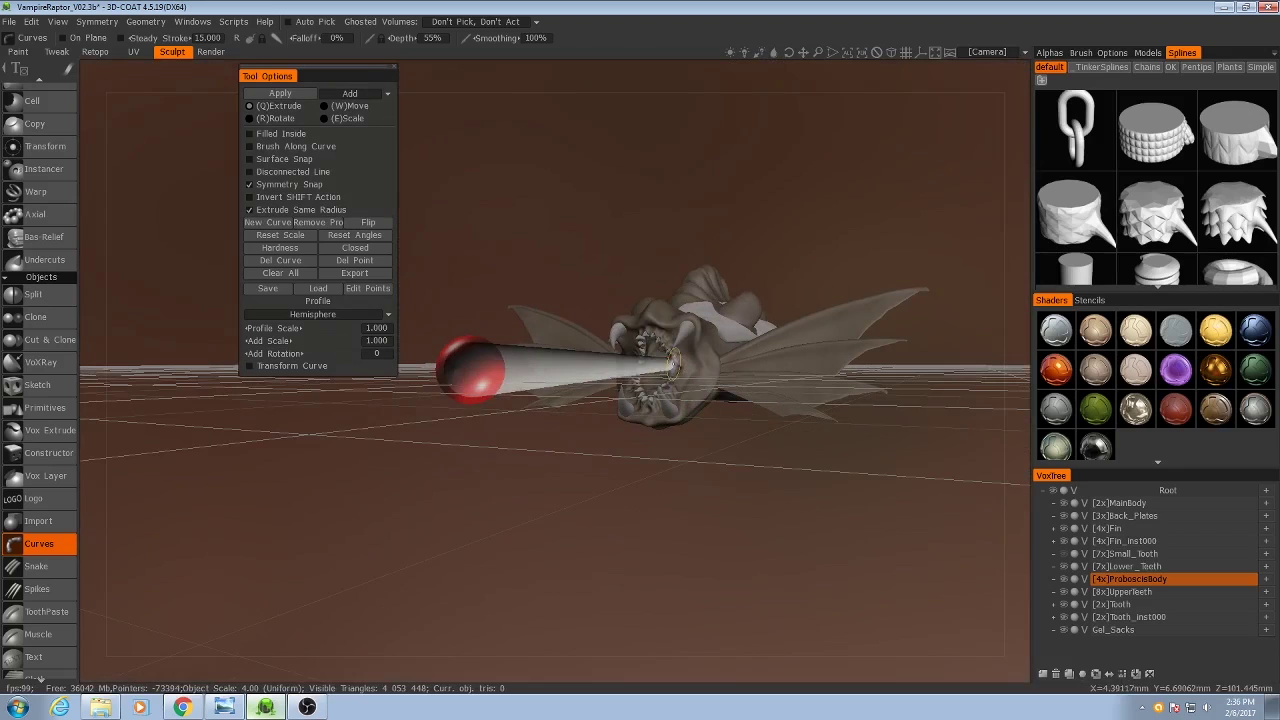
pyautogui.moveTo(672, 364)
pyautogui.mouseDown(button='right')
pyautogui.moveTo(608, 365)
pyautogui.moveTo(620, 362)
pyautogui.mouseUp(button='right')
pyautogui.moveTo(620, 362); pyautogui.dragTo(519, 484, button='middle')
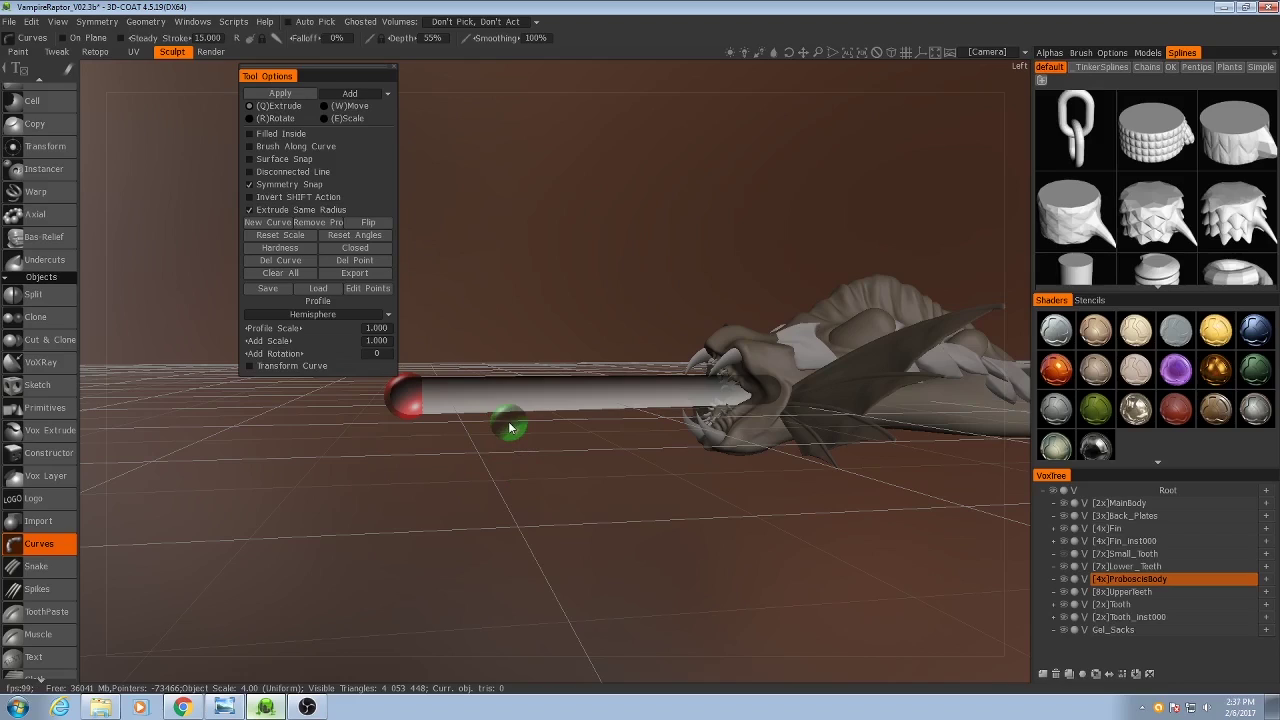
pyautogui.moveTo(666, 454); pyautogui.dragTo(573, 456, button='middle')
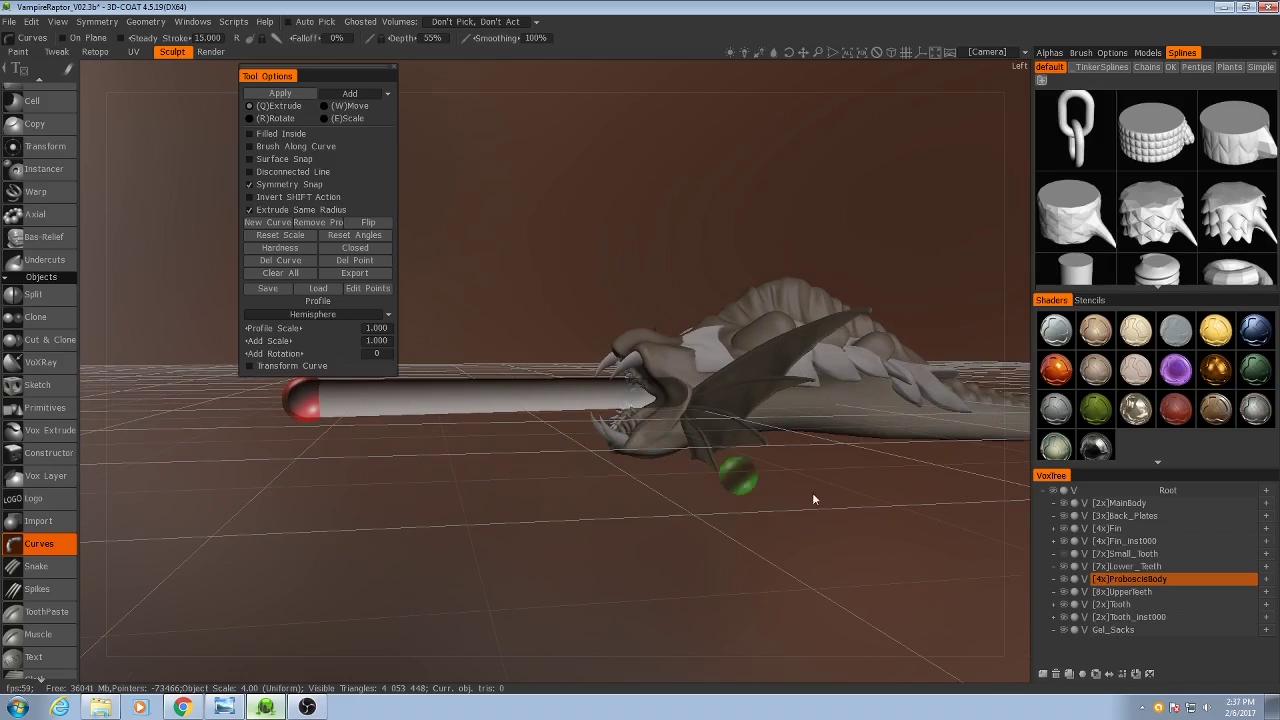
pyautogui.moveTo(700, 500); pyautogui.dragTo(589, 506, button='middle')
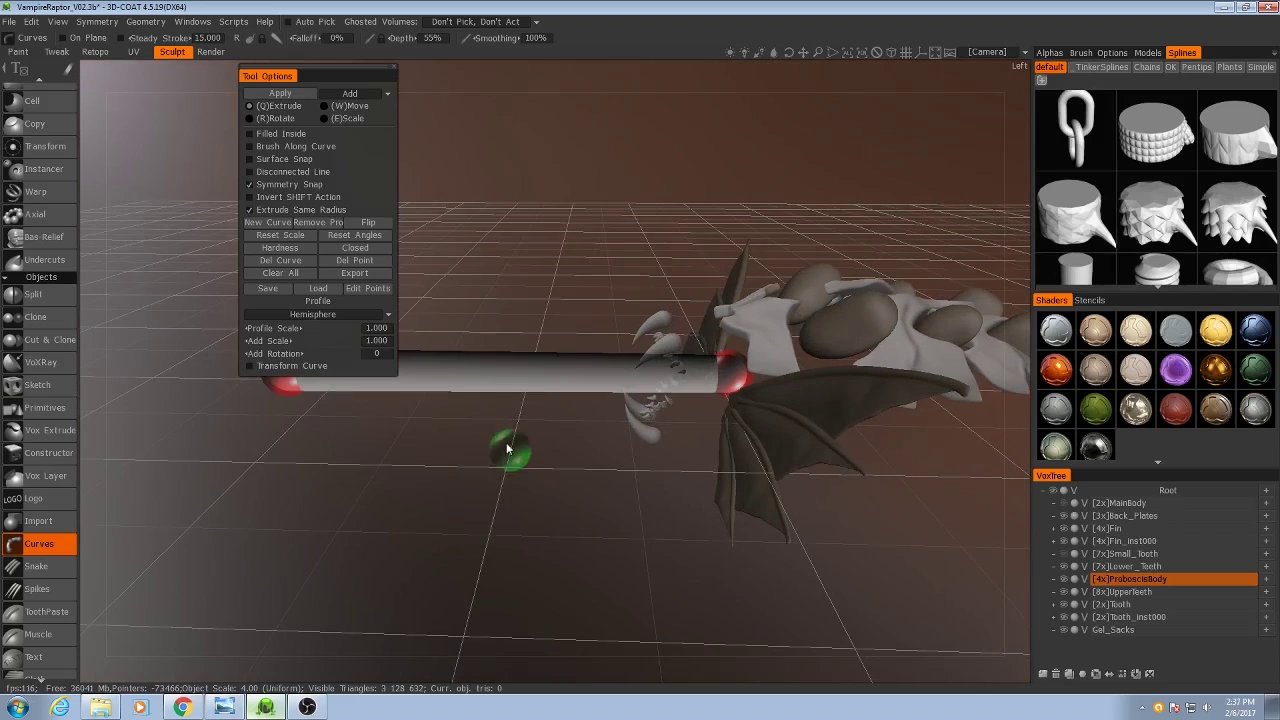
pyautogui.moveTo(609, 400); pyautogui.dragTo(509, 388, button='middle')
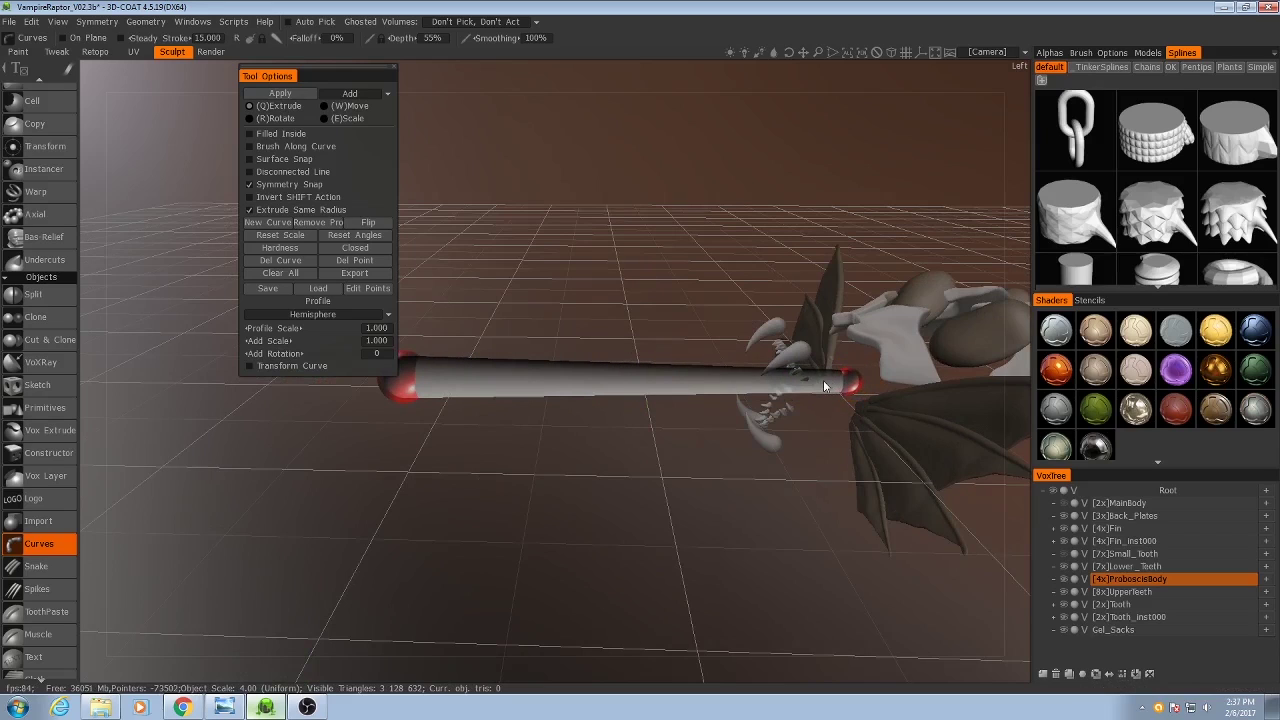
# Step: Reduce the radius of the curve's front end point and consult the chameleon tongue in the Reference_Comp.jpg image
pyautogui.moveTo(393, 394); pyautogui.dragTo(386, 352)
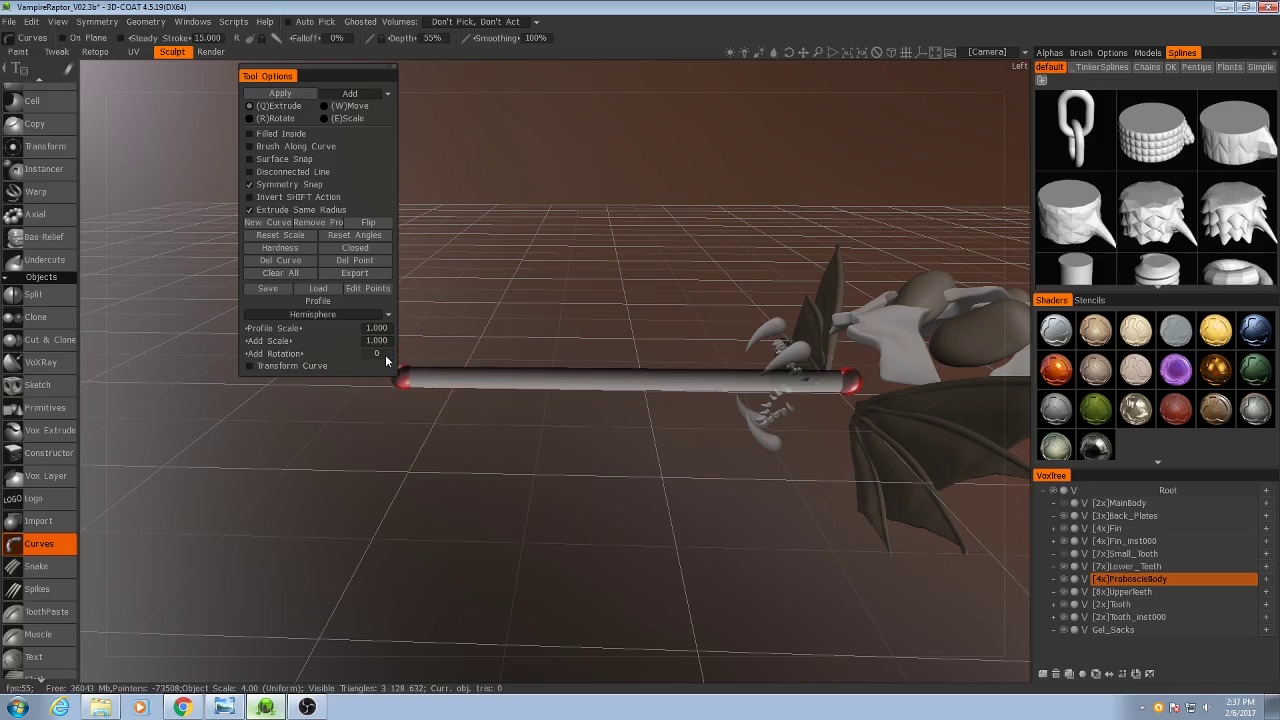
pyautogui.click(221, 713)
pyautogui.moveTo(576, 428); pyautogui.dragTo(678, 397)
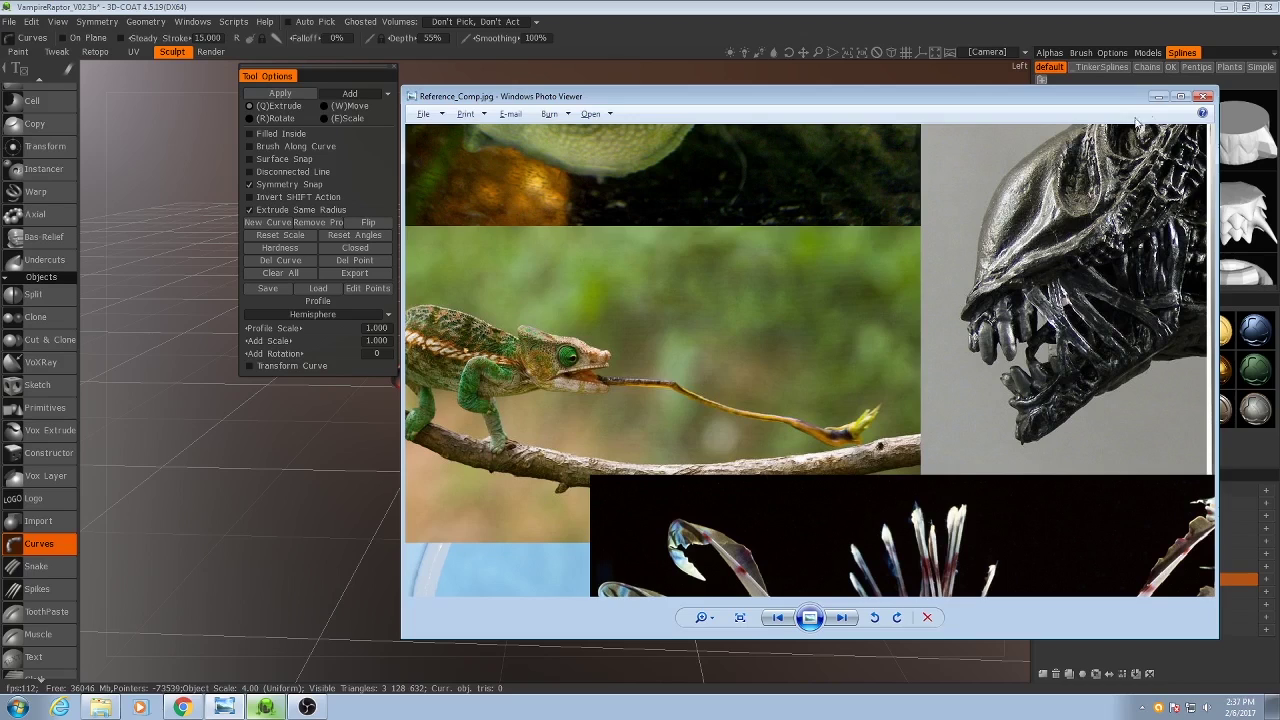
pyautogui.click(1157, 97)
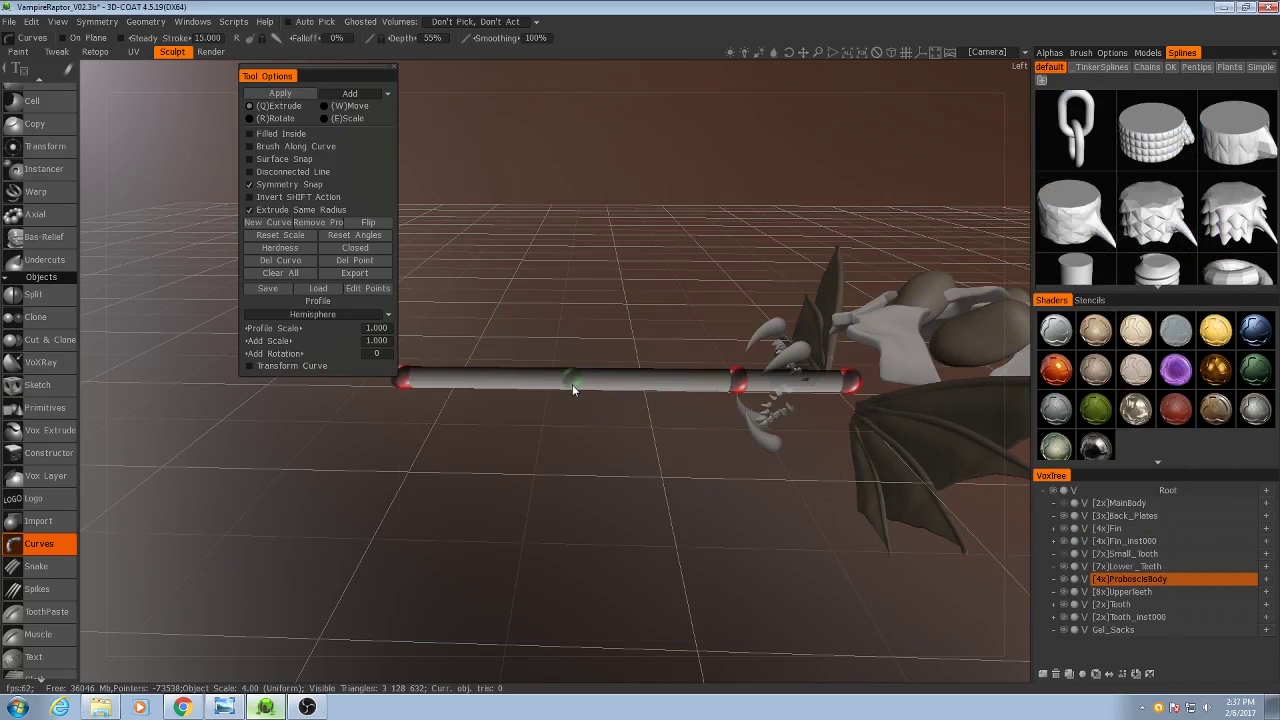
# Step: Bend the curve into a gentle sag by lowering its middle point, halfway between the teeth and the front tip
pyautogui.moveTo(649, 448); pyautogui.dragTo(653, 405, button='middle')
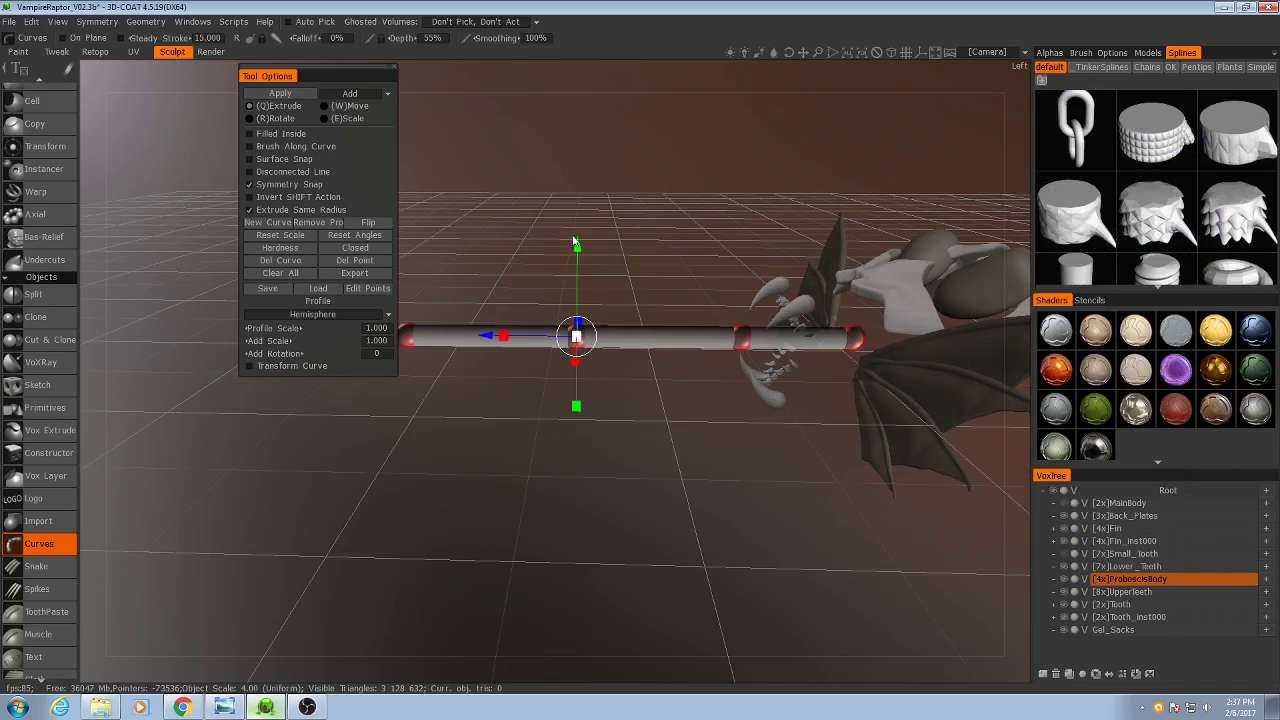
pyautogui.moveTo(575, 242); pyautogui.dragTo(576, 262)
pyautogui.moveTo(758, 376); pyautogui.dragTo(600, 395)
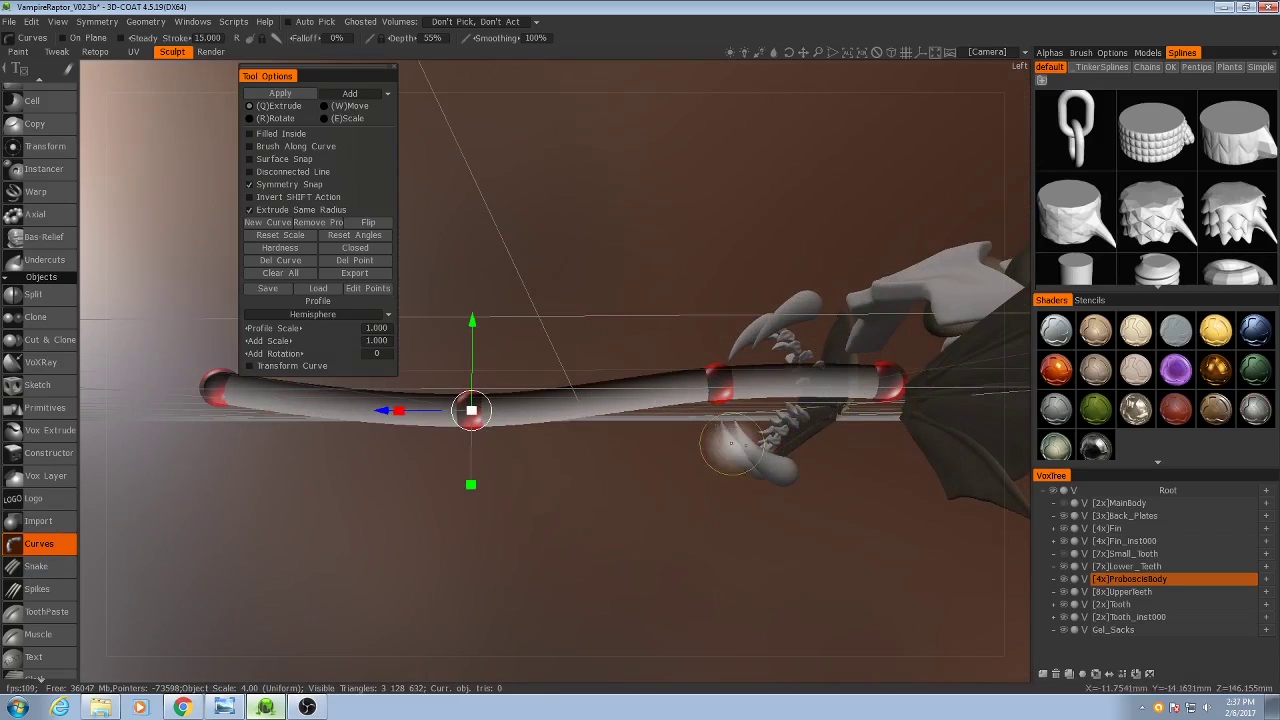
pyautogui.rightClick(714, 383)
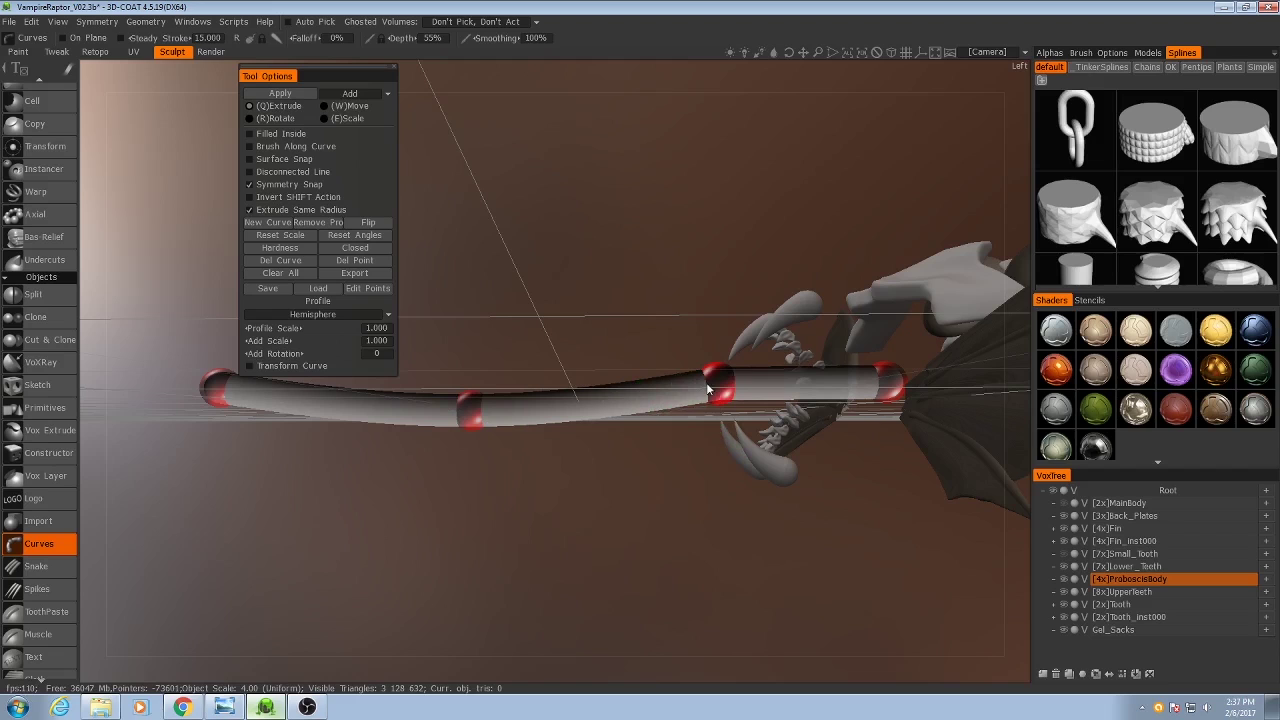
pyautogui.keyDown('alt'); pyautogui.moveTo(674, 430); pyautogui.dragTo(678, 480); pyautogui.keyUp('alt')
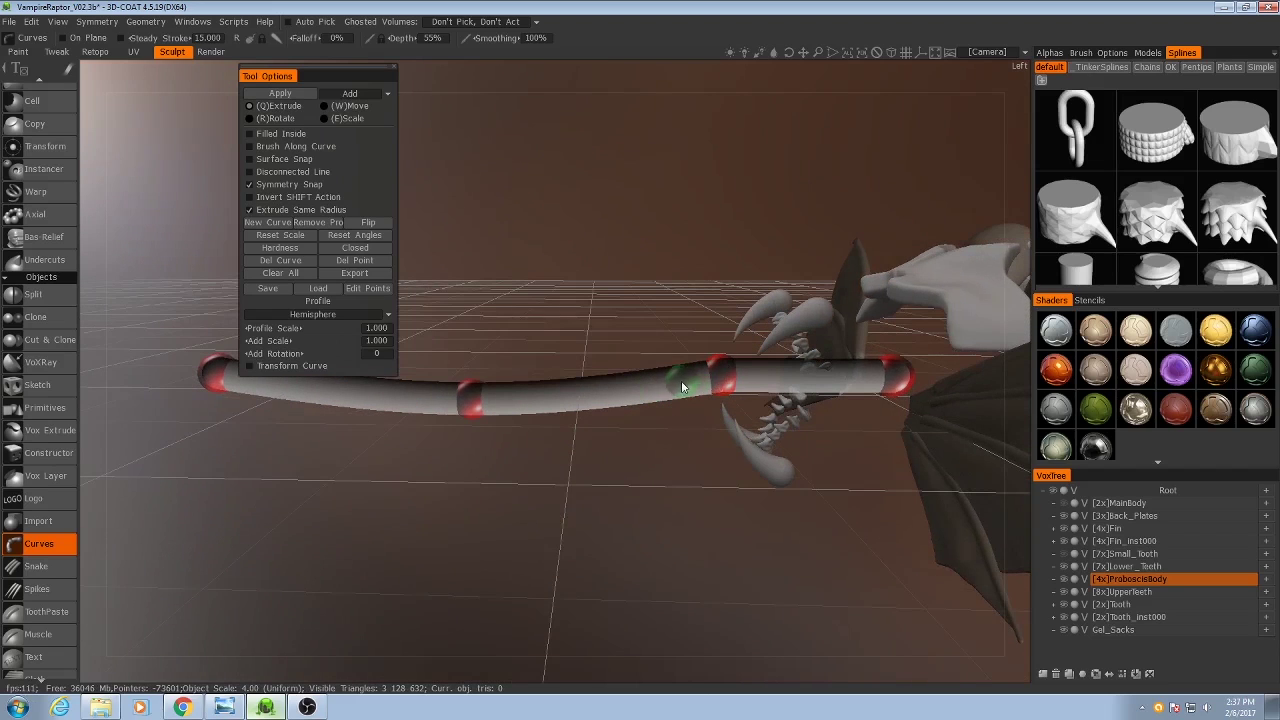
# Step: Thin the curve slightly at its middle point and insert another, thinner point just in front of the teeth
pyautogui.click(470, 397)
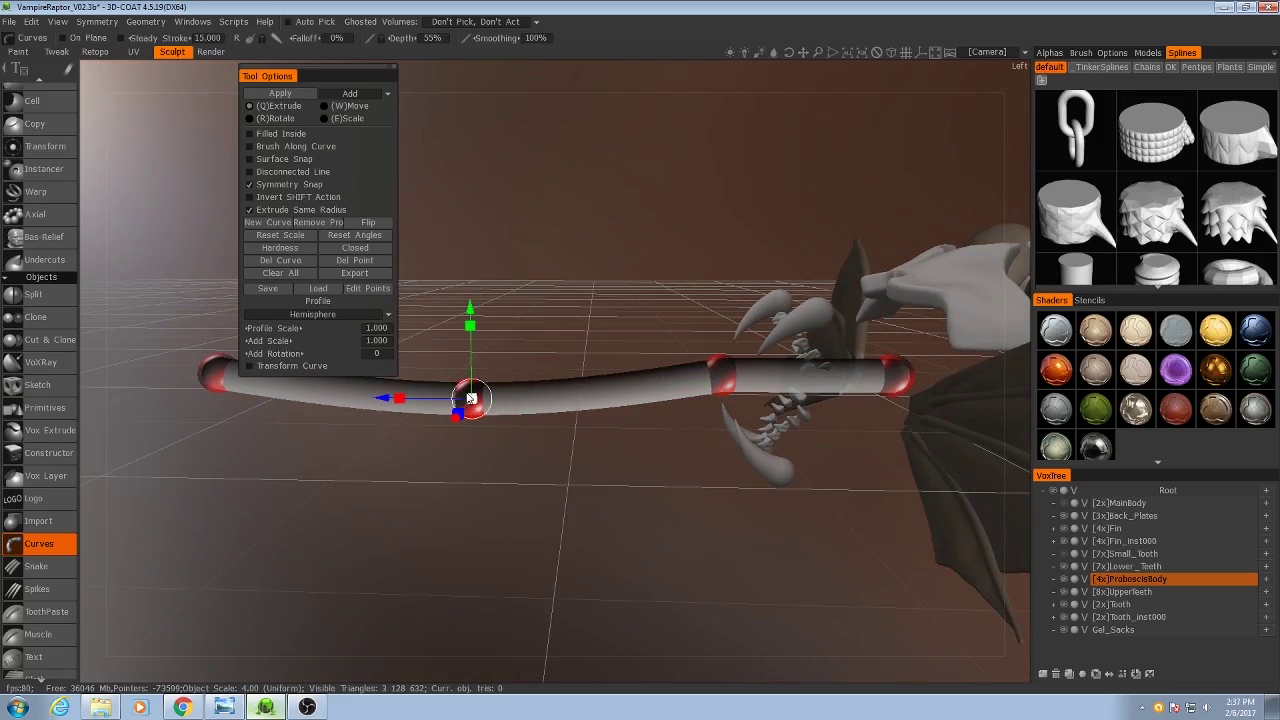
pyautogui.moveTo(475, 399); pyautogui.dragTo(453, 400)
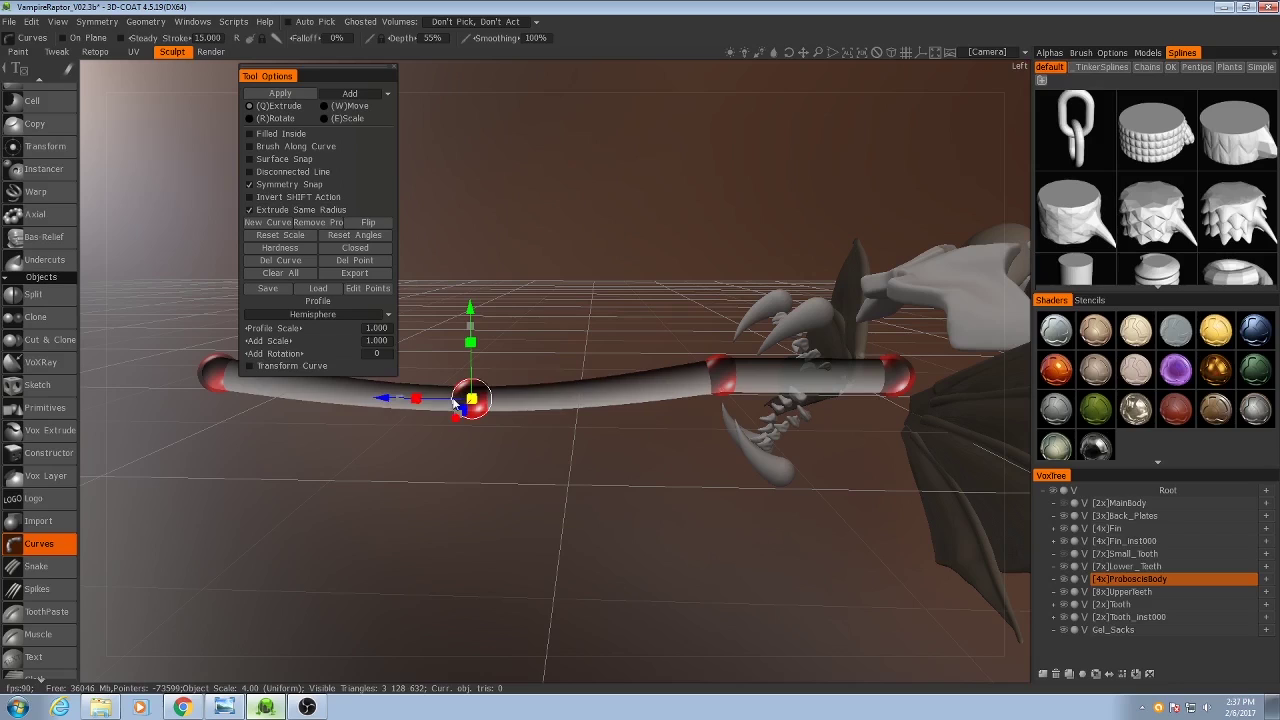
pyautogui.click(602, 381)
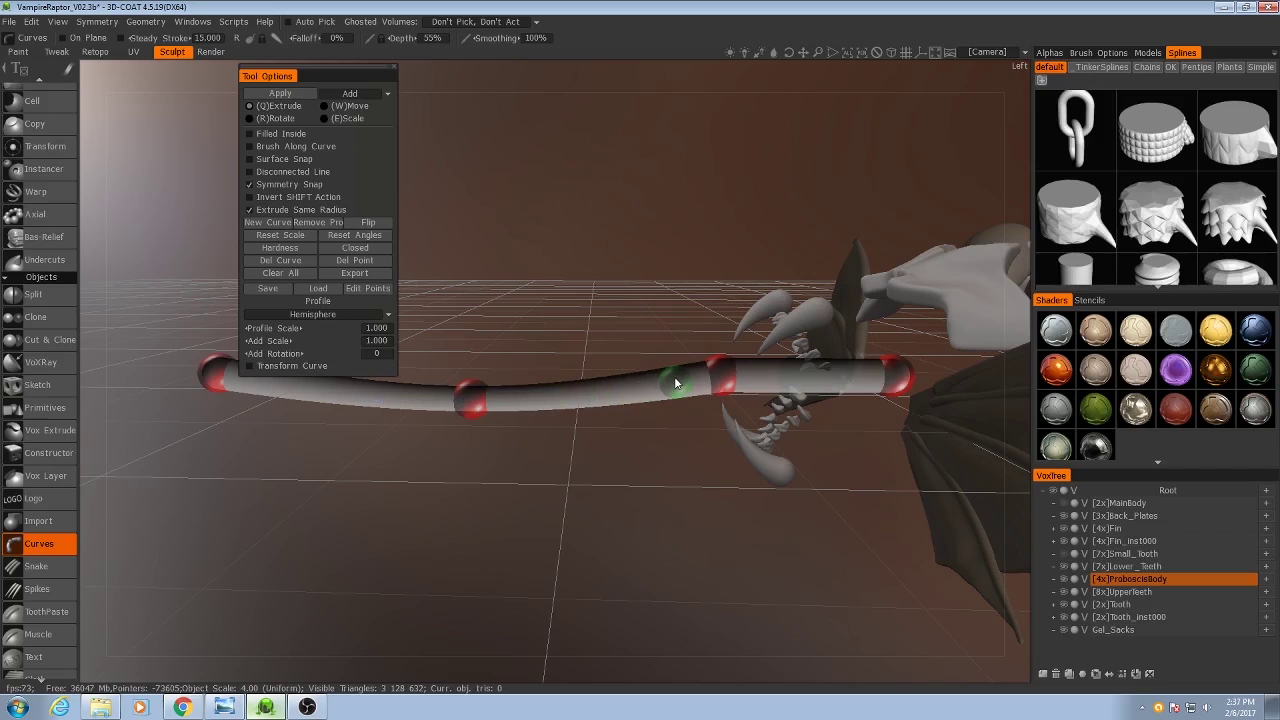
pyautogui.click(677, 384)
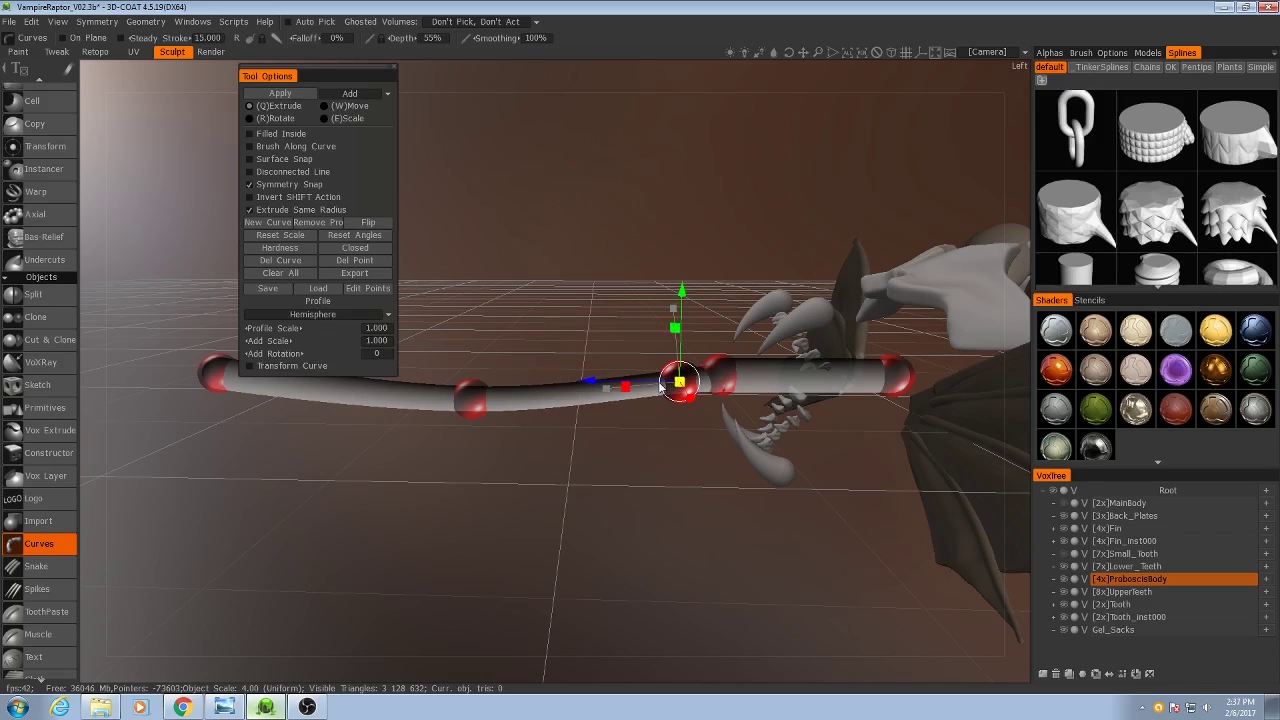
pyautogui.moveTo(598, 386); pyautogui.dragTo(604, 385)
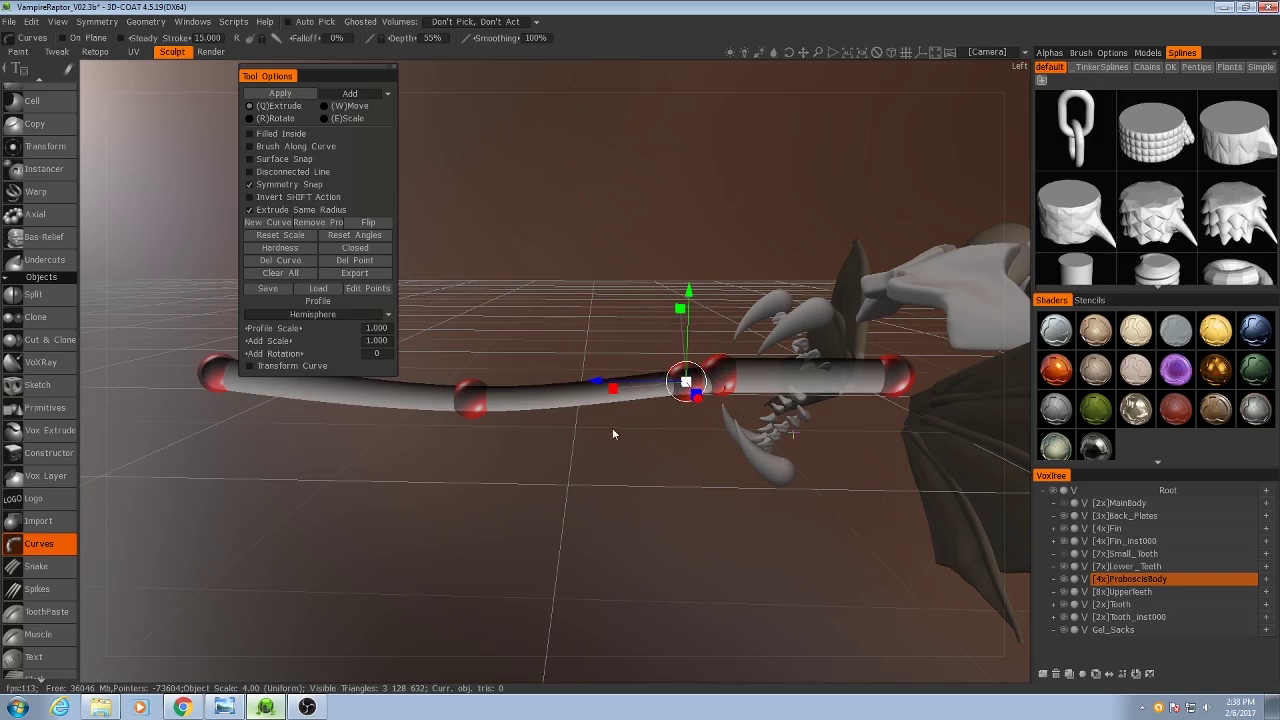
# Step: Slightly reduce the size of the curve's front tip point and apply the curve to the ProboscisBody volume
pyautogui.moveTo(613, 432); pyautogui.dragTo(722, 468, button='middle')
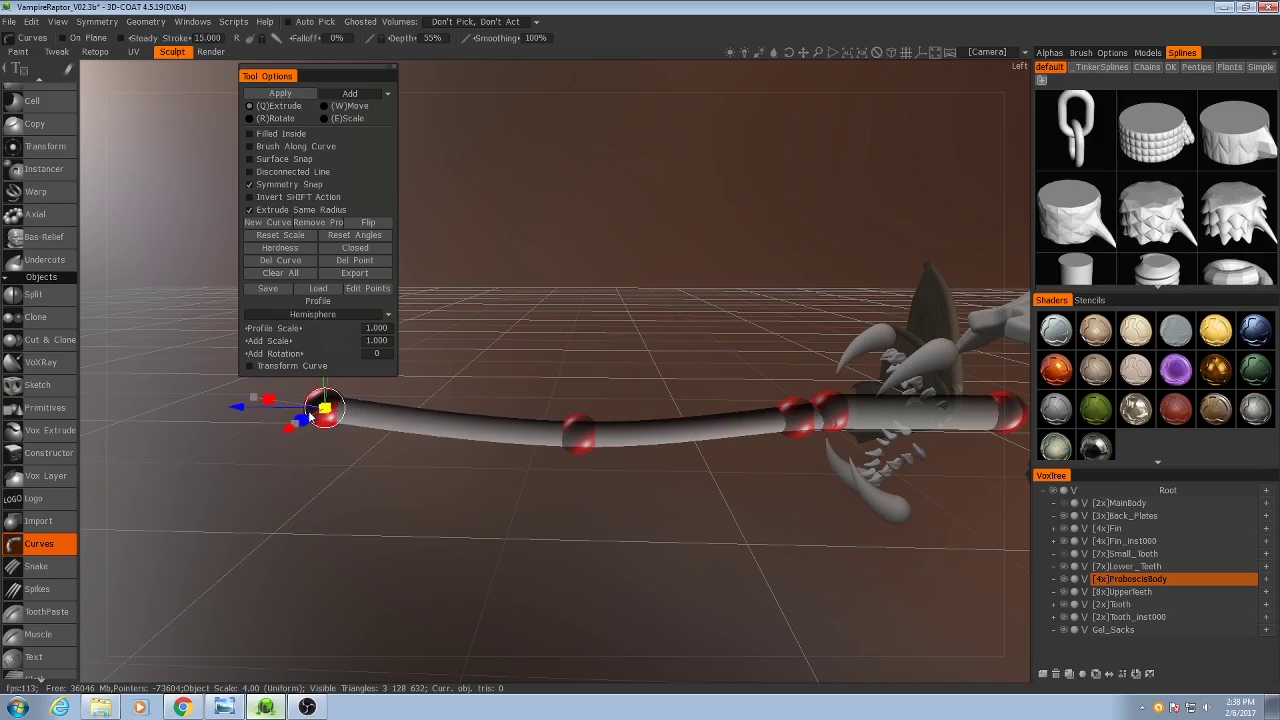
pyautogui.moveTo(587, 470)
pyautogui.keyDown('alt'); pyautogui.mouseDown()
pyautogui.moveTo(567, 401)
pyautogui.moveTo(575, 460)
pyautogui.mouseUp(); pyautogui.keyUp('alt')
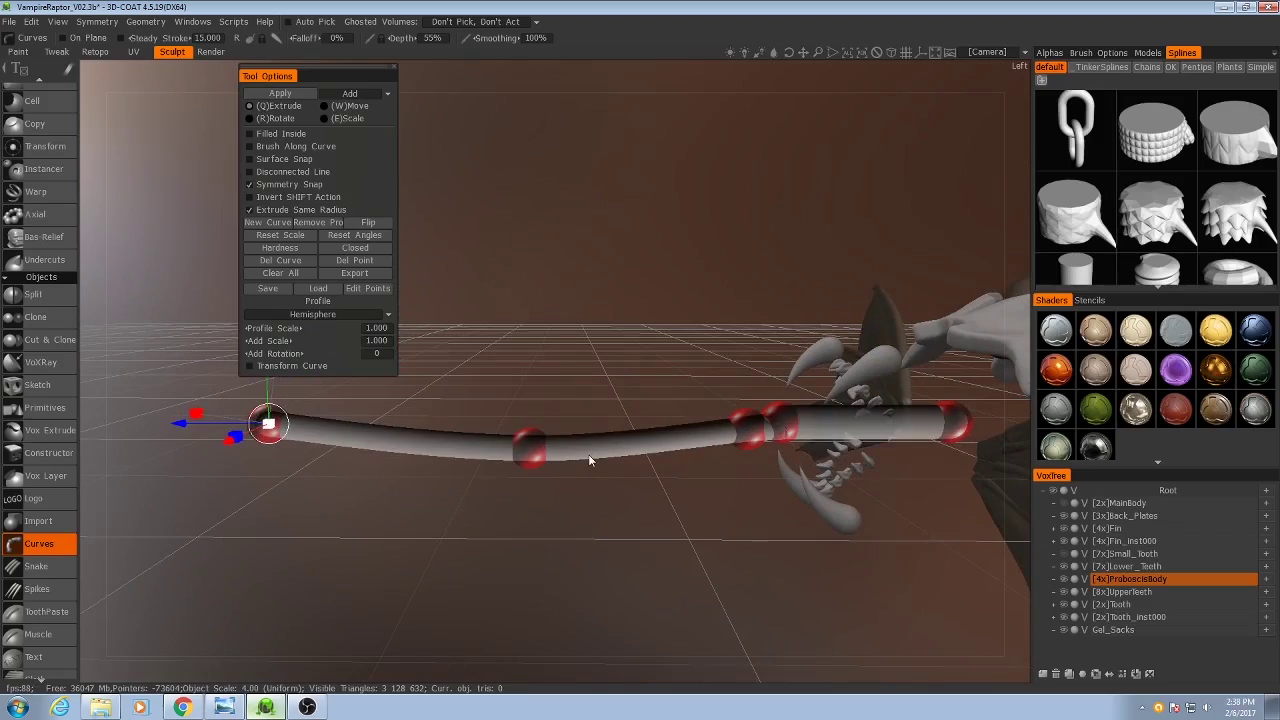
pyautogui.press('Return')
# Step: Examine the applied proboscis mesh from several angles, from the part inside the mouth to the front tip
pyautogui.scroll(10, 69, 213)
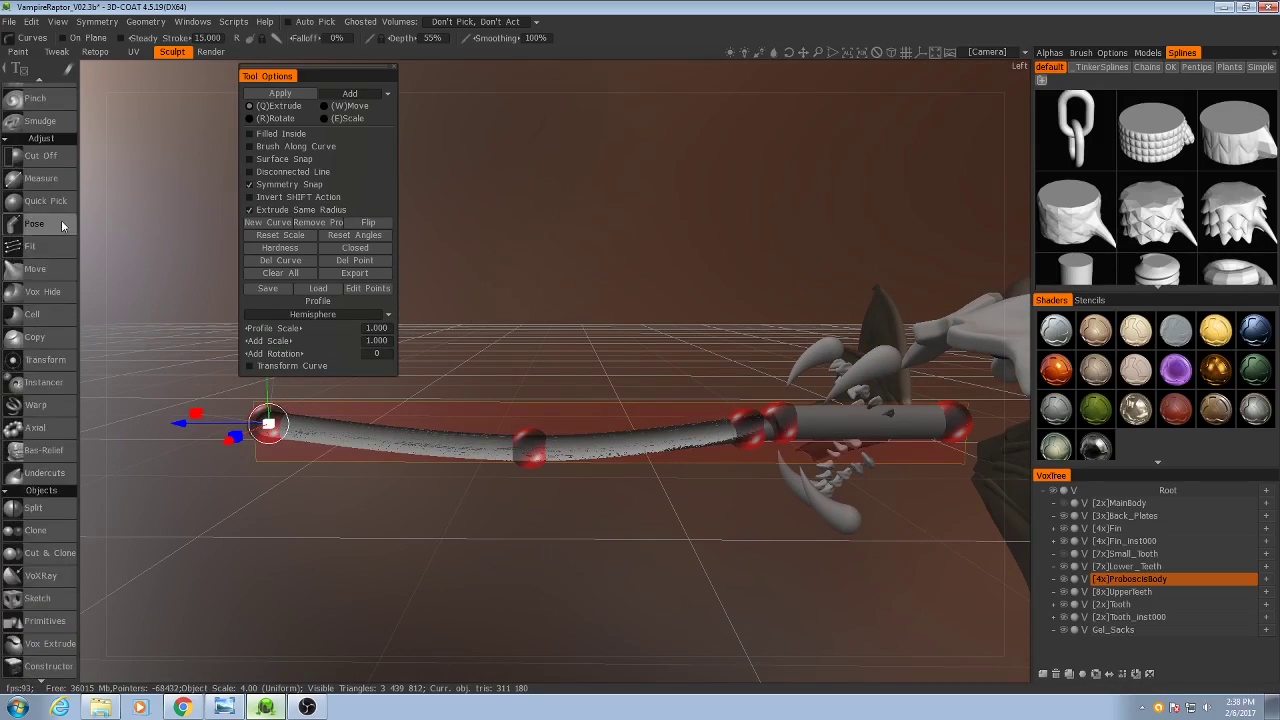
pyautogui.click(34, 176)
pyautogui.moveTo(466, 325); pyautogui.dragTo(359, 420)
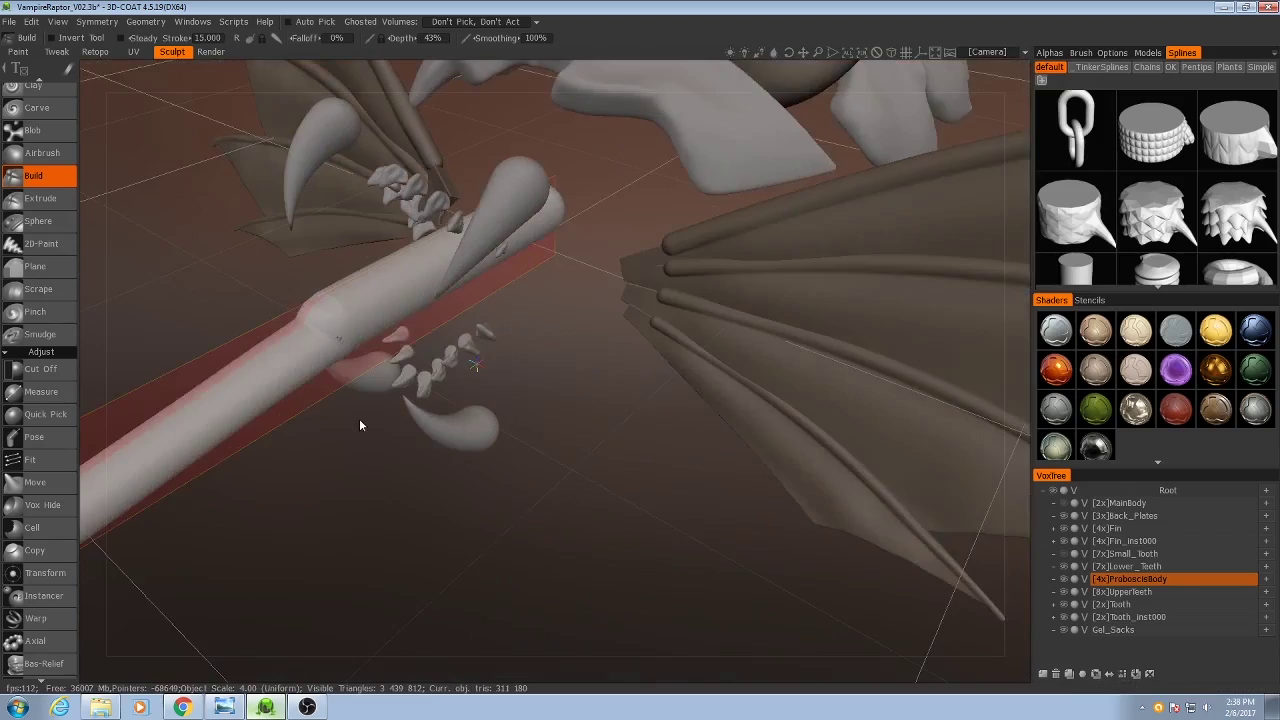
pyautogui.moveTo(359, 420); pyautogui.dragTo(566, 405, button='middle')
pyautogui.moveTo(566, 405); pyautogui.dragTo(537, 410, button='right')
pyautogui.moveTo(537, 408); pyautogui.dragTo(453, 469)
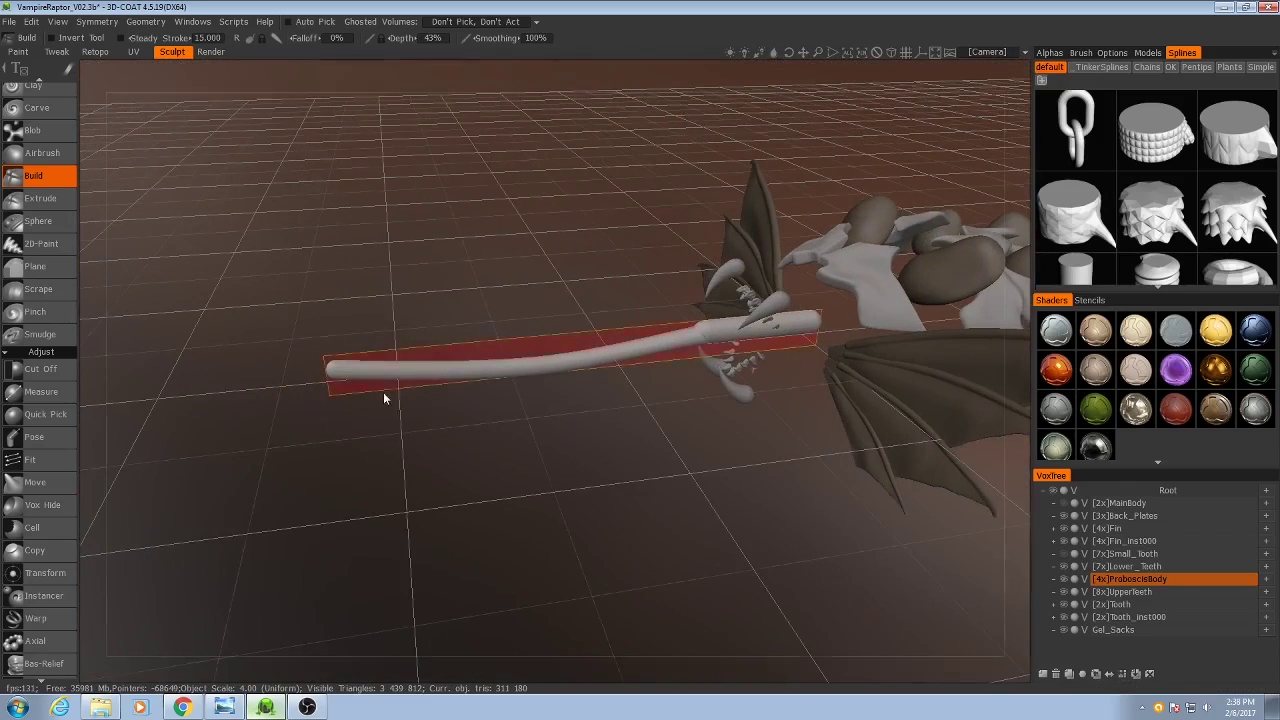
pyautogui.moveTo(383, 392); pyautogui.dragTo(485, 398)
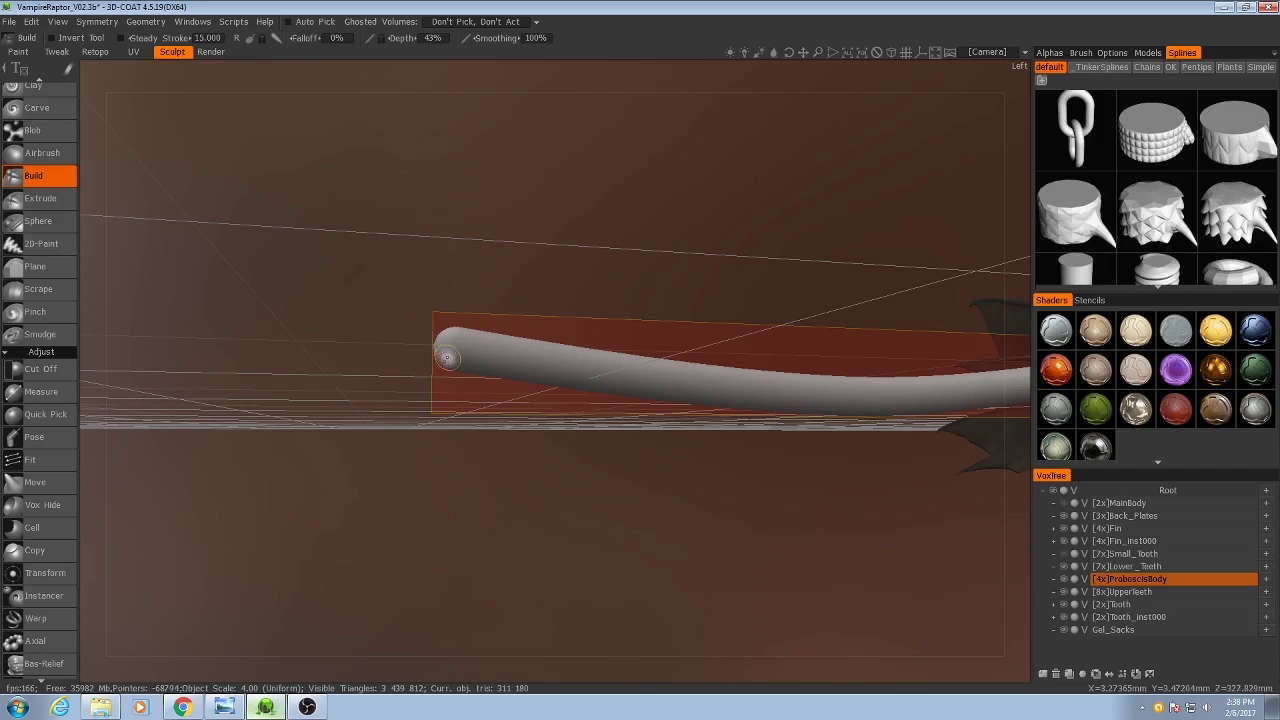
pyautogui.scroll(-4, 374, 337)
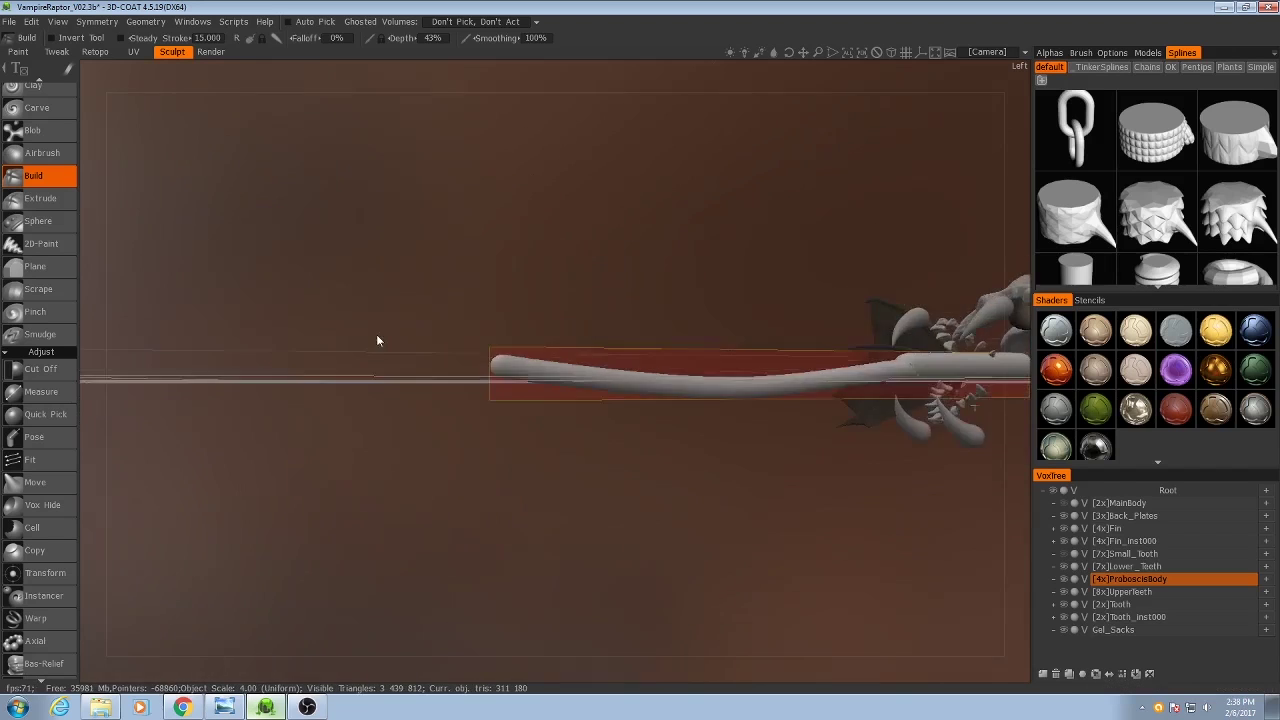
pyautogui.scroll(4, 376, 337)
# Step: With the Move tool, pull the proboscis's front tip into a wider, slanted flare, consulting the Reference_Comp.jpg image
pyautogui.press('m')
pyautogui.moveTo(443, 352)
pyautogui.mouseDown()
pyautogui.moveTo(423, 366)
pyautogui.moveTo(430, 376)
pyautogui.mouseUp()
pyautogui.hotkey('alt', 'Tab')
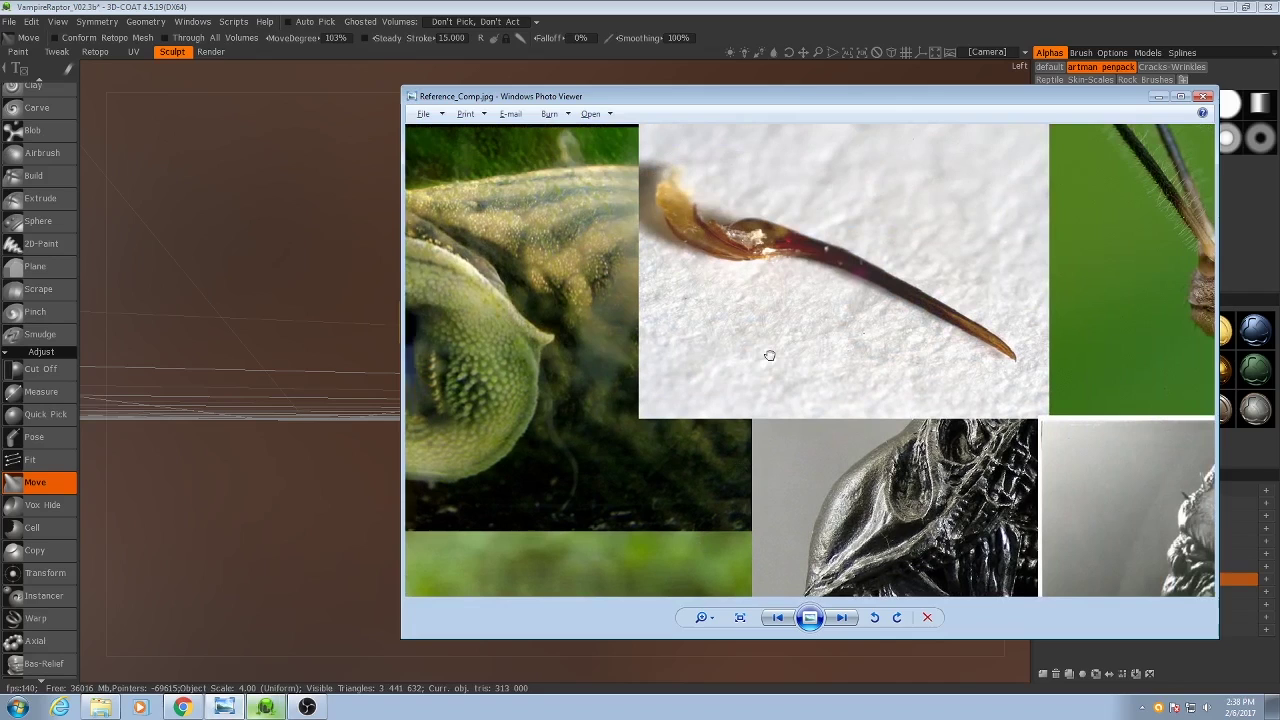
pyautogui.click(1158, 101)
pyautogui.moveTo(500, 240)
pyautogui.mouseDown()
pyautogui.moveTo(537, 379)
pyautogui.moveTo(530, 335)
pyautogui.mouseUp()
pyautogui.moveTo(440, 490); pyautogui.dragTo(457, 486)
pyautogui.moveTo(600, 560); pyautogui.dragTo(553, 521)
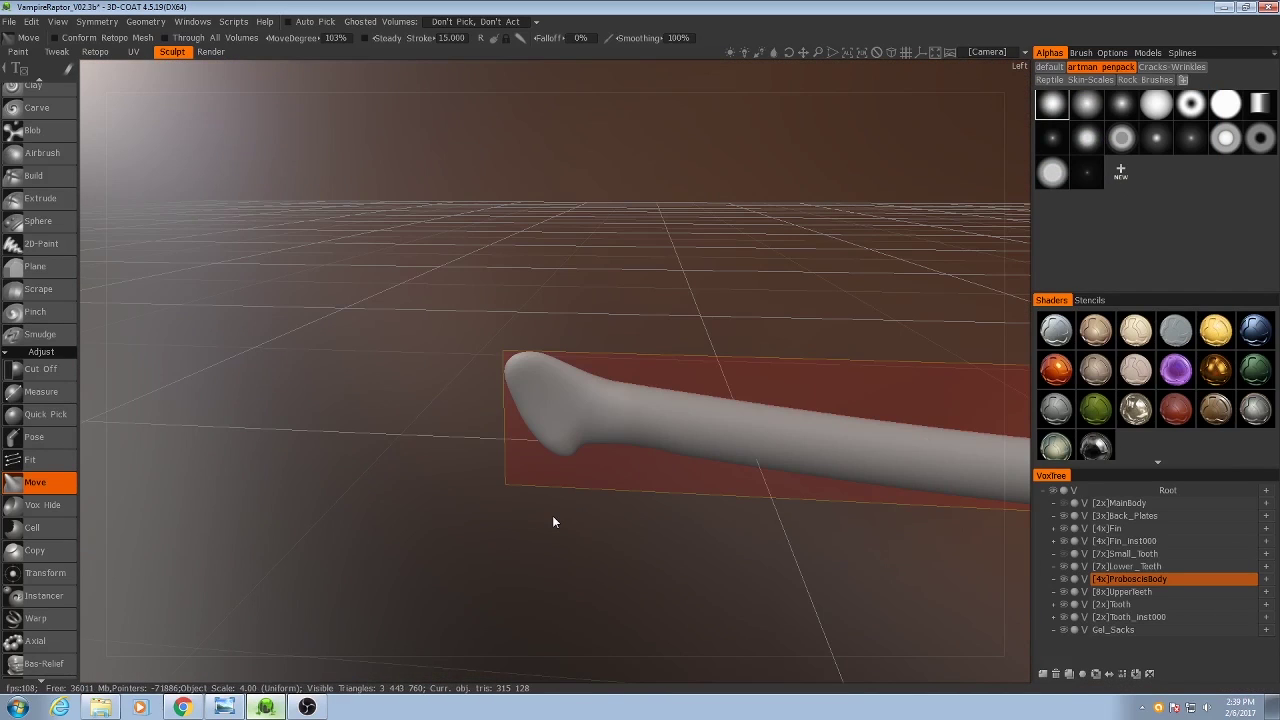
# Step: Add a new volume named ProboscisPoint and consult the Reference_Comp.jpg image for the shape of the point
pyautogui.click(1042, 674)
pyautogui.doubleClick(1140, 593)
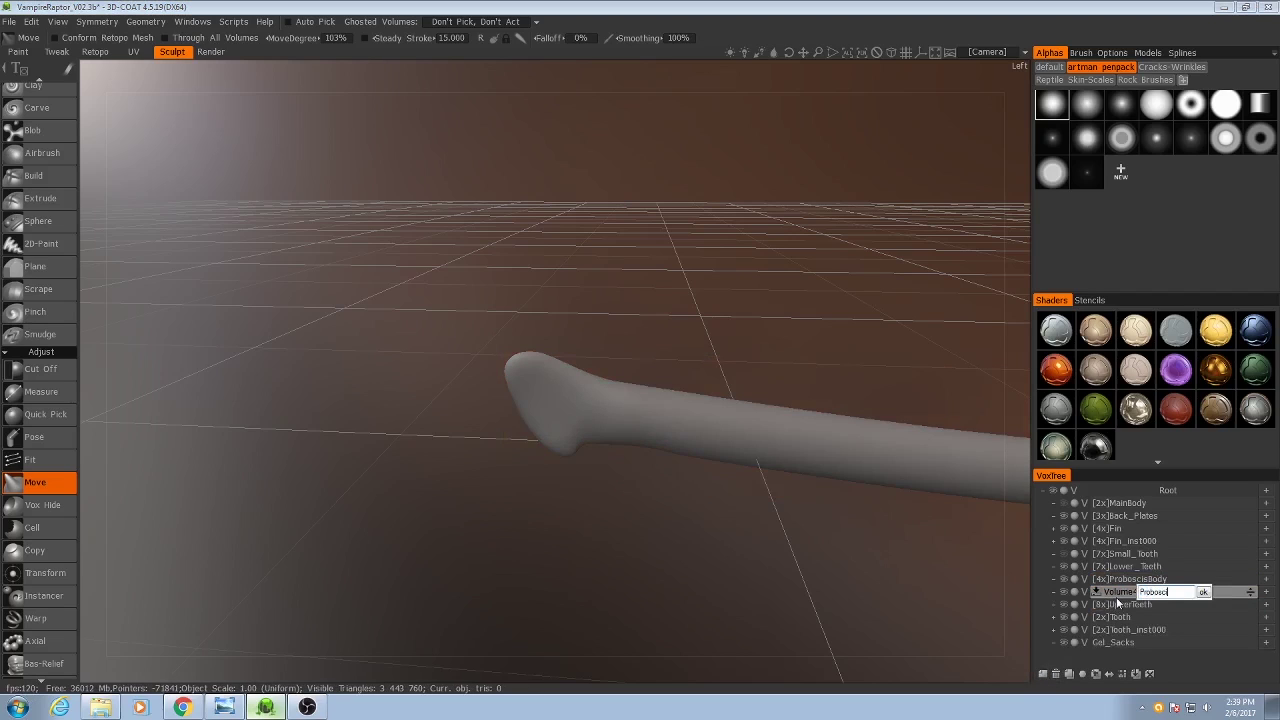
pyautogui.write('ProboscisPoint')
pyautogui.press('Return')
pyautogui.click(226, 708)
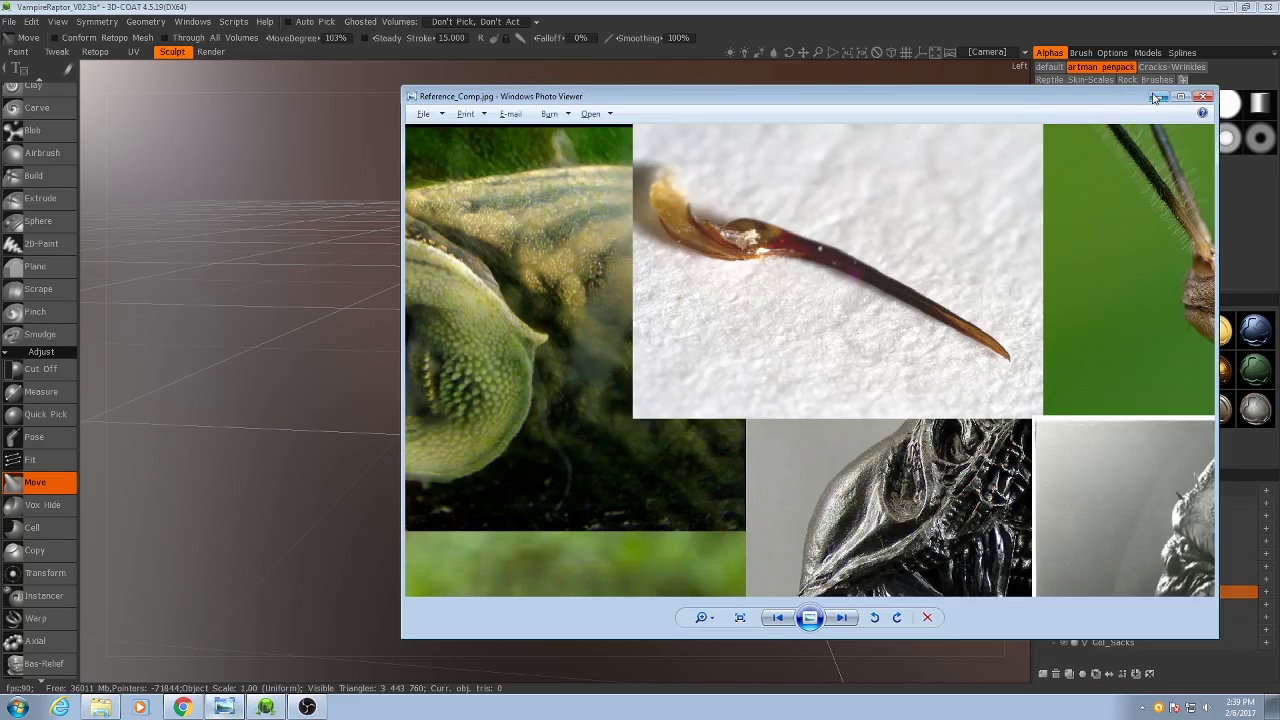
pyautogui.click(1157, 96)
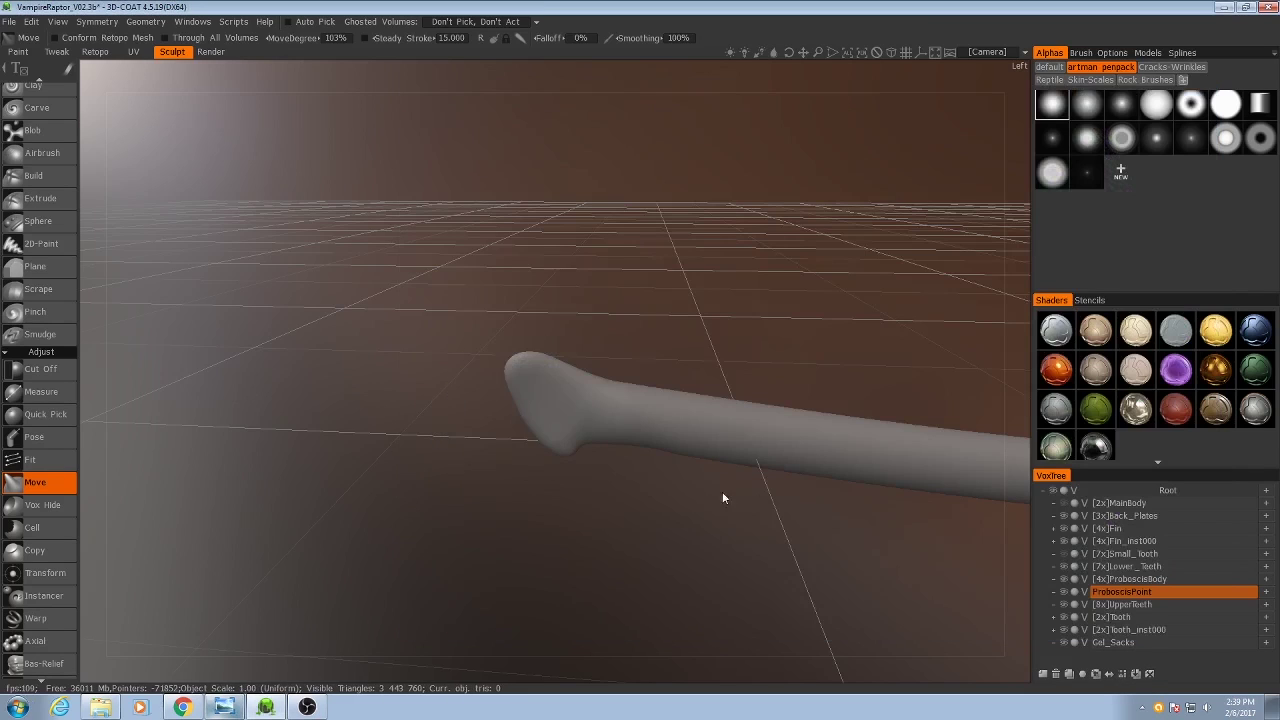
# Step: With the Curves tool, clear the old proboscis curve and start a new one at the proboscis's flared front tip
pyautogui.moveTo(723, 497); pyautogui.dragTo(644, 478, button='right')
pyautogui.moveTo(644, 478); pyautogui.dragTo(585, 476, button='middle')
pyautogui.moveTo(585, 476); pyautogui.dragTo(629, 446)
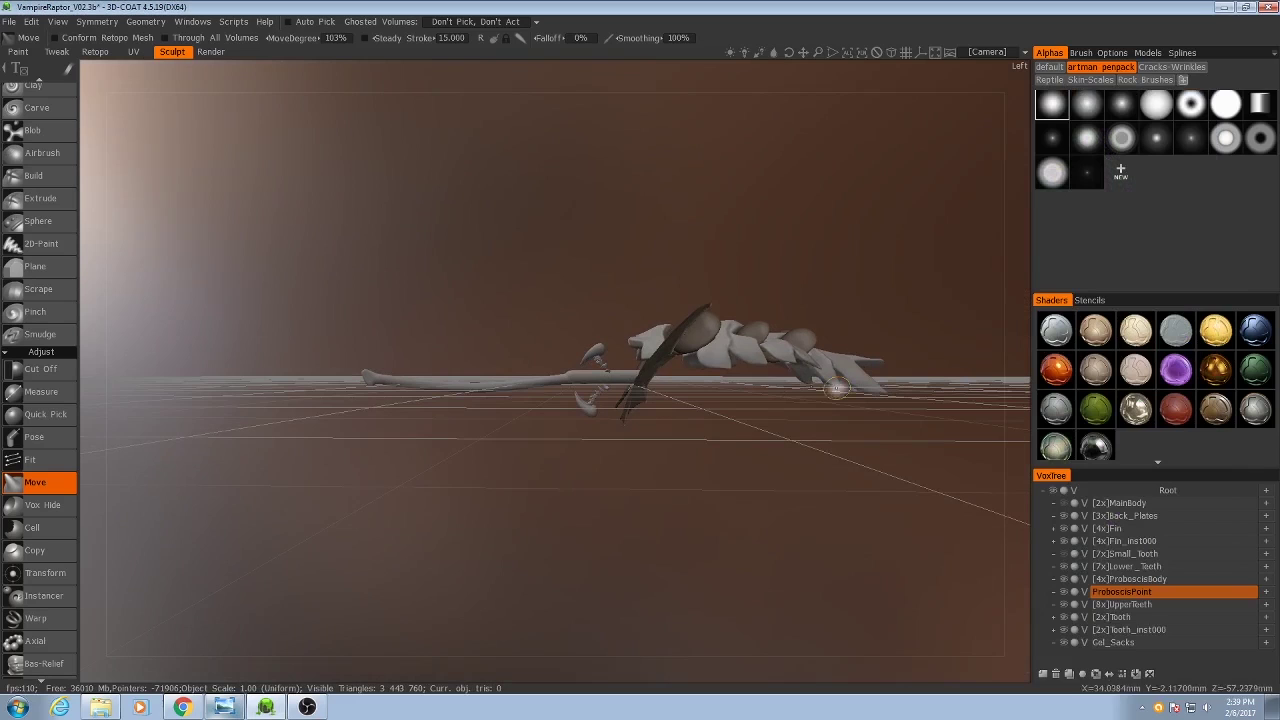
pyautogui.moveTo(423, 437); pyautogui.dragTo(366, 372)
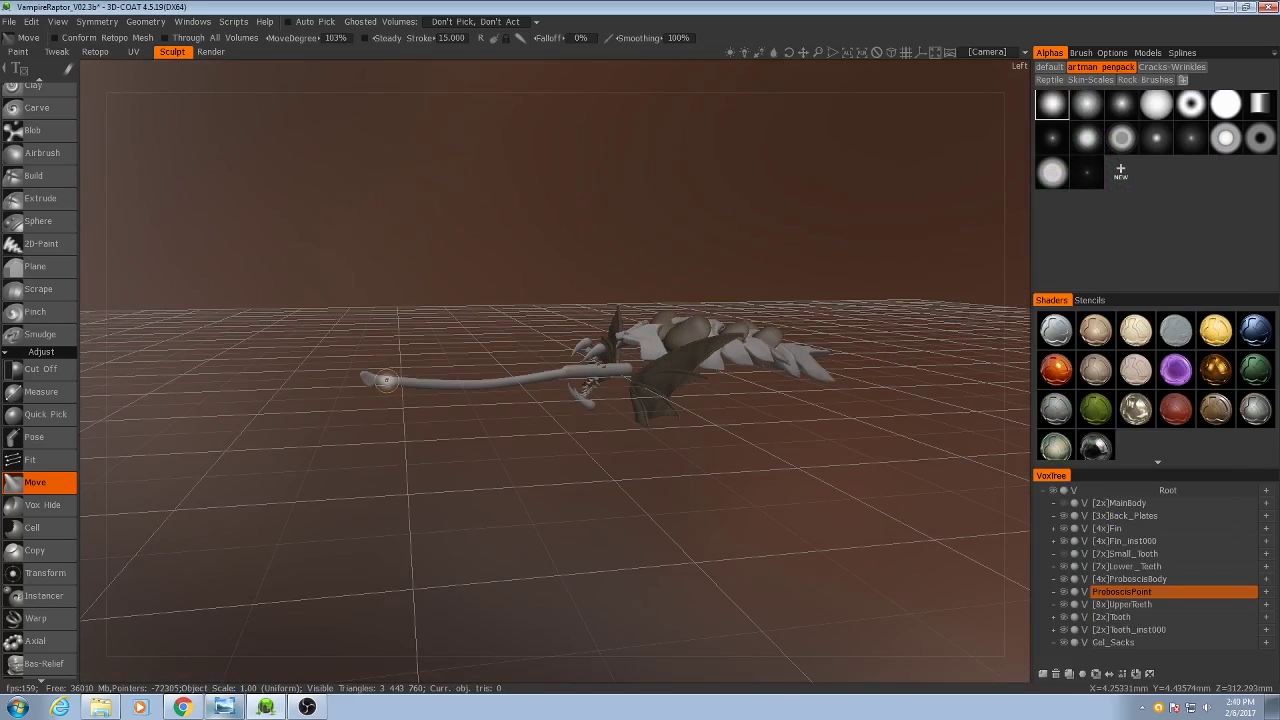
pyautogui.moveTo(479, 389); pyautogui.dragTo(526, 440)
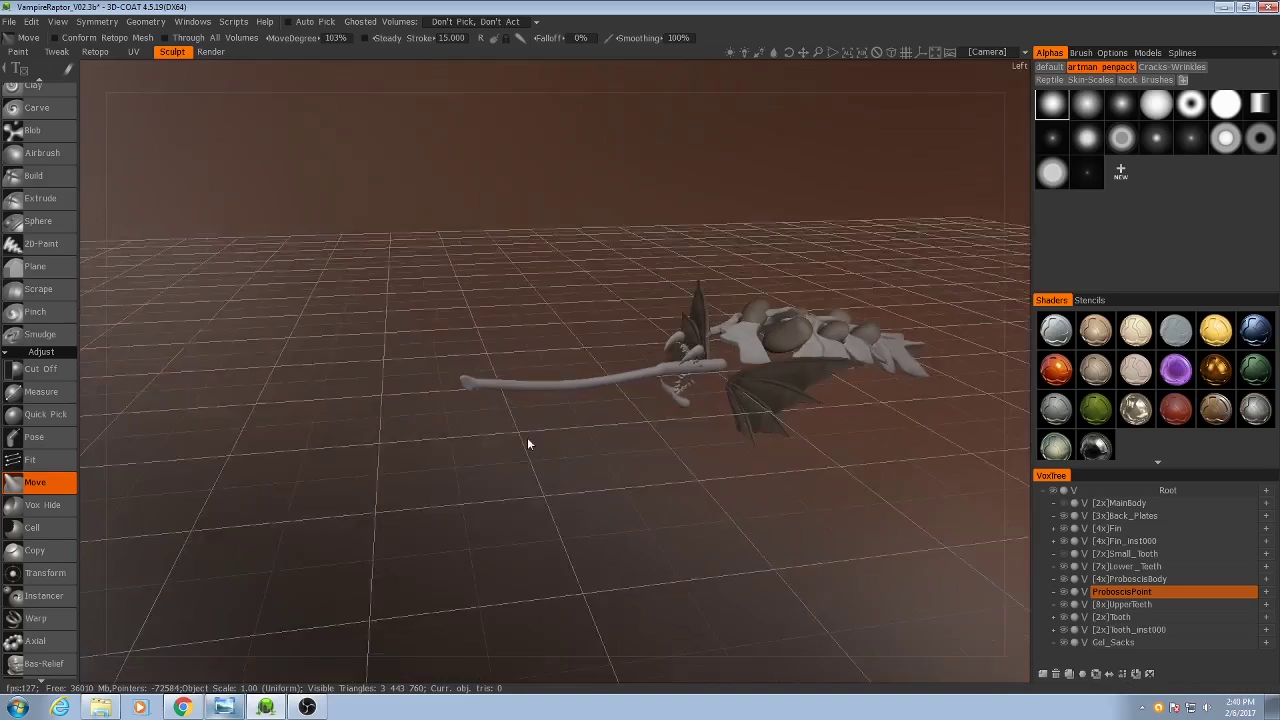
pyautogui.moveTo(526, 440); pyautogui.dragTo(427, 434, button='right')
pyautogui.moveTo(427, 434); pyautogui.dragTo(535, 466)
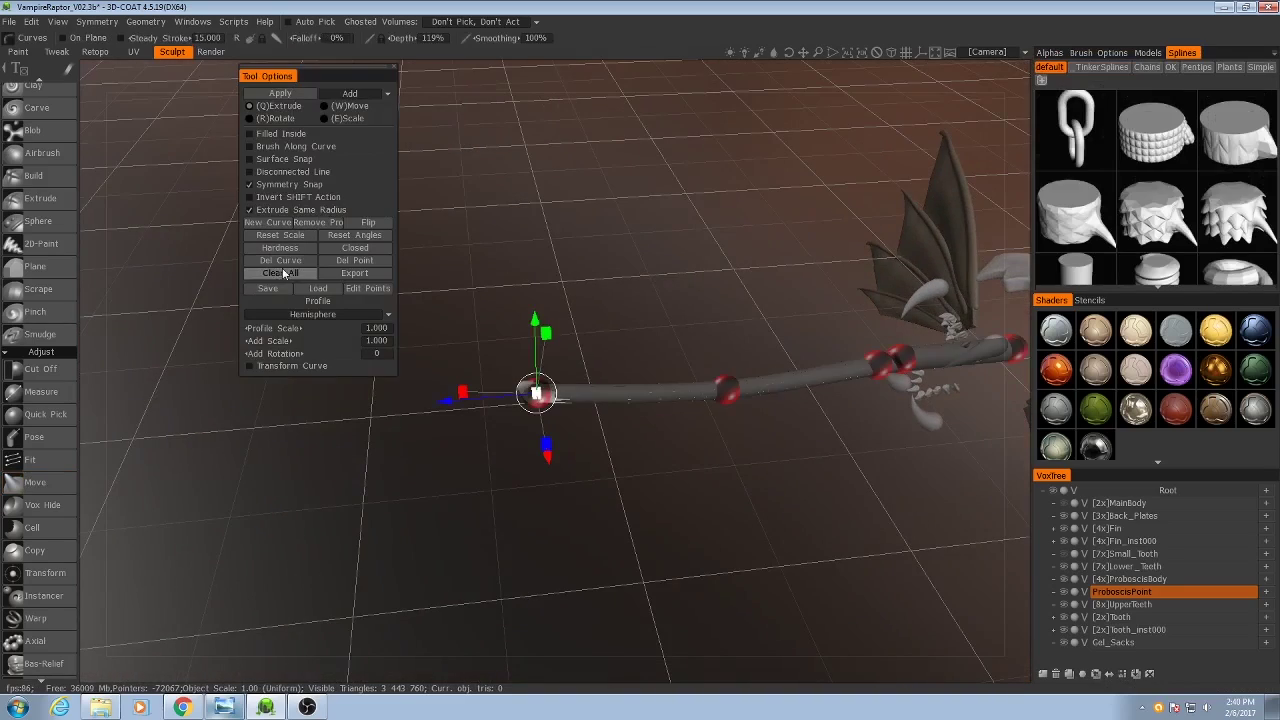
pyautogui.moveTo(520, 440); pyautogui.dragTo(668, 388)
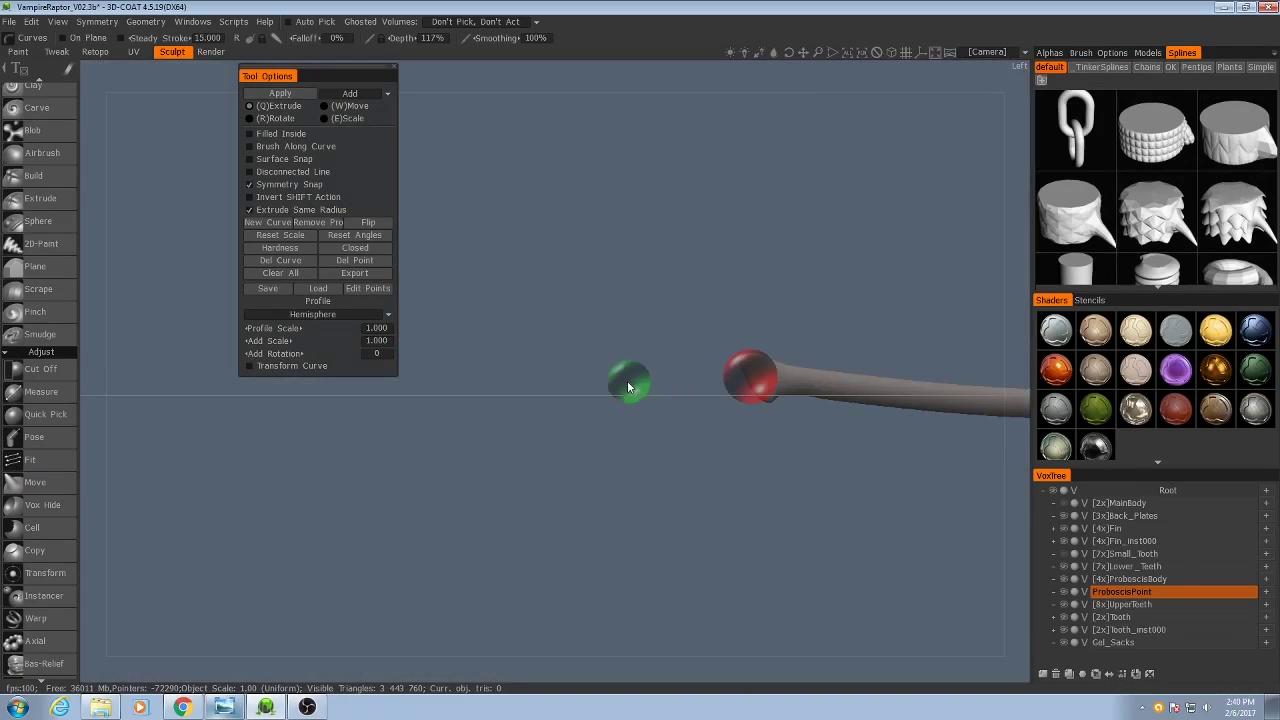
# Step: Extend the curve forward from the flared tip with two more points in a gentle downward arc, consulting the Reference_Comp.jpg image
pyautogui.click(224, 707)
pyautogui.click(224, 707)
pyautogui.click(224, 707)
pyautogui.moveTo(792, 96); pyautogui.dragTo(1007, 110)
pyautogui.click(224, 707)
pyautogui.click(577, 381)
pyautogui.click(413, 422)
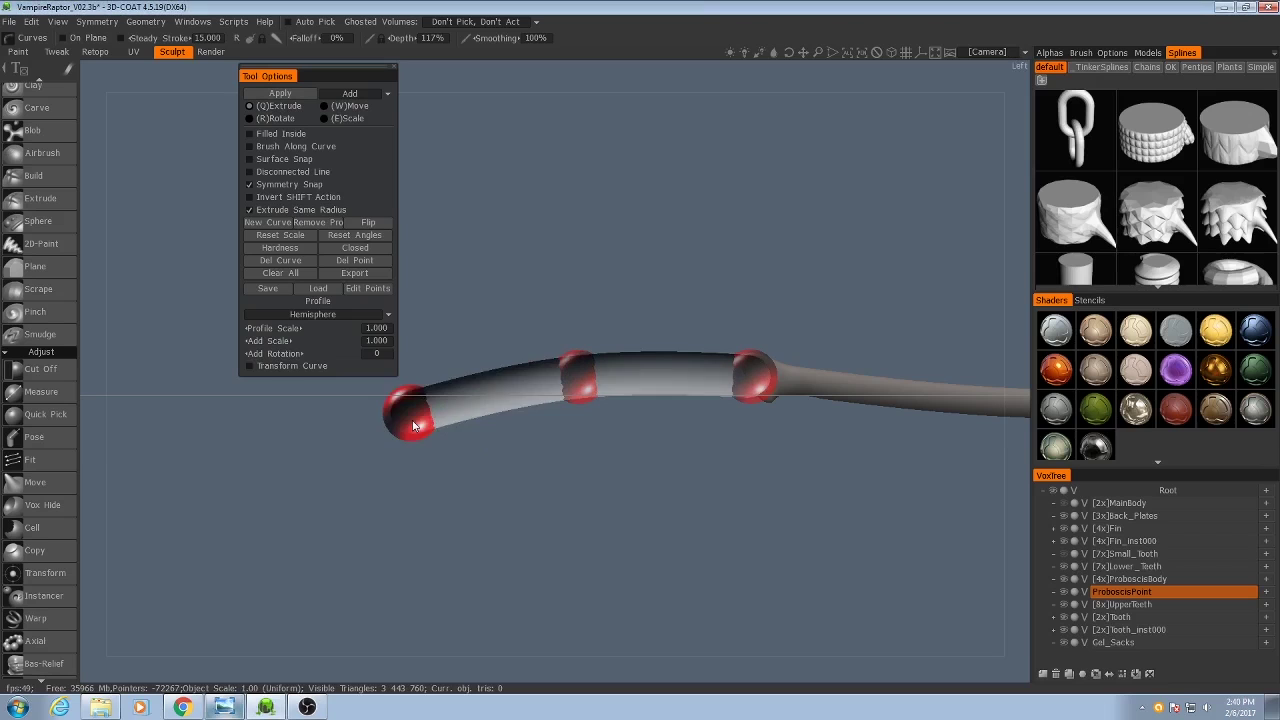
# Step: Taper the curve's front end to a sharp tip, shift the middle point back, and apply the curve to the ProboscisPoint volume
pyautogui.moveTo(413, 426); pyautogui.dragTo(412, 410)
pyautogui.moveTo(412, 410); pyautogui.dragTo(435, 389, button='right')
pyautogui.moveTo(570, 381); pyautogui.dragTo(631, 374)
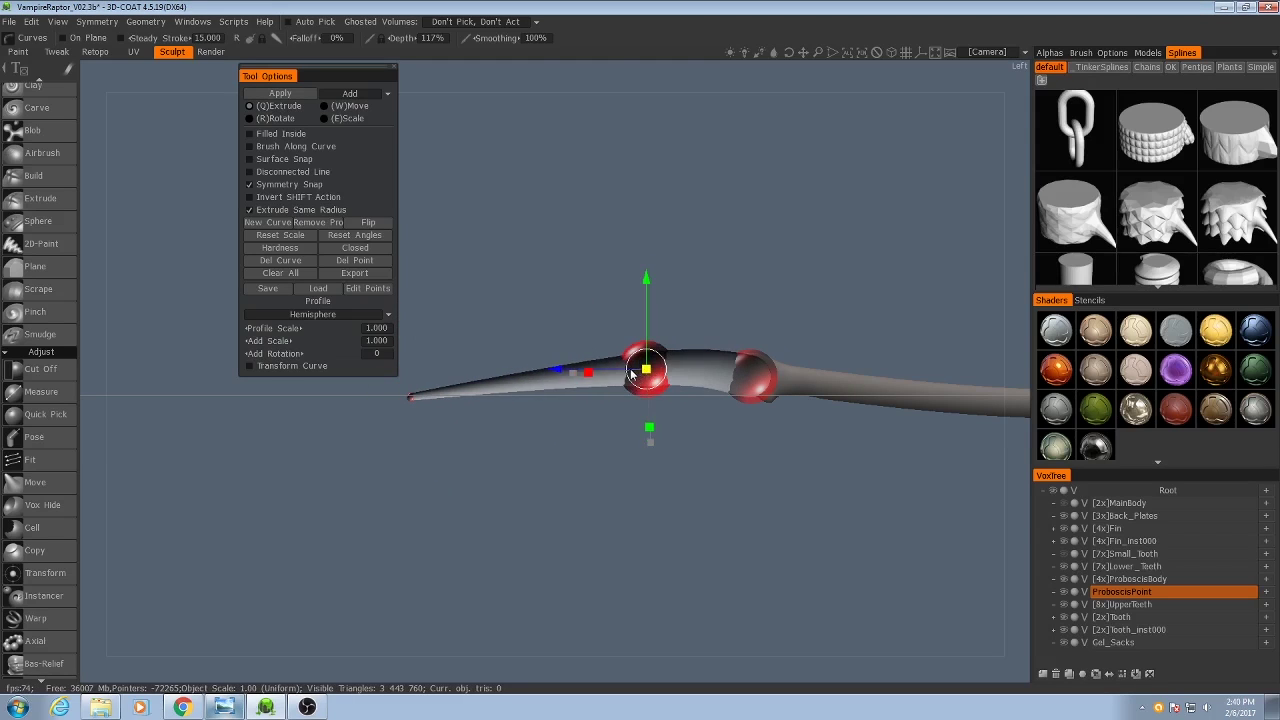
pyautogui.press('Return')
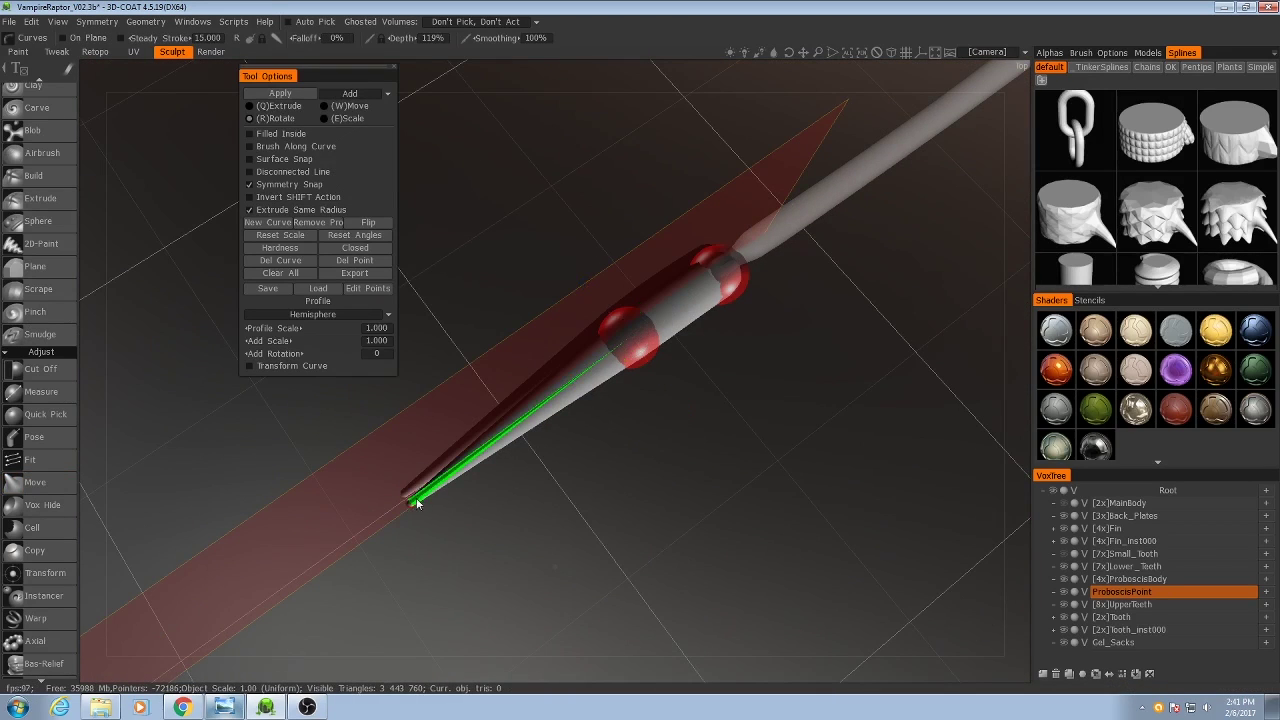
pyautogui.click(414, 500)
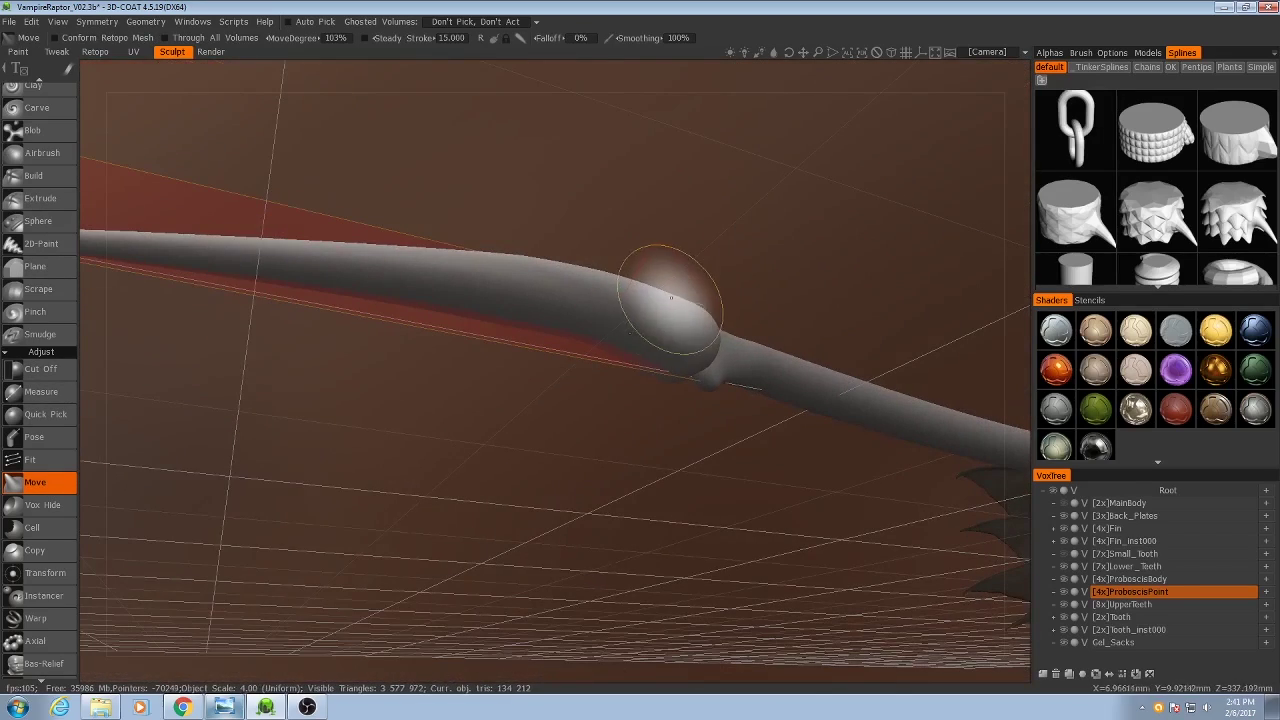
# Step: Reshape the rear end of the ProboscisPoint mesh where it meets the flare with the Move tool, comparing it with Reference_Comp.jpg
pyautogui.keyDown('alt'); pyautogui.moveTo(691, 340); pyautogui.dragTo(681, 252); pyautogui.keyUp('alt')
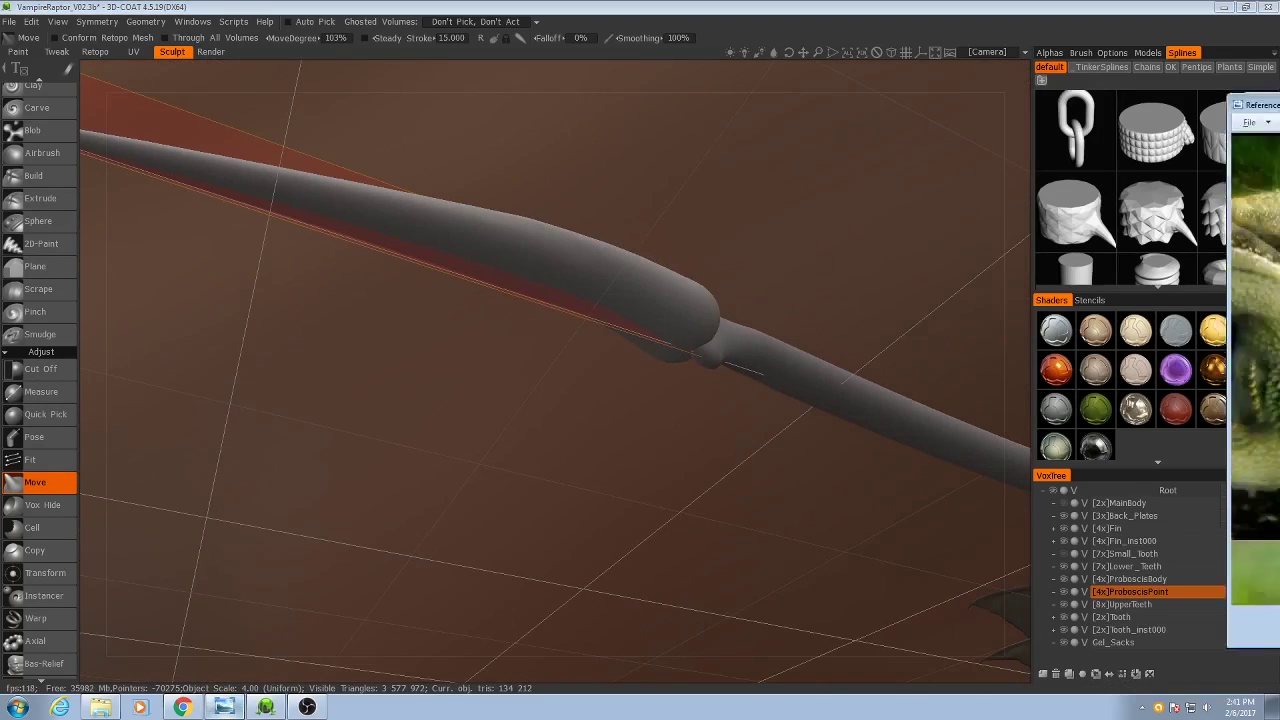
pyautogui.moveTo(1279, 101); pyautogui.dragTo(620, 101)
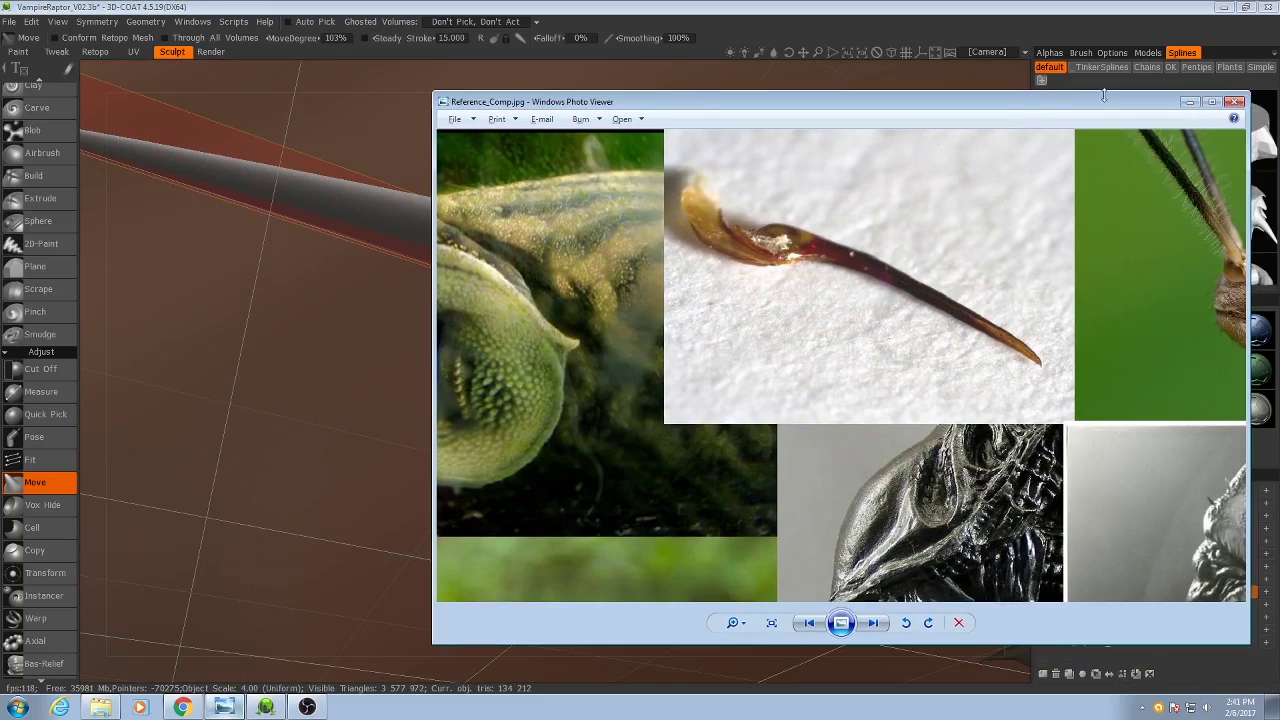
pyautogui.hotkey('alt', 'Tab')
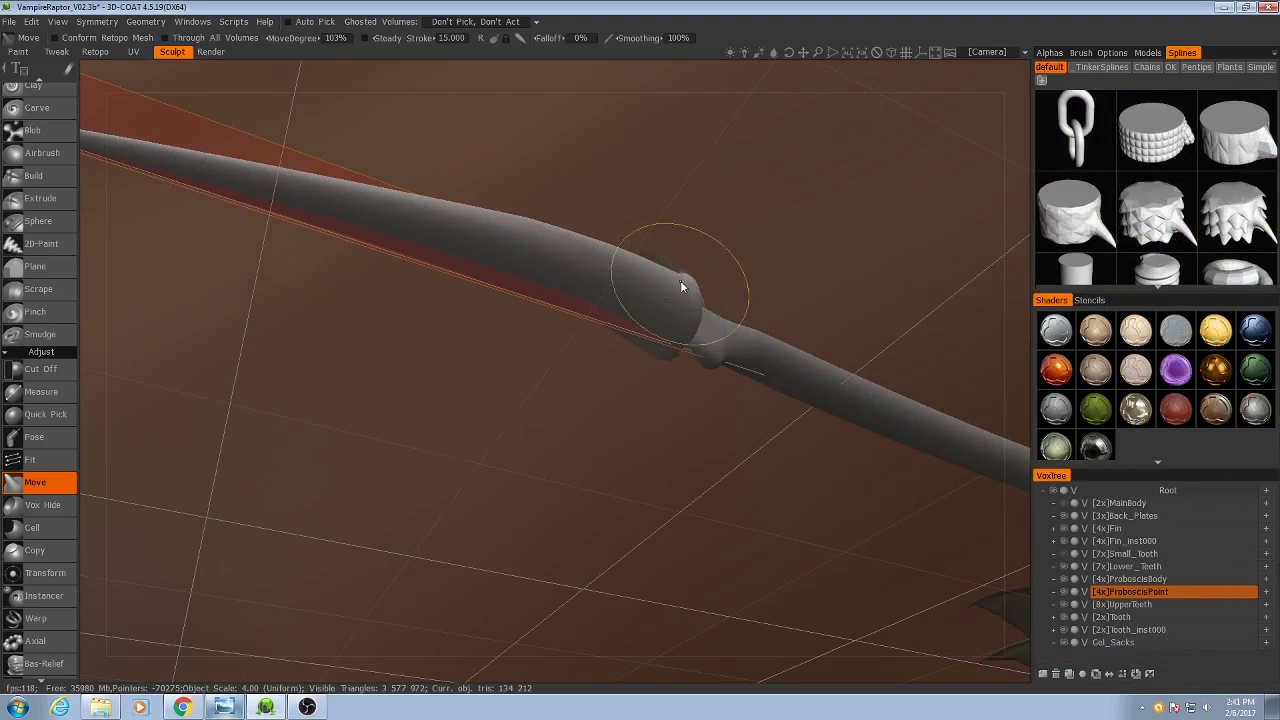
pyautogui.moveTo(677, 277); pyautogui.dragTo(660, 530)
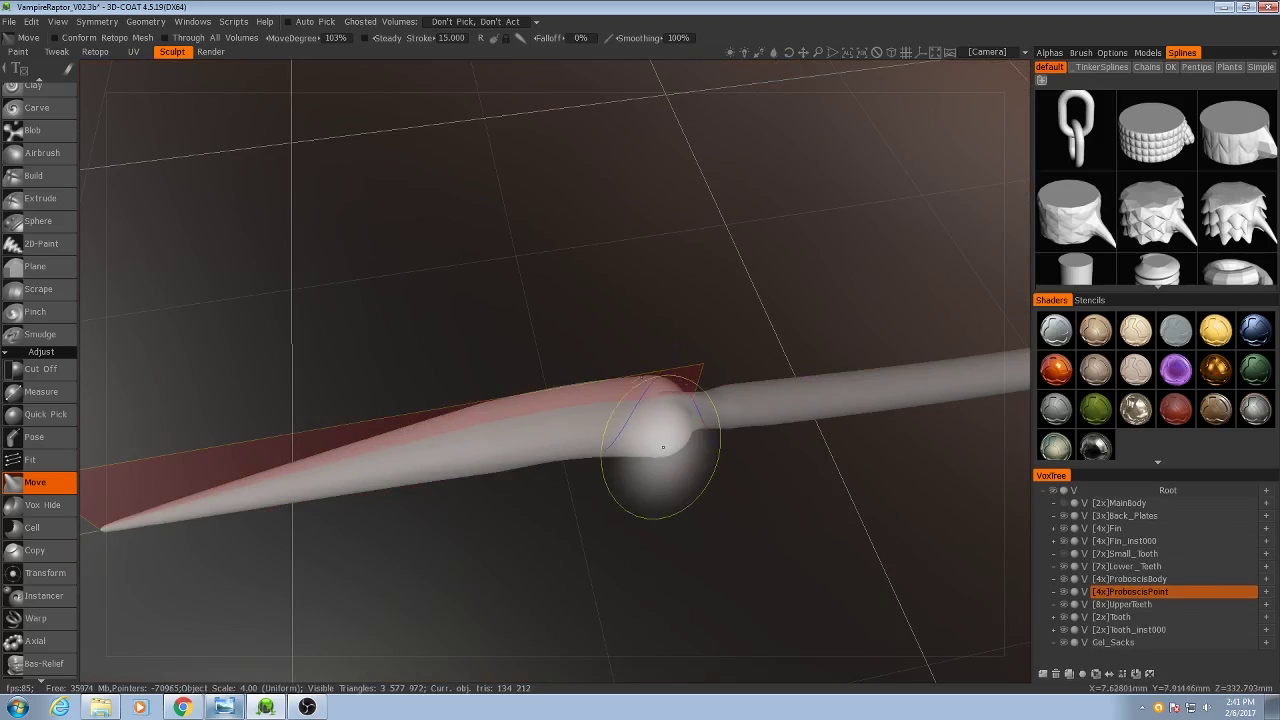
pyautogui.moveTo(662, 445); pyautogui.dragTo(641, 442)
pyautogui.moveTo(653, 486)
pyautogui.keyDown('alt'); pyautogui.mouseDown()
pyautogui.moveTo(646, 396)
pyautogui.moveTo(720, 367)
pyautogui.moveTo(624, 351)
pyautogui.moveTo(641, 347)
pyautogui.moveTo(640, 410)
pyautogui.mouseUp(); pyautogui.keyUp('alt')
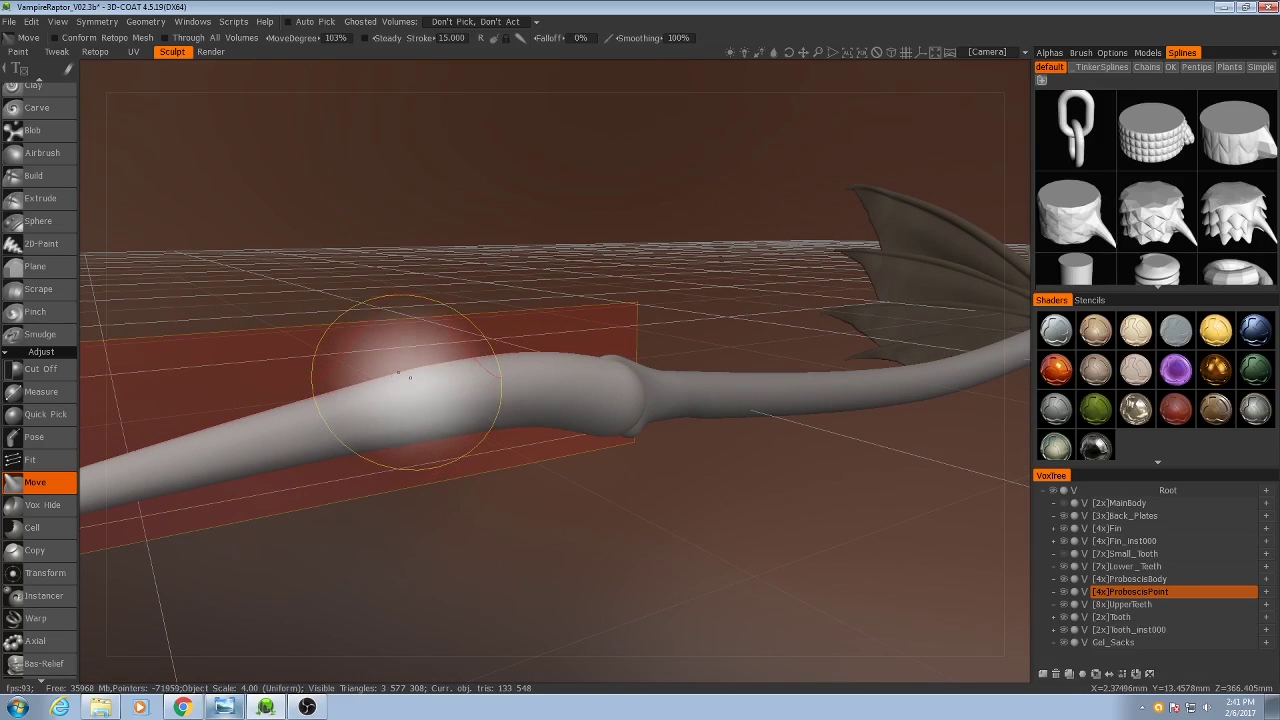
# Step: Try to pull the thick rear part of the proboscis point upward and outward with the Move tool, undoing the changes
pyautogui.moveTo(411, 377); pyautogui.dragTo(401, 332)
pyautogui.hotkey('ctrl', 'z')
pyautogui.moveTo(433, 377)
pyautogui.keyDown('alt'); pyautogui.mouseDown()
pyautogui.moveTo(425, 408)
pyautogui.moveTo(483, 415)
pyautogui.mouseUp(); pyautogui.keyUp('alt')
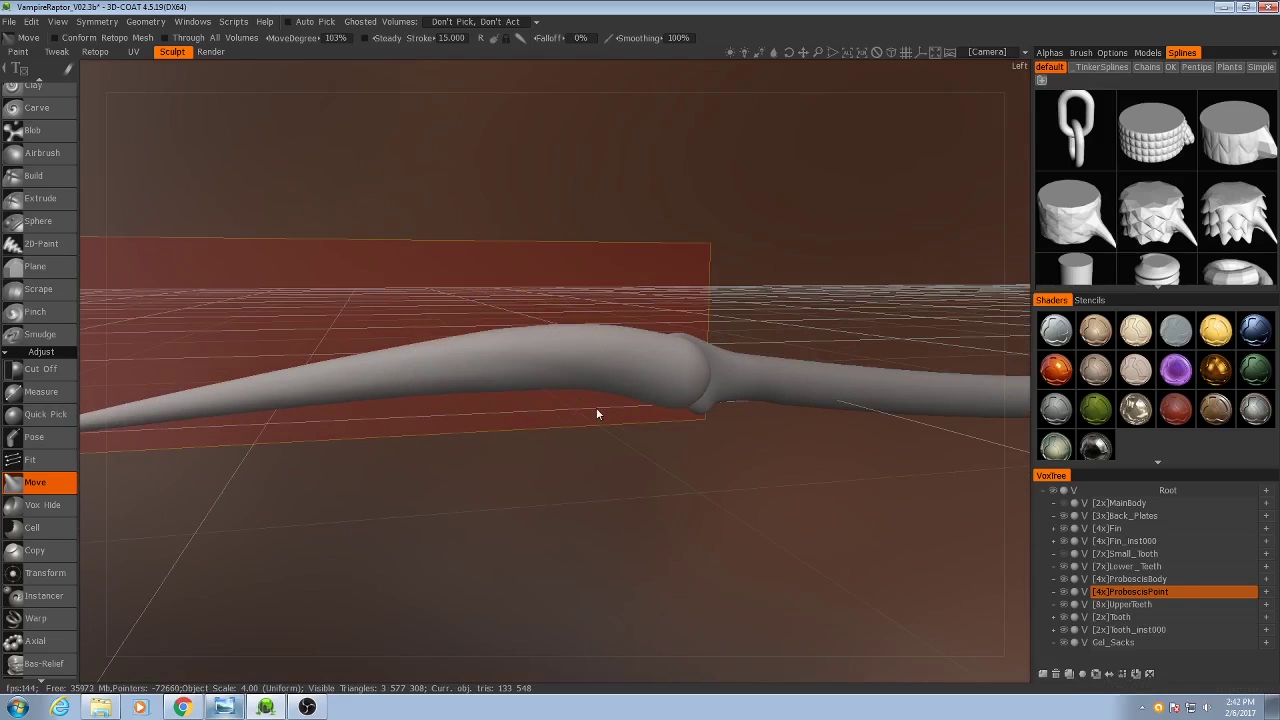
pyautogui.moveTo(596, 410)
pyautogui.mouseDown(button='middle')
pyautogui.moveTo(566, 438)
pyautogui.moveTo(649, 461)
pyautogui.moveTo(605, 452)
pyautogui.moveTo(551, 380)
pyautogui.mouseUp(button='middle')
pyautogui.moveTo(471, 343); pyautogui.dragTo(546, 391, button='middle')
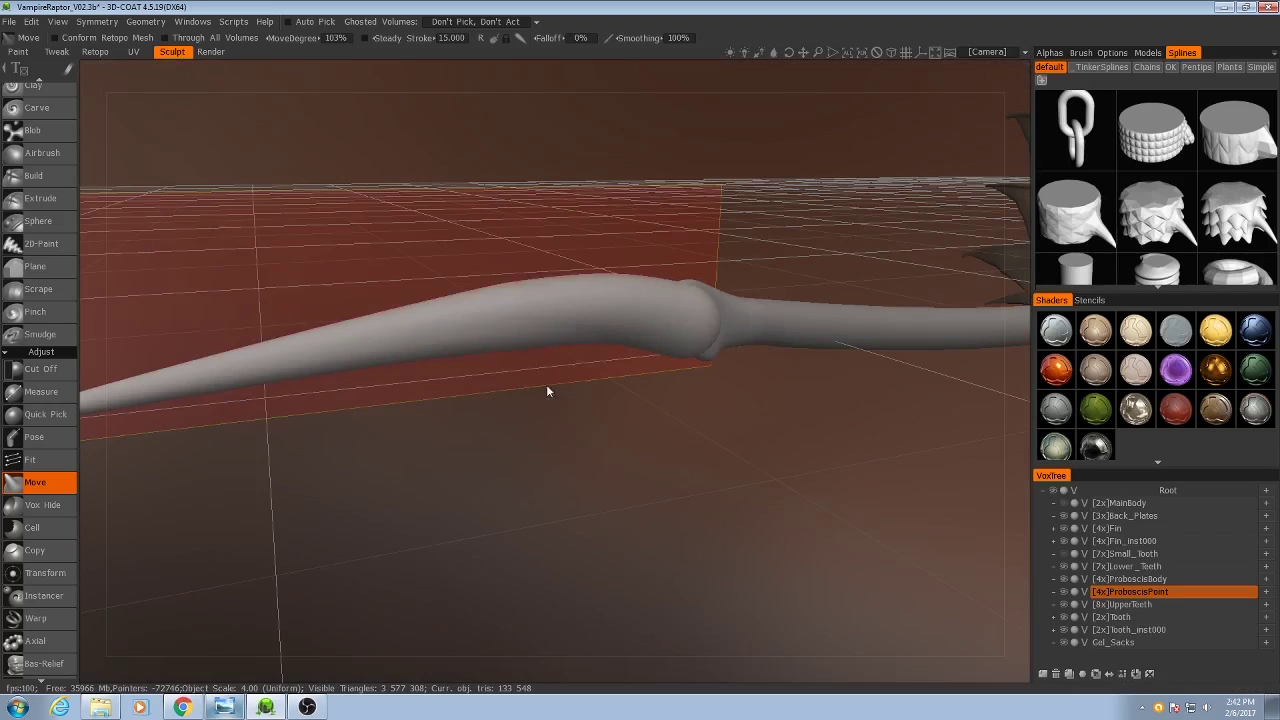
pyautogui.moveTo(541, 322)
pyautogui.mouseDown()
pyautogui.moveTo(517, 323)
pyautogui.moveTo(545, 308)
pyautogui.mouseUp()
pyautogui.moveTo(600, 410); pyautogui.dragTo(683, 403, button='middle')
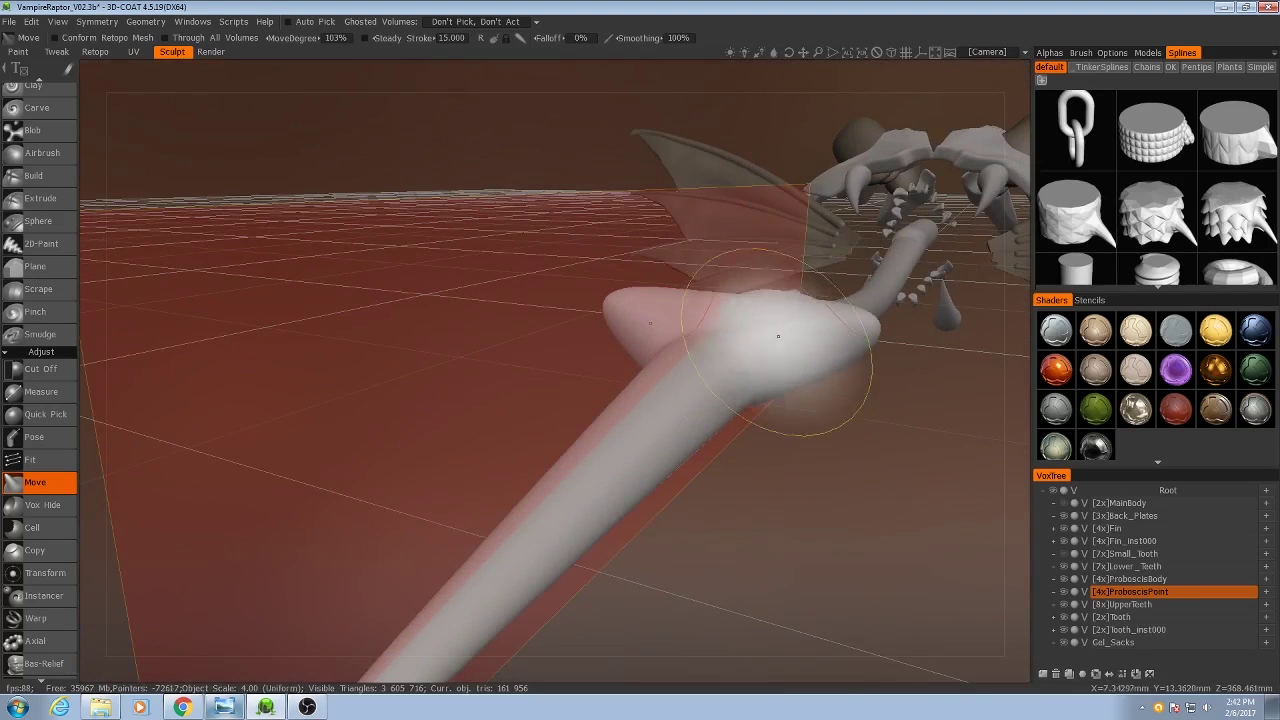
pyautogui.hotkey('ctrl', 'z')
# Step: Push the sides of the proboscis point's rear end inward with the Move tool to narrow it at the joint
pyautogui.moveTo(840, 360); pyautogui.dragTo(706, 484, button='middle')
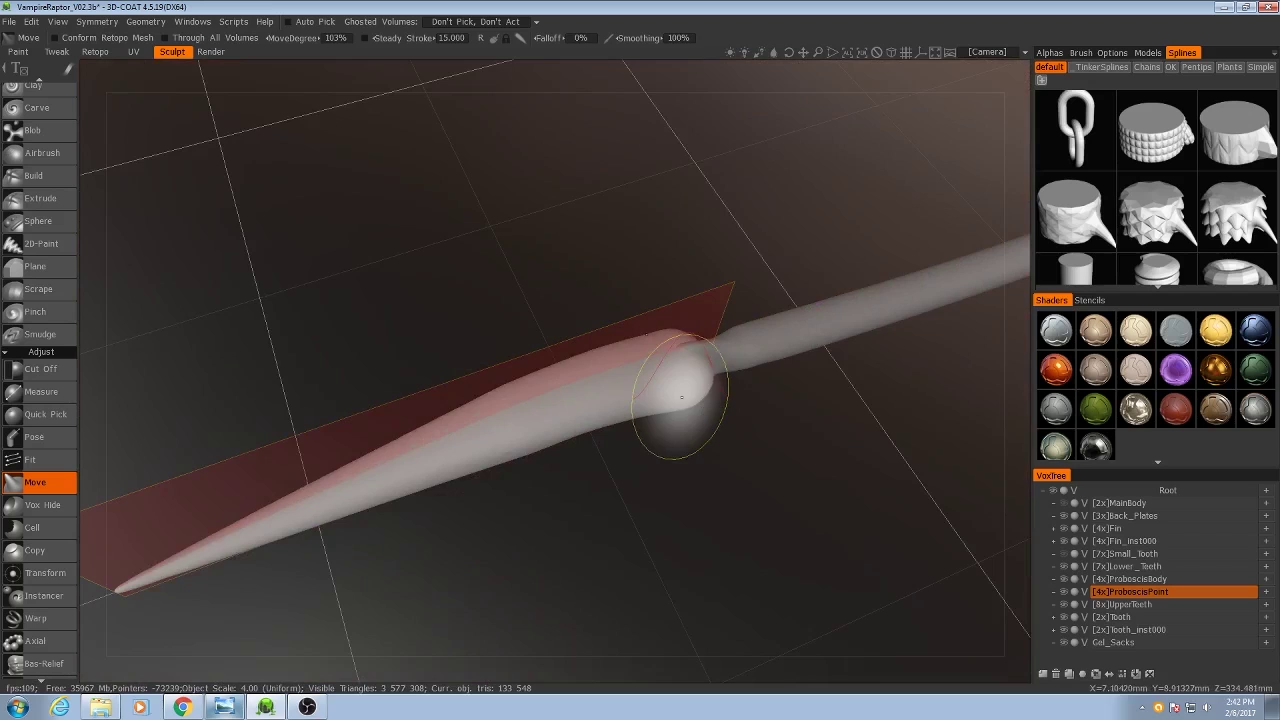
pyautogui.moveTo(745, 442)
pyautogui.mouseDown(button='middle')
pyautogui.moveTo(812, 301)
pyautogui.moveTo(720, 430)
pyautogui.moveTo(708, 470)
pyautogui.mouseUp(button='middle')
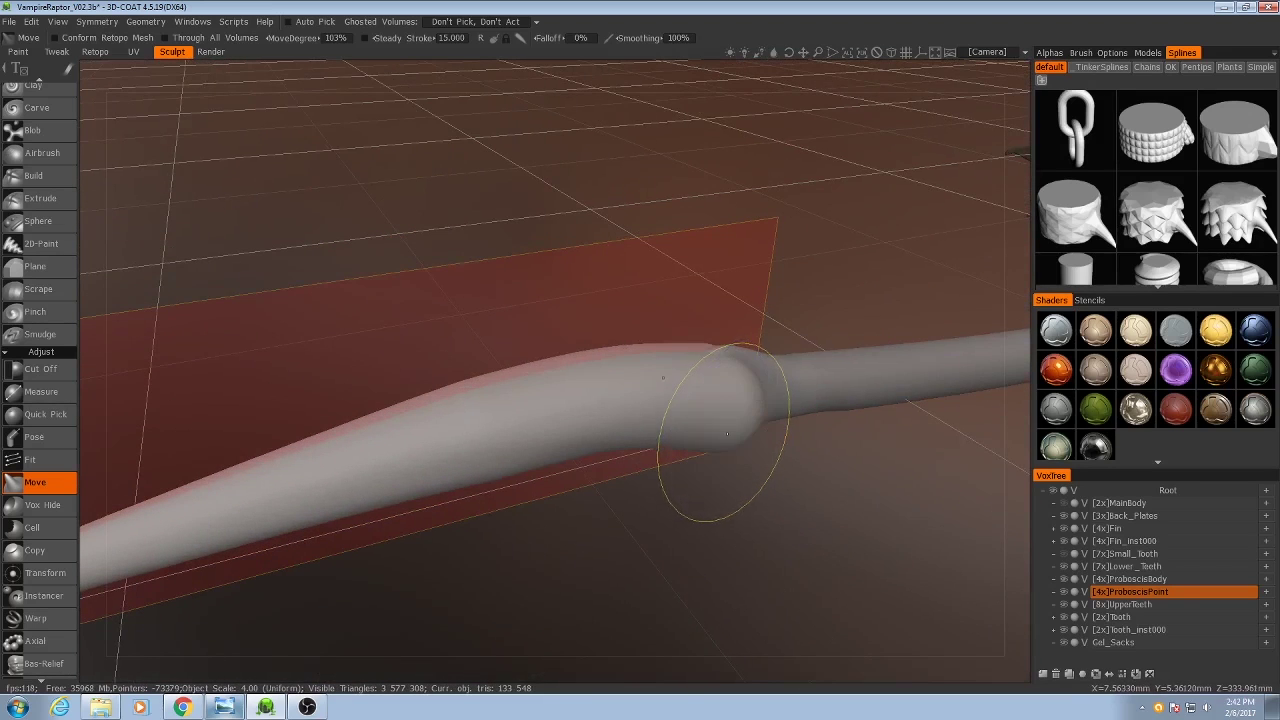
pyautogui.moveTo(711, 420); pyautogui.dragTo(688, 400)
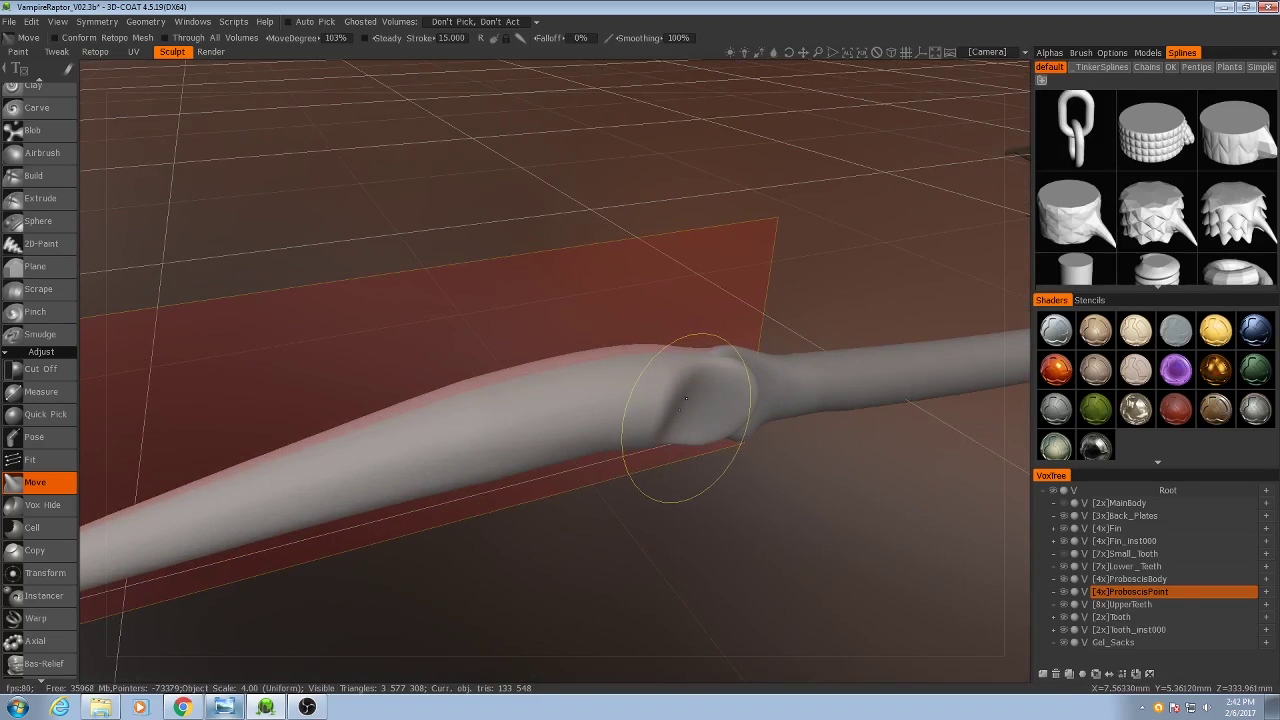
pyautogui.moveTo(687, 400); pyautogui.dragTo(585, 474, button='middle')
# Step: From the top view, use Cut Off to trim the bulging sides of the proboscis point along a line beside its centre
pyautogui.scroll(-5, 530, 479)
pyautogui.press('KP_7')
pyautogui.press('KP_5')
pyautogui.click(41, 369)
pyautogui.scroll(2, 486, 415)
pyautogui.click(353, 397)
pyautogui.click(397, 405)
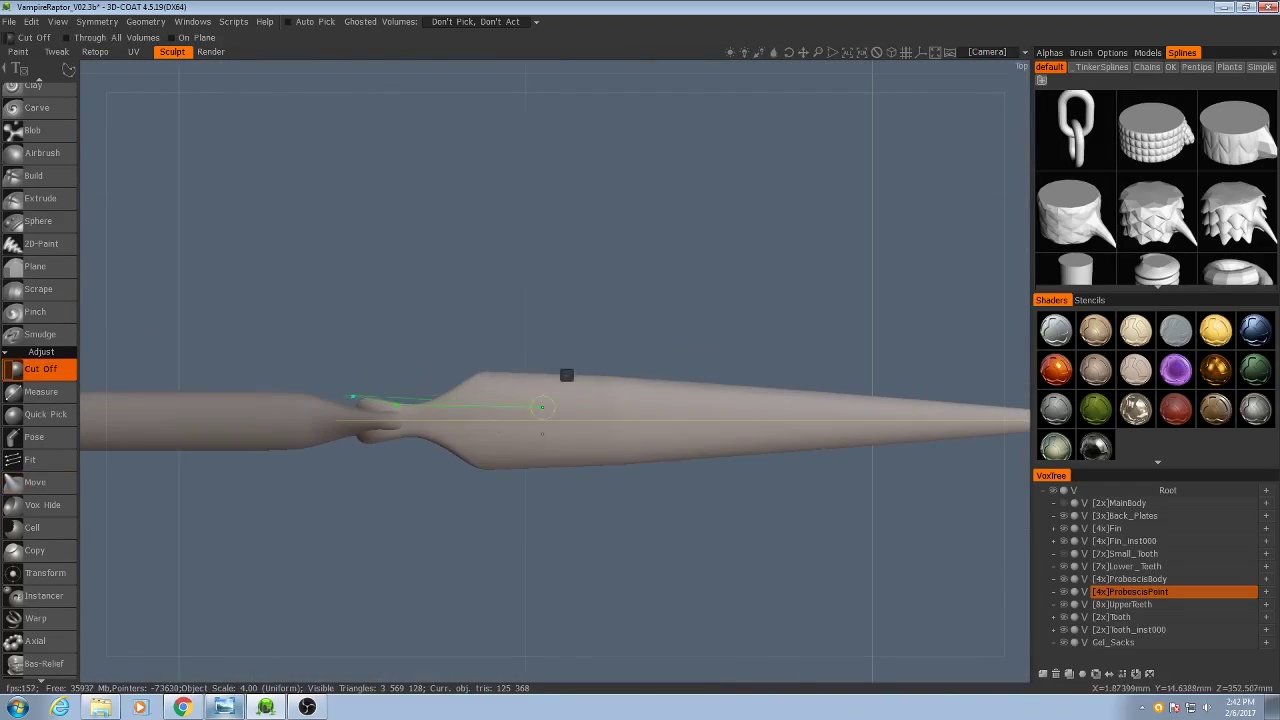
pyautogui.press('Return')
pyautogui.moveTo(594, 517); pyautogui.dragTo(300, 317, button='middle')
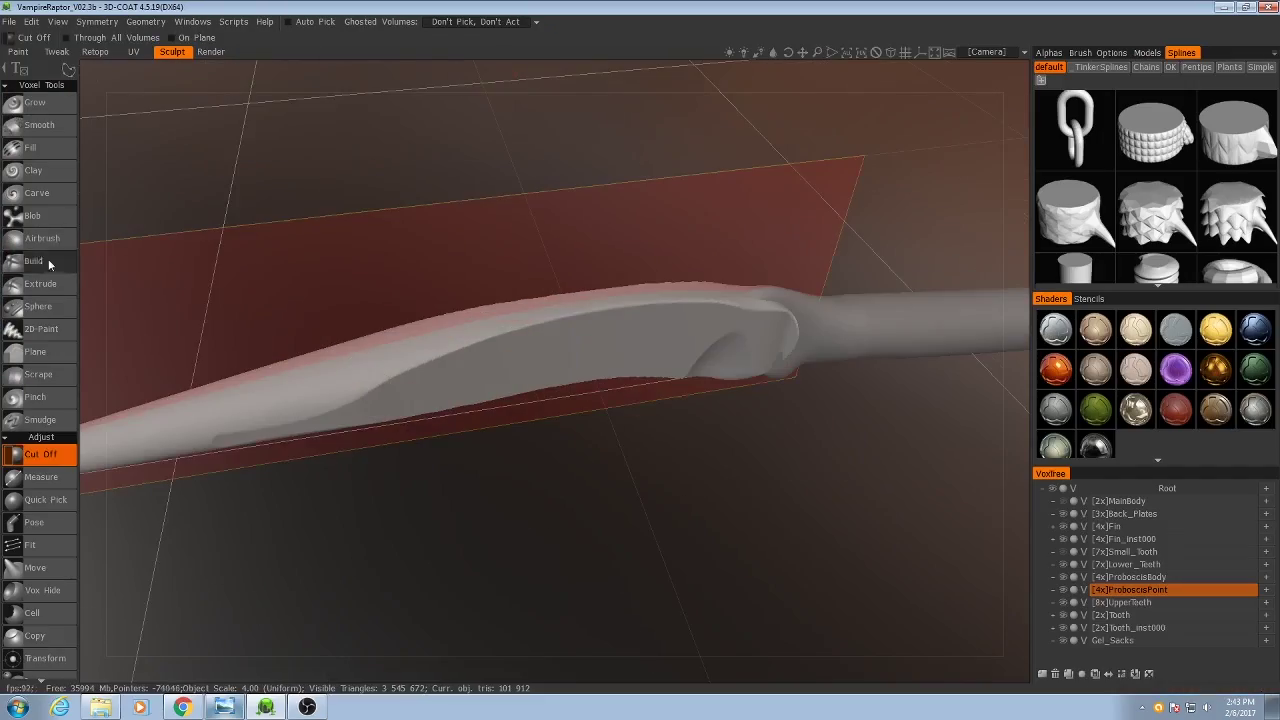
# Step: Build up and fill the hollow on the cut side of the proboscis point's rear end using the Build and Fill tools
pyautogui.click(40, 260)
pyautogui.keyDown('alt'); pyautogui.moveTo(412, 396); pyautogui.dragTo(566, 374); pyautogui.keyUp('alt')
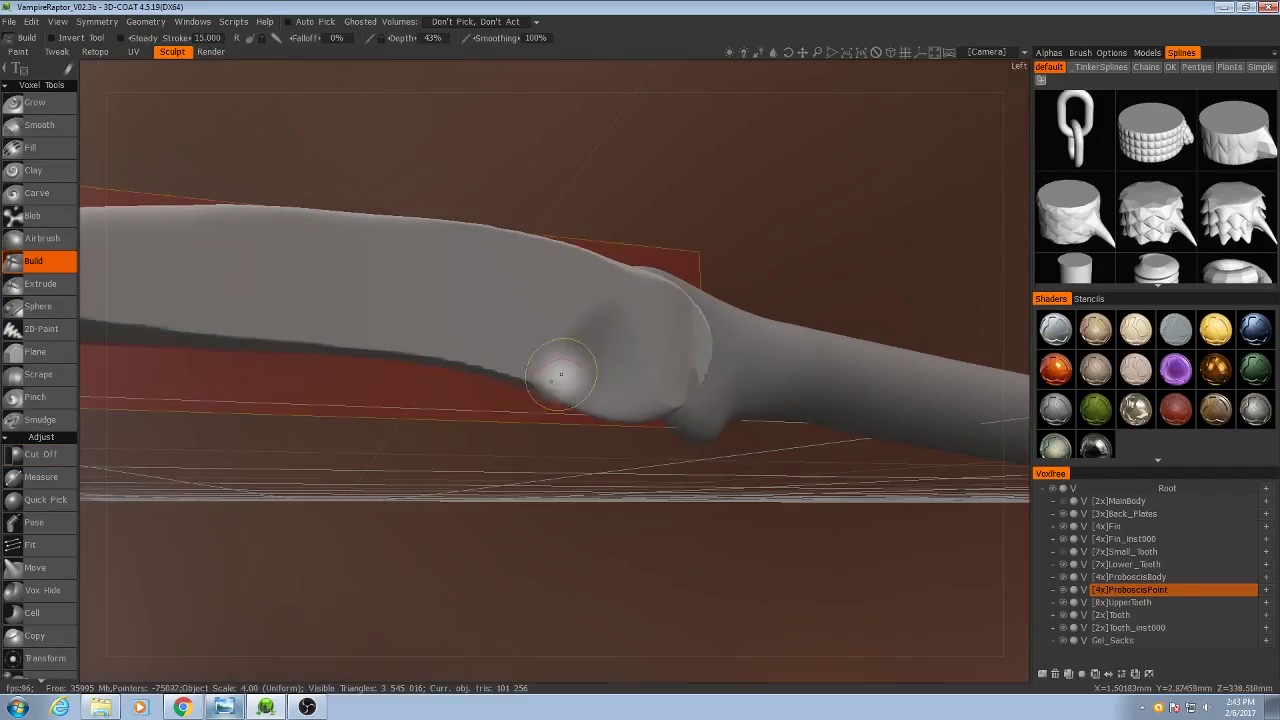
pyautogui.click(38, 148)
pyautogui.keyDown('alt'); pyautogui.moveTo(663, 366); pyautogui.dragTo(557, 382); pyautogui.keyUp('alt')
pyautogui.keyDown('alt'); pyautogui.moveTo(557, 382); pyautogui.dragTo(745, 432, button='middle'); pyautogui.keyUp('alt')
pyautogui.keyDown('alt'); pyautogui.moveTo(529, 363); pyautogui.dragTo(592, 362); pyautogui.keyUp('alt')
# Step: Add material along the length of the proboscis point, including its underside and thin front part, with the Build tool
pyautogui.click(36, 261)
pyautogui.moveTo(655, 505); pyautogui.dragTo(450, 480)
pyautogui.moveTo(190, 404); pyautogui.dragTo(480, 452)
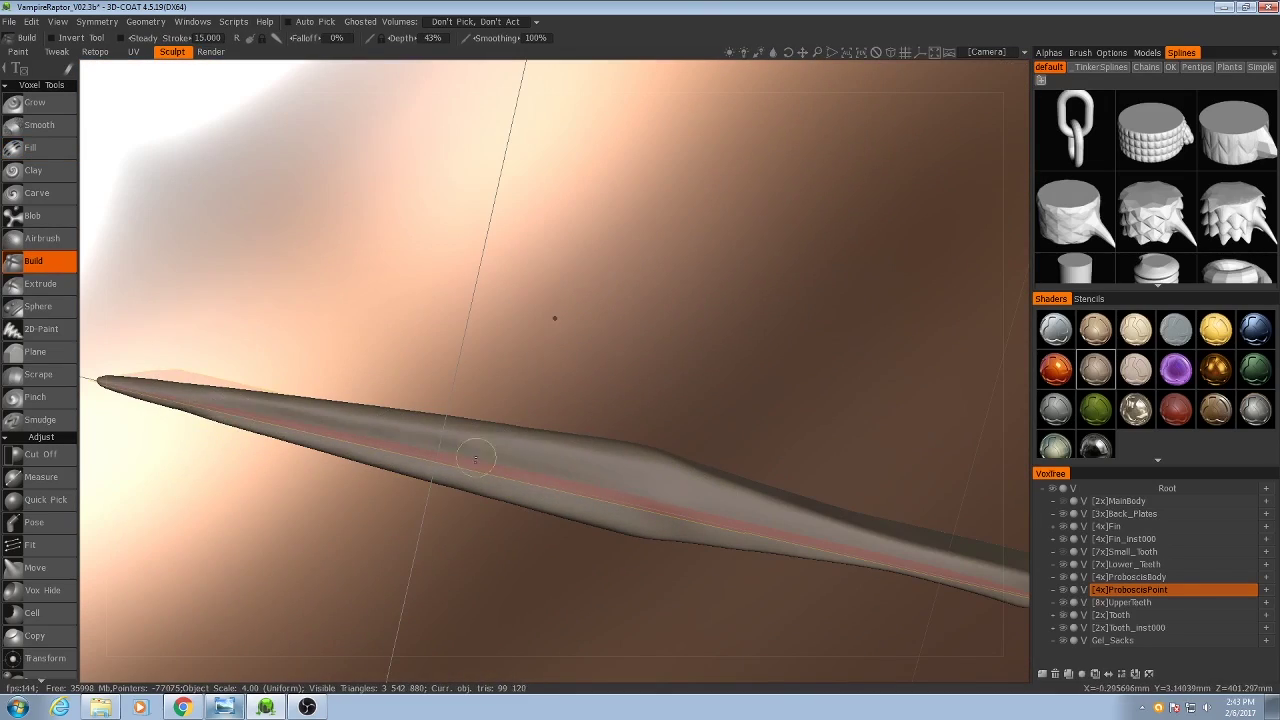
pyautogui.keyDown('alt'); pyautogui.moveTo(566, 475); pyautogui.dragTo(471, 485); pyautogui.keyUp('alt')
pyautogui.keyDown('alt'); pyautogui.moveTo(471, 485); pyautogui.dragTo(373, 460, button='right'); pyautogui.keyUp('alt')
pyautogui.moveTo(373, 460)
pyautogui.keyDown('alt'); pyautogui.mouseDown(button='middle')
pyautogui.moveTo(663, 380)
pyautogui.moveTo(606, 405)
pyautogui.mouseUp(button='middle'); pyautogui.keyUp('alt')
pyautogui.moveTo(607, 406)
pyautogui.mouseDown()
pyautogui.moveTo(610, 317)
pyautogui.moveTo(630, 297)
pyautogui.moveTo(514, 396)
pyautogui.mouseUp()
# Step: With the Move tool, pull the proboscis point's rear end into a slanted edge that follows the proboscis's flare
pyautogui.moveTo(522, 350)
pyautogui.keyDown('alt'); pyautogui.mouseDown()
pyautogui.moveTo(501, 439)
pyautogui.moveTo(630, 450)
pyautogui.mouseUp(); pyautogui.keyUp('alt')
pyautogui.keyDown('alt'); pyautogui.moveTo(630, 450); pyautogui.dragTo(638, 483, button='right'); pyautogui.keyUp('alt')
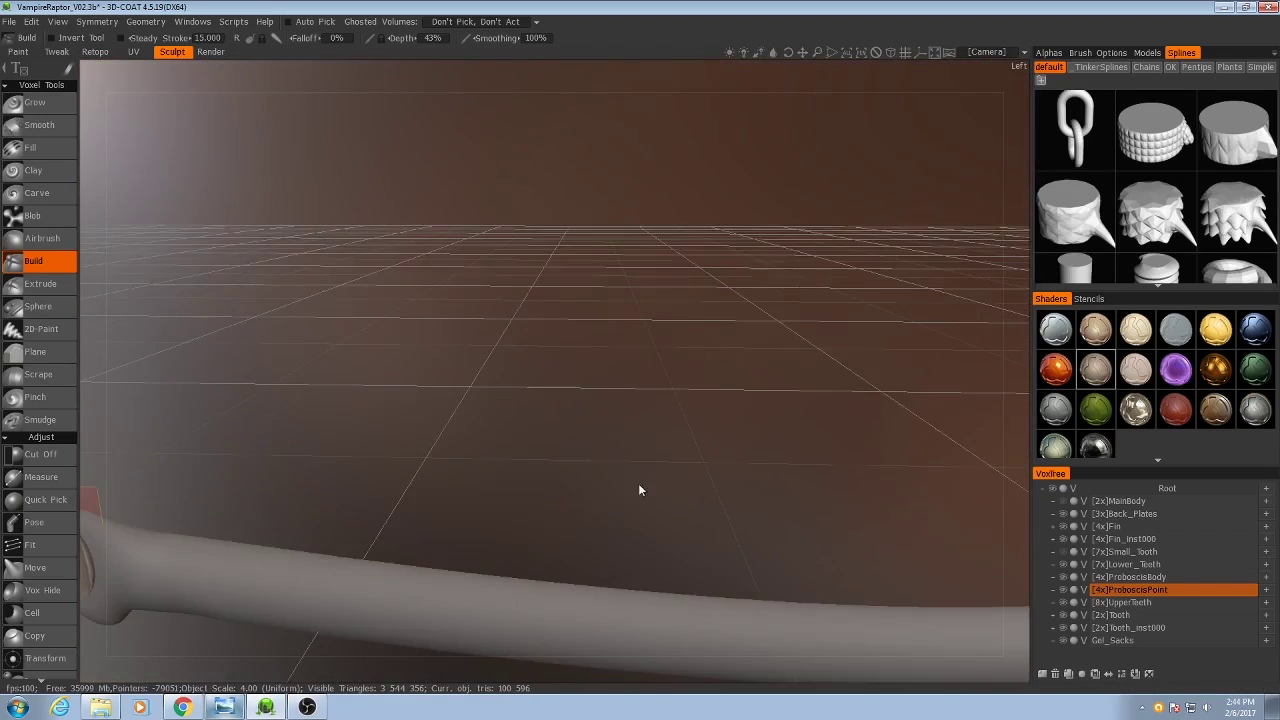
pyautogui.keyDown('alt'); pyautogui.moveTo(638, 483); pyautogui.dragTo(740, 396, button='middle'); pyautogui.keyUp('alt')
pyautogui.keyDown('alt'); pyautogui.moveTo(740, 396); pyautogui.dragTo(588, 410); pyautogui.keyUp('alt')
pyautogui.moveTo(587, 413); pyautogui.dragTo(500, 410, button='middle')
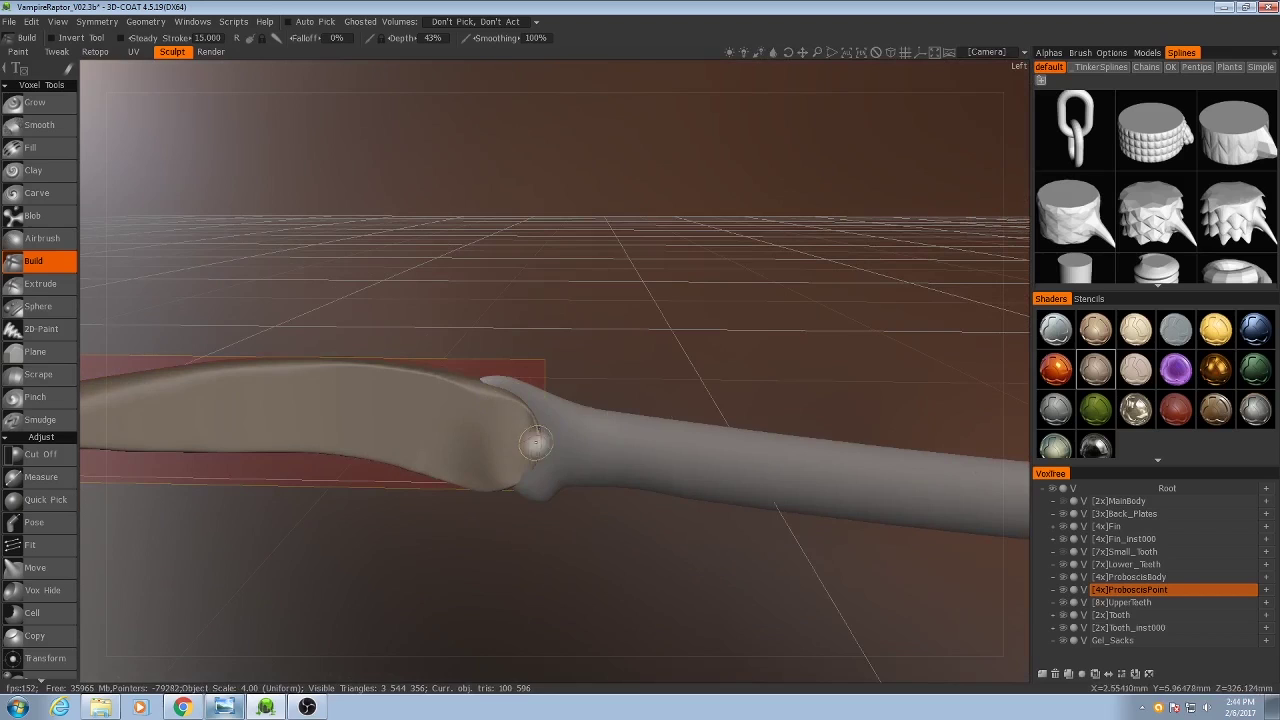
pyautogui.moveTo(569, 432)
pyautogui.mouseDown(button='middle')
pyautogui.moveTo(654, 357)
pyautogui.moveTo(563, 386)
pyautogui.mouseUp(button='middle')
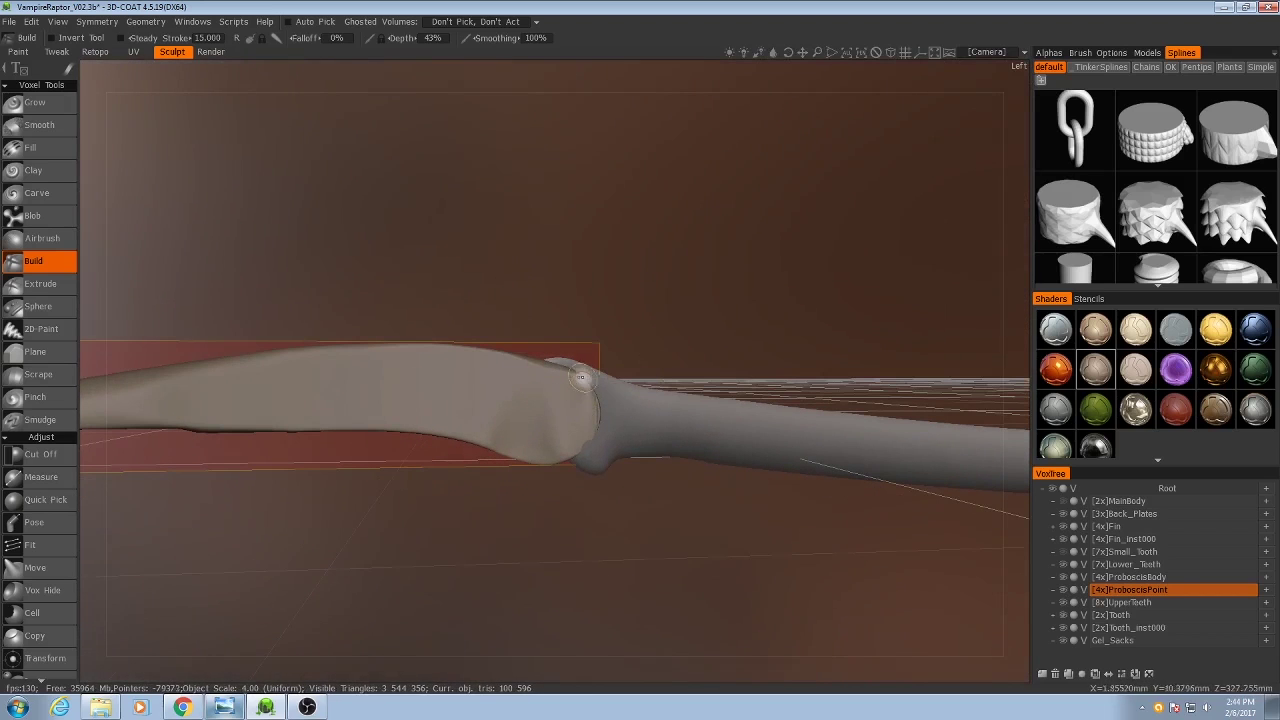
pyautogui.click(65, 570)
pyautogui.moveTo(566, 457)
pyautogui.keyDown('alt'); pyautogui.mouseDown()
pyautogui.moveTo(575, 400)
pyautogui.moveTo(590, 397)
pyautogui.moveTo(549, 403)
pyautogui.moveTo(549, 451)
pyautogui.moveTo(586, 463)
pyautogui.moveTo(545, 478)
pyautogui.moveTo(535, 380)
pyautogui.moveTo(522, 370)
pyautogui.moveTo(546, 402)
pyautogui.moveTo(525, 477)
pyautogui.moveTo(561, 399)
pyautogui.mouseUp(); pyautogui.keyUp('alt')
pyautogui.moveTo(532, 580)
pyautogui.keyDown('alt'); pyautogui.mouseDown()
pyautogui.moveTo(581, 354)
pyautogui.moveTo(530, 420)
pyautogui.mouseUp(); pyautogui.keyUp('alt')
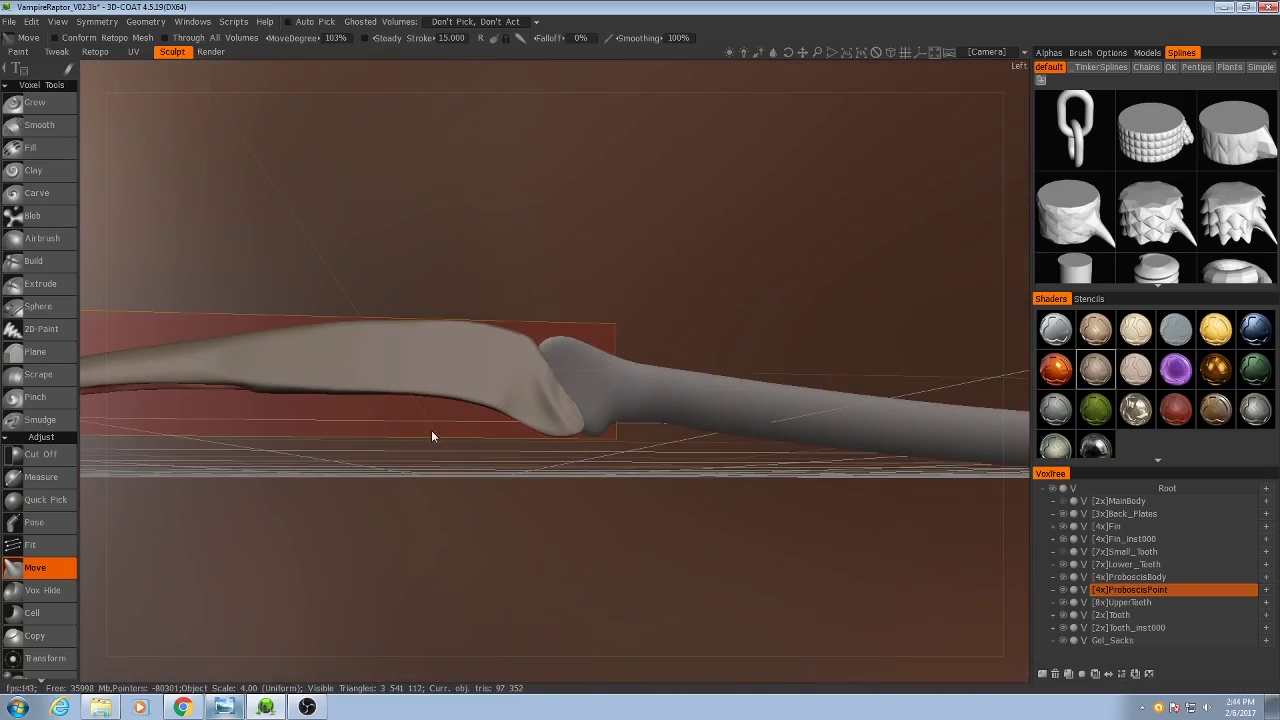
# Step: Refine the slanted rear contour of the proboscis point with small Move adjustments so it fits closely against the flare
pyautogui.moveTo(480, 427); pyautogui.dragTo(603, 530, button='right')
pyautogui.moveTo(603, 530)
pyautogui.keyDown('alt'); pyautogui.mouseDown()
pyautogui.moveTo(526, 484)
pyautogui.moveTo(530, 470)
pyautogui.mouseUp(); pyautogui.keyUp('alt')
pyautogui.keyDown('alt'); pyautogui.moveTo(530, 470); pyautogui.dragTo(564, 484, button='right'); pyautogui.keyUp('alt')
pyautogui.moveTo(611, 476)
pyautogui.keyDown('alt'); pyautogui.mouseDown(button='middle')
pyautogui.moveTo(568, 419)
pyautogui.moveTo(580, 402)
pyautogui.mouseUp(button='middle'); pyautogui.keyUp('alt')
pyautogui.moveTo(536, 427); pyautogui.dragTo(508, 428, button='right')
pyautogui.keyDown('alt'); pyautogui.moveTo(520, 440); pyautogui.dragTo(540, 457); pyautogui.keyUp('alt')
pyautogui.moveTo(540, 457)
pyautogui.keyDown('alt'); pyautogui.mouseDown(button='right')
pyautogui.moveTo(544, 446)
pyautogui.moveTo(500, 438)
pyautogui.mouseUp(button='right'); pyautogui.keyUp('alt')
pyautogui.moveTo(536, 465); pyautogui.dragTo(555, 460)
pyautogui.keyDown('alt'); pyautogui.moveTo(654, 460); pyautogui.dragTo(612, 462, button='right'); pyautogui.keyUp('alt')
pyautogui.keyDown('alt'); pyautogui.moveTo(612, 462); pyautogui.dragTo(634, 469); pyautogui.keyUp('alt')
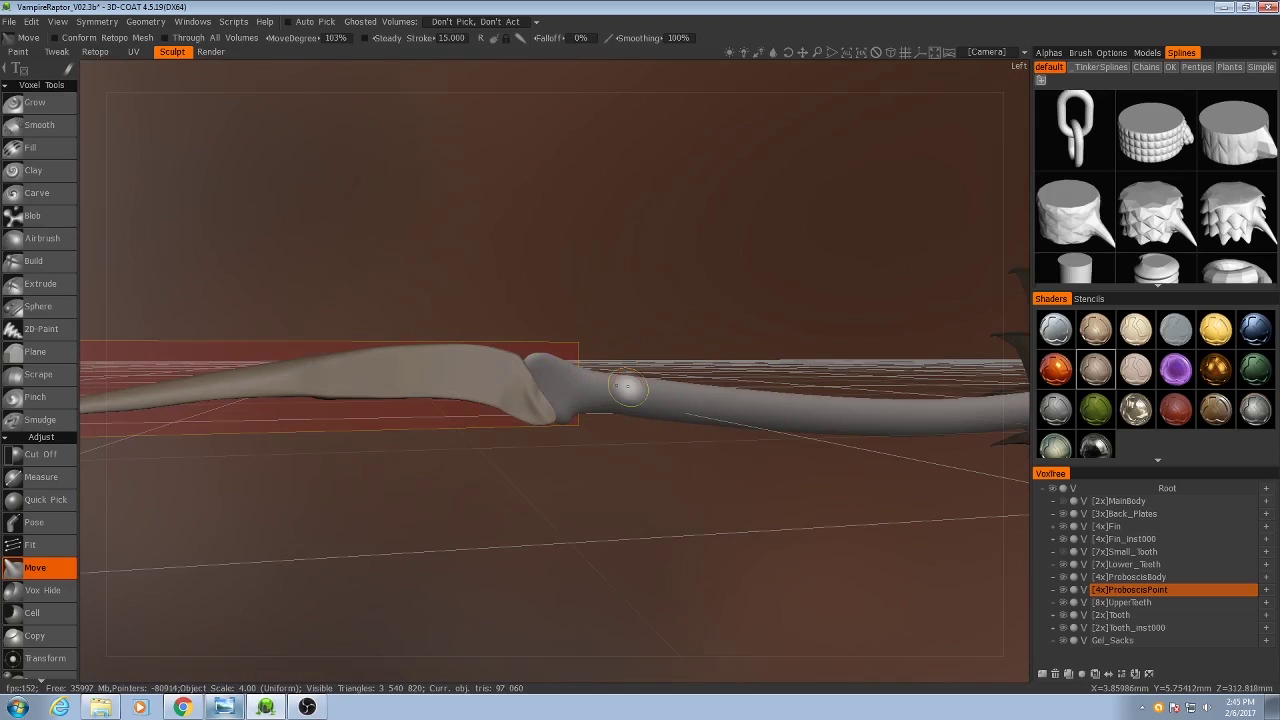
# Step: With Transform, move only the gizmo to the joint between the point and the proboscis, then turn Move Only Gizmo off
pyautogui.keyDown('alt'); pyautogui.moveTo(783, 311); pyautogui.dragTo(651, 400); pyautogui.keyUp('alt')
pyautogui.keyDown('alt'); pyautogui.moveTo(651, 400); pyautogui.dragTo(634, 444, button='right'); pyautogui.keyUp('alt')
pyautogui.keyDown('alt'); pyautogui.moveTo(634, 444); pyautogui.dragTo(594, 376); pyautogui.keyUp('alt')
pyautogui.press('t')
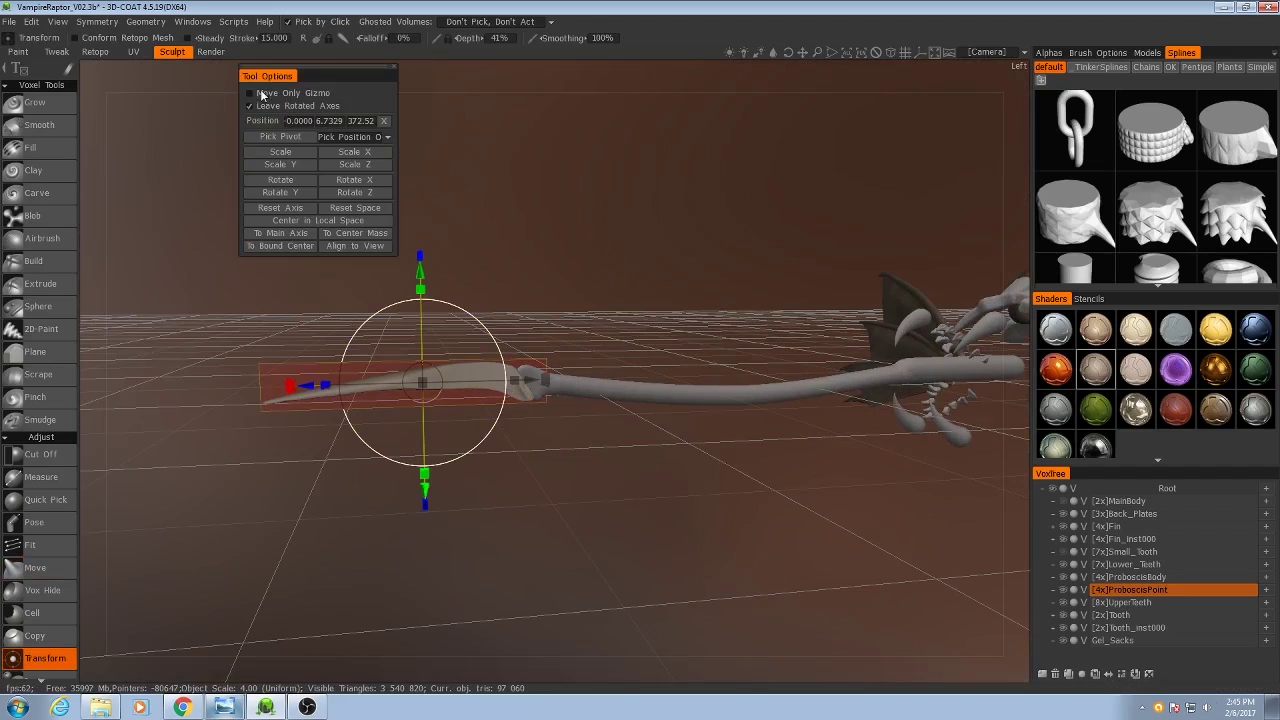
pyautogui.moveTo(523, 380); pyautogui.dragTo(629, 380)
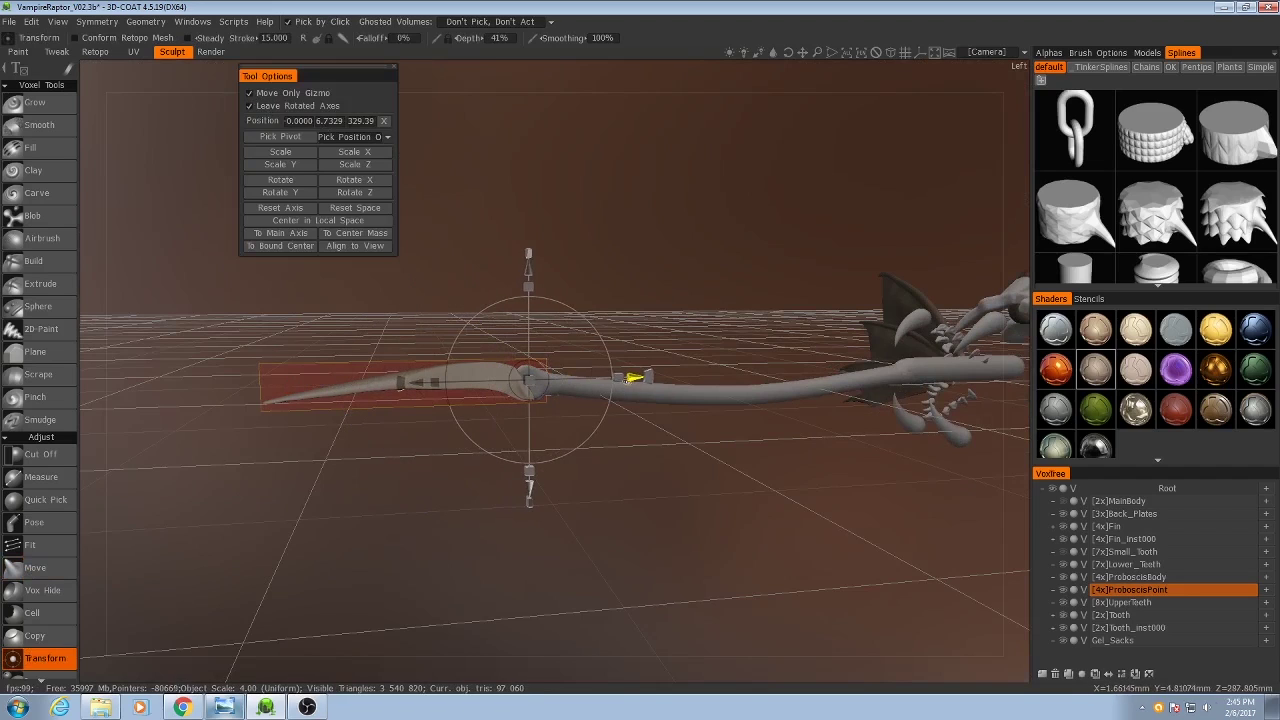
pyautogui.click(249, 93)
pyautogui.keyDown('alt'); pyautogui.moveTo(608, 352); pyautogui.dragTo(617, 294); pyautogui.keyUp('alt')
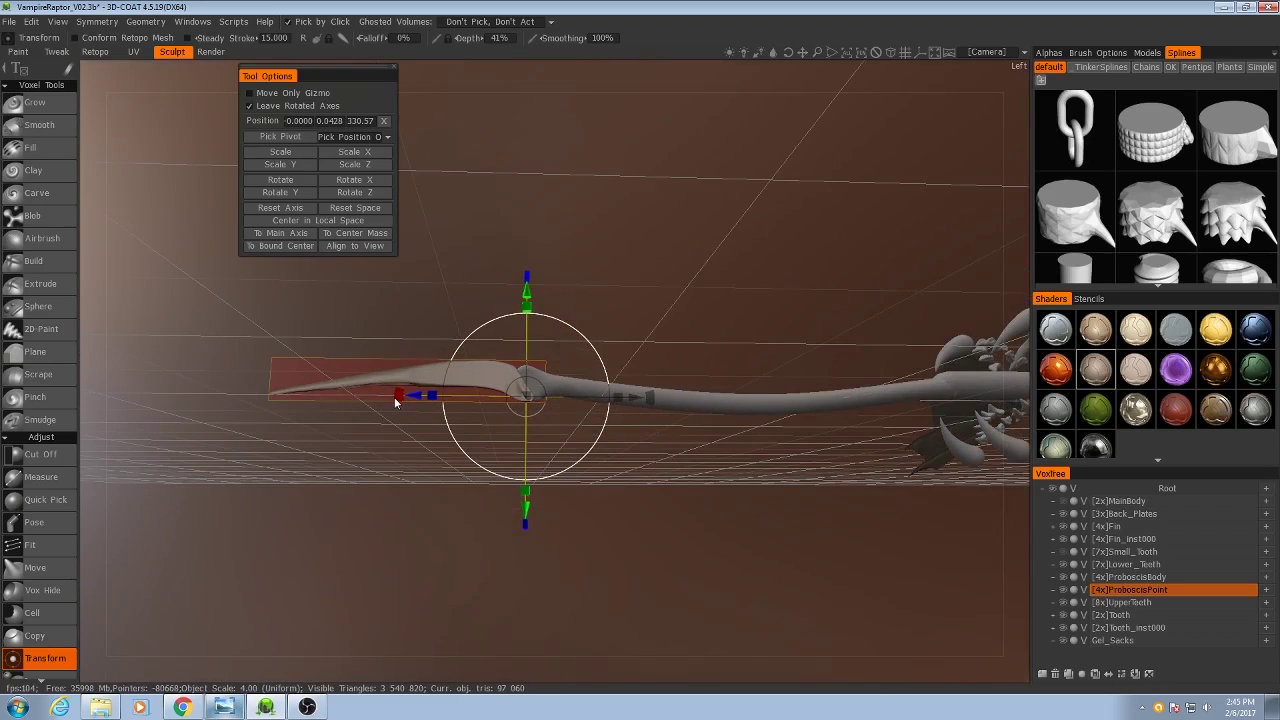
# Step: Rotate the proboscis point about its joint, folding it under the proboscis and bringing it back out to a downward-angled pose
pyautogui.moveTo(396, 401); pyautogui.dragTo(696, 408)
pyautogui.keyDown('alt'); pyautogui.moveTo(482, 496); pyautogui.dragTo(602, 539); pyautogui.keyUp('alt')
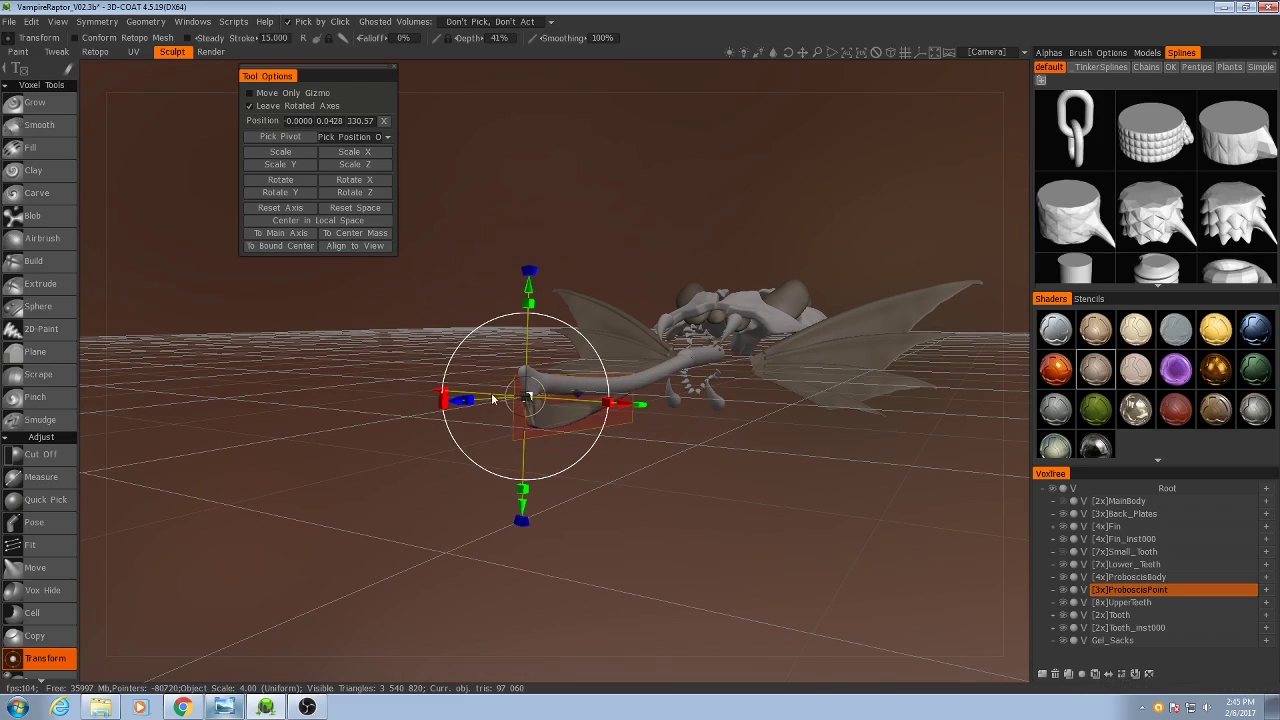
pyautogui.moveTo(441, 404); pyautogui.dragTo(400, 551)
pyautogui.moveTo(400, 551); pyautogui.dragTo(673, 543, button='right')
pyautogui.moveTo(673, 542); pyautogui.dragTo(440, 554)
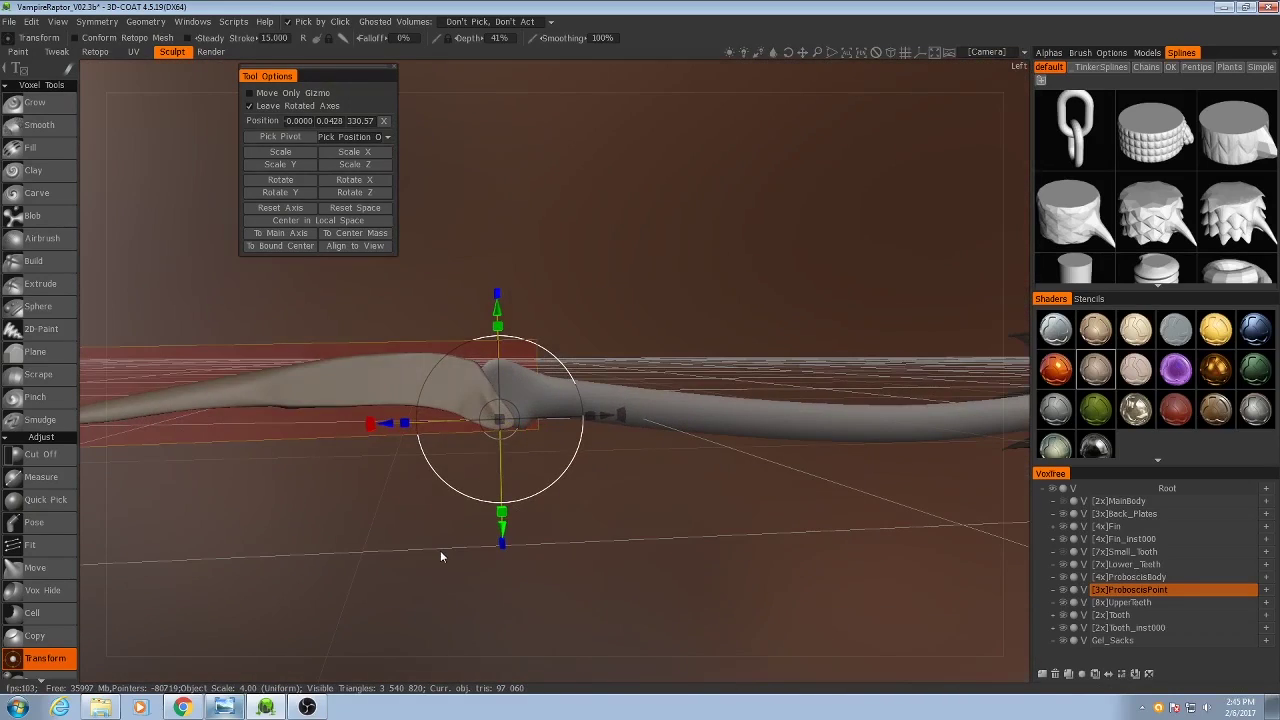
pyautogui.hotkey('ctrl', 'z')
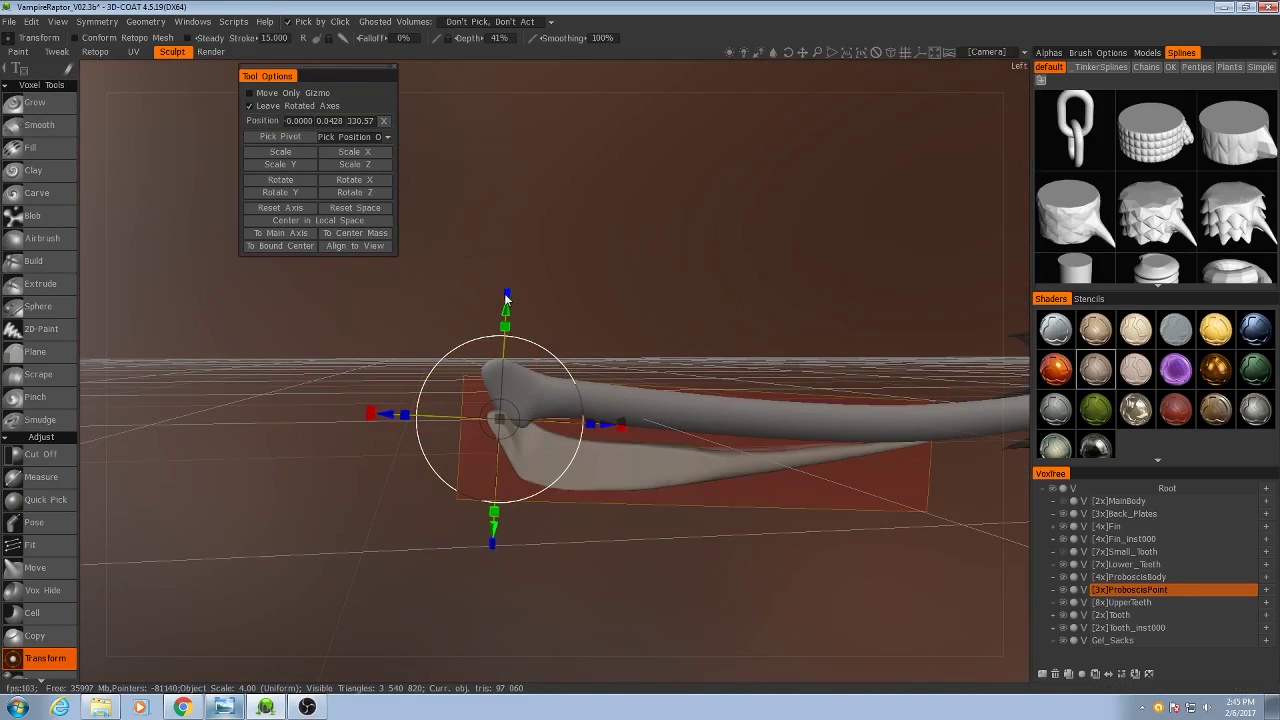
pyautogui.moveTo(622, 432); pyautogui.dragTo(417, 510)
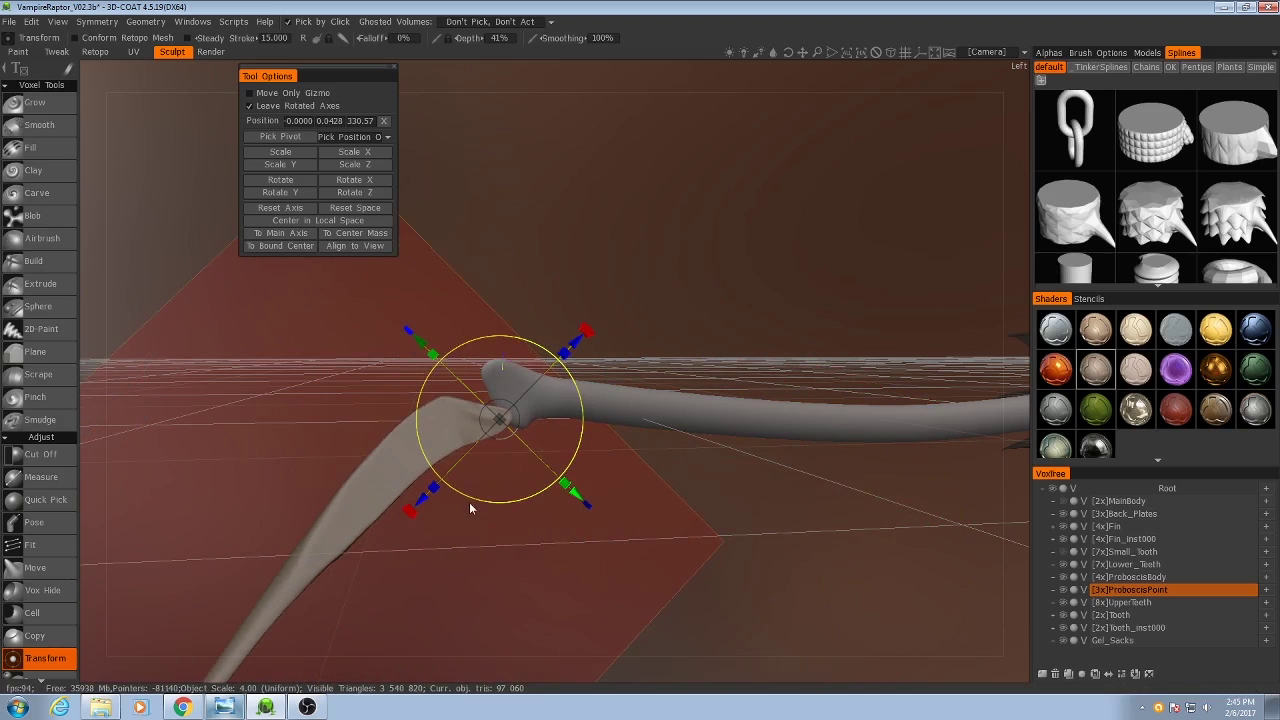
# Step: Shift the angled proboscis point slightly along its local axes so its rear end seats into the joint
pyautogui.keyDown('alt'); pyautogui.moveTo(682, 403); pyautogui.dragTo(580, 486); pyautogui.keyUp('alt')
pyautogui.keyDown('alt'); pyautogui.moveTo(580, 486); pyautogui.dragTo(612, 575, button='right'); pyautogui.keyUp('alt')
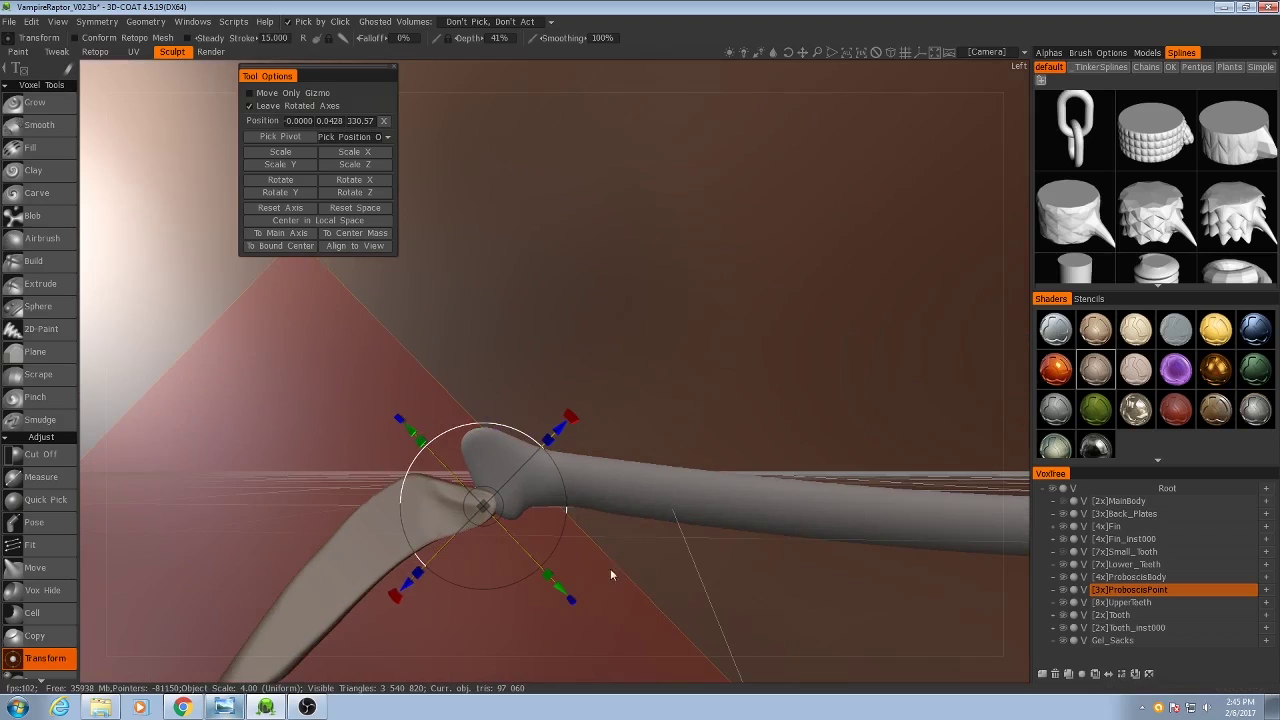
pyautogui.moveTo(560, 592); pyautogui.dragTo(571, 598)
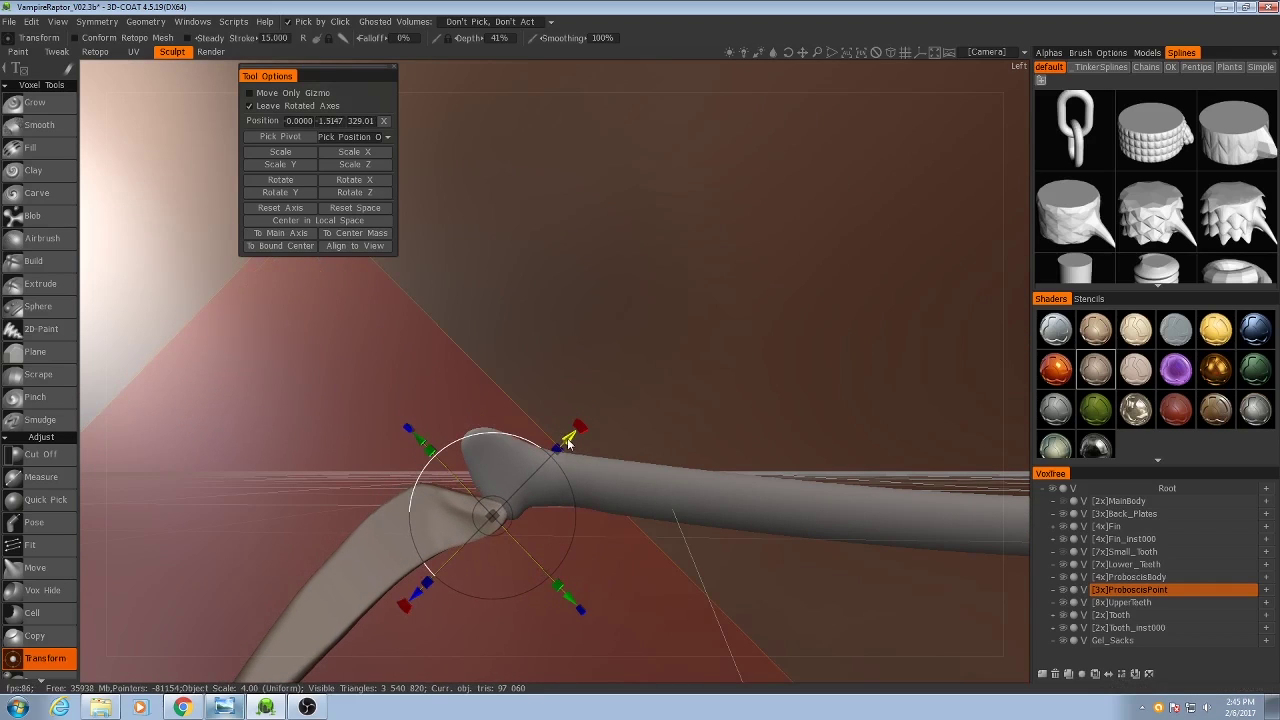
pyautogui.moveTo(571, 440); pyautogui.dragTo(676, 437)
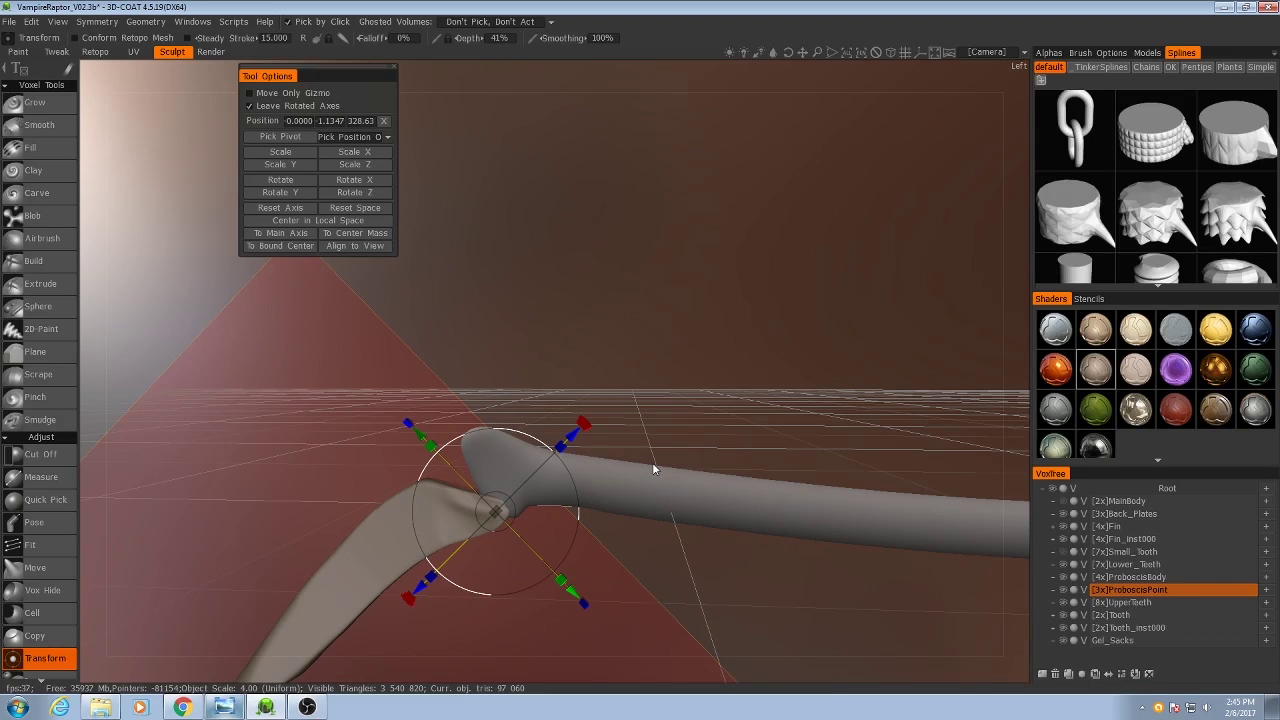
# Step: Check the hinge by folding the proboscis point beneath the proboscis and swinging it diagonally down again
pyautogui.moveTo(667, 430); pyautogui.dragTo(687, 381)
pyautogui.moveTo(687, 381); pyautogui.dragTo(762, 312, button='middle')
pyautogui.moveTo(762, 312); pyautogui.dragTo(762, 387)
pyautogui.scroll(2, 762, 387)
pyautogui.moveTo(666, 370); pyautogui.dragTo(381, 462)
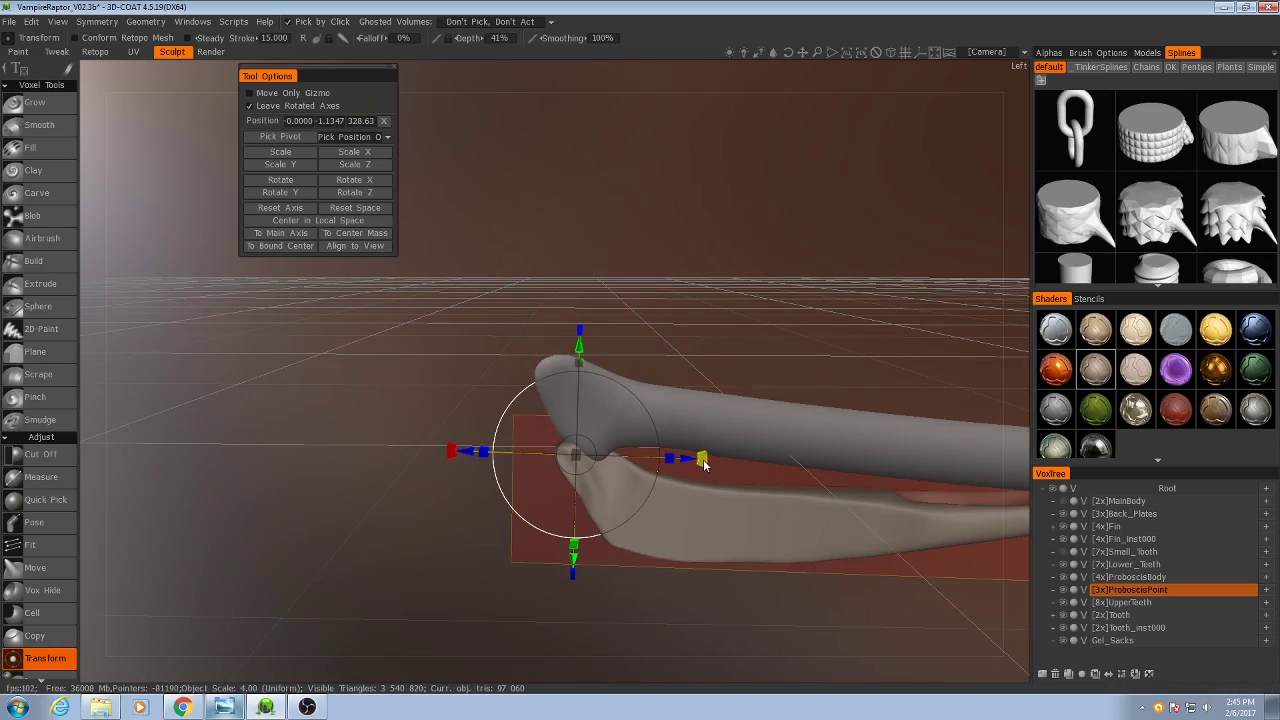
pyautogui.moveTo(704, 463); pyautogui.dragTo(527, 502)
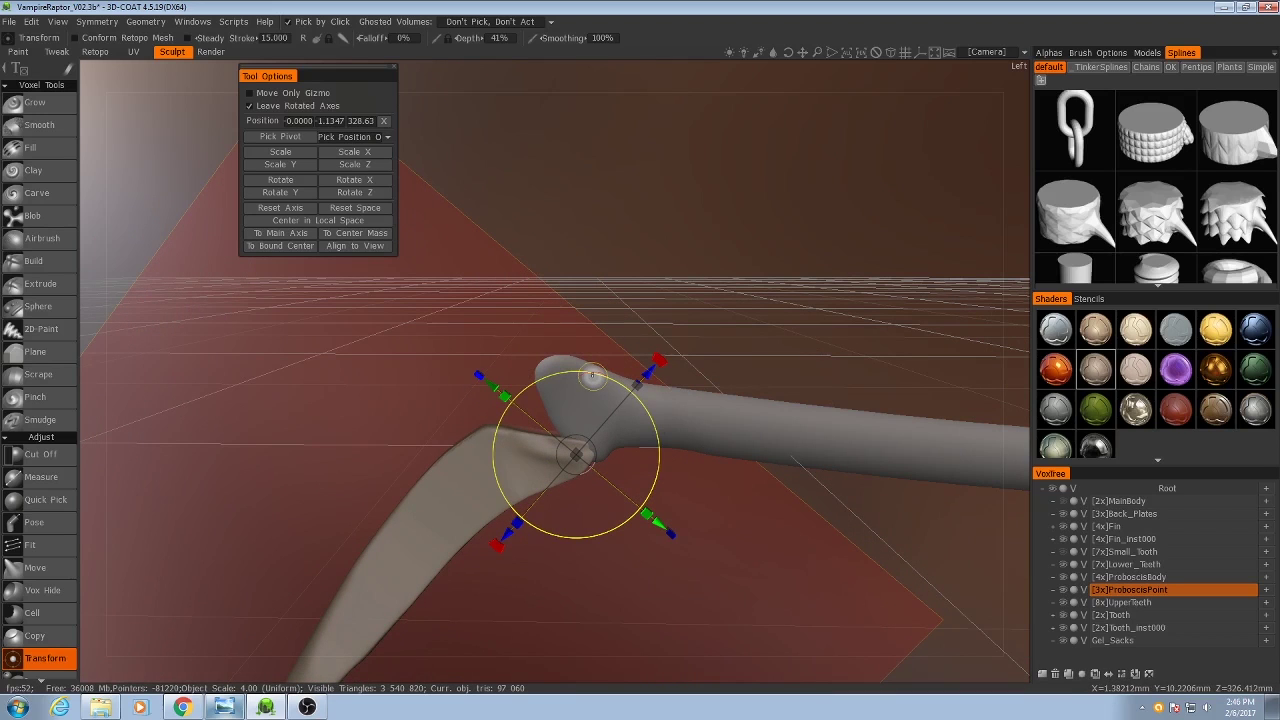
# Step: With the Move tool, pull the upper rear corner of the proboscis point up toward the proboscis's flared end
pyautogui.click(36, 568)
pyautogui.scroll(4, 411, 486)
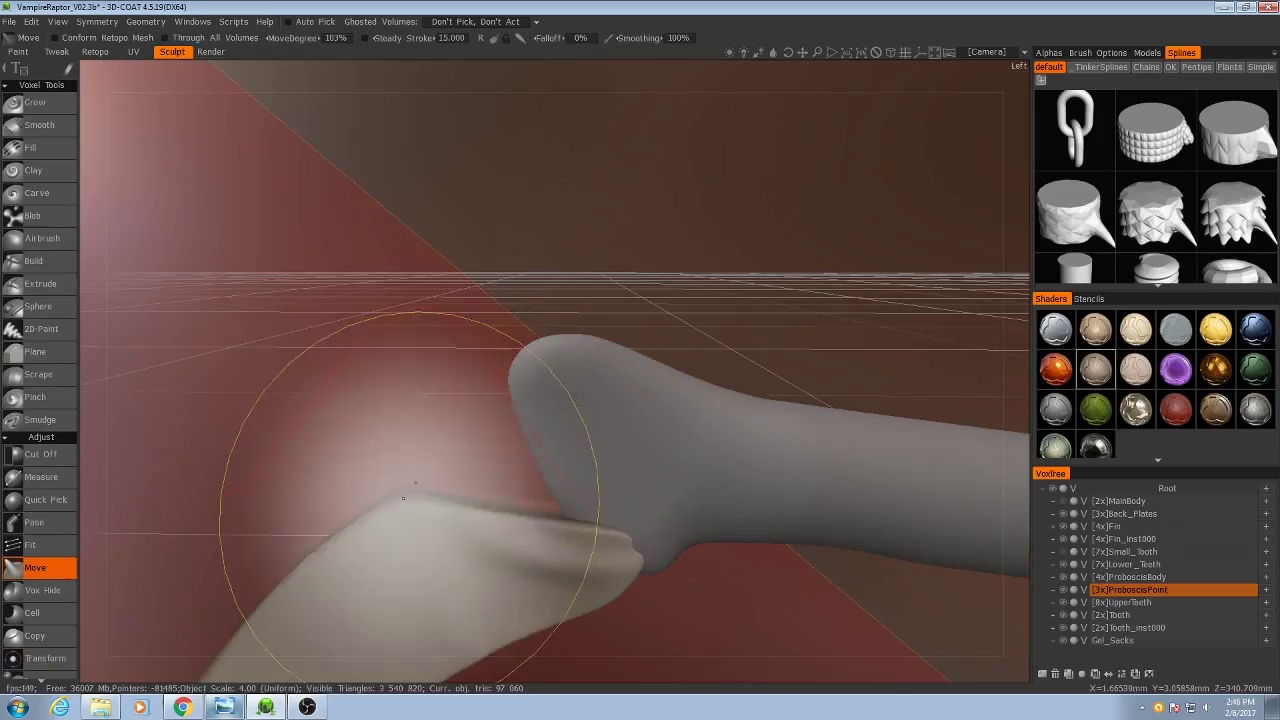
pyautogui.moveTo(411, 486); pyautogui.dragTo(428, 412)
pyautogui.moveTo(428, 412); pyautogui.dragTo(583, 414, button='middle')
pyautogui.press('h')
pyautogui.scroll(-8, 672, 389)
pyautogui.moveTo(672, 389); pyautogui.dragTo(492, 450)
pyautogui.scroll(8, 492, 450)
# Step: Flatten the proboscis point's ridge and sides with Scrape, using Soft Scrape at 66% depth
pyautogui.click(38, 374)
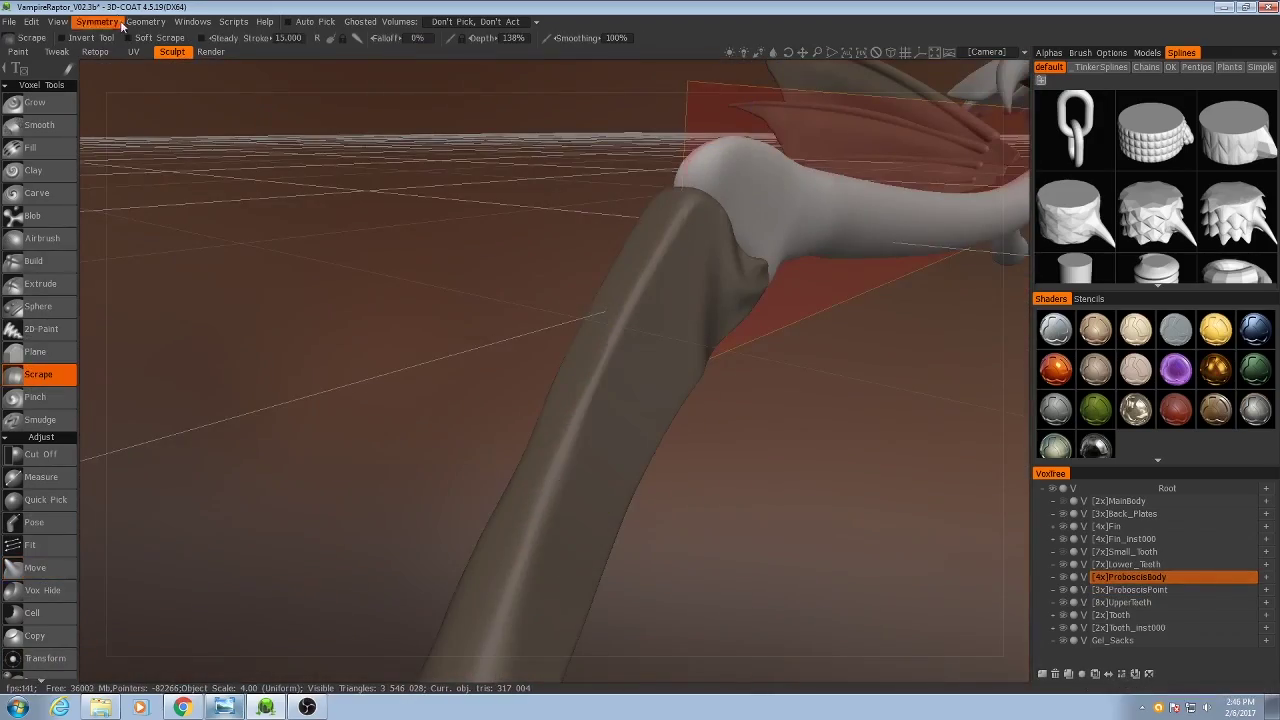
pyautogui.press('h')
pyautogui.moveTo(663, 318); pyautogui.dragTo(520, 570)
pyautogui.keyDown('alt'); pyautogui.moveTo(725, 176); pyautogui.dragTo(504, 420); pyautogui.keyUp('alt')
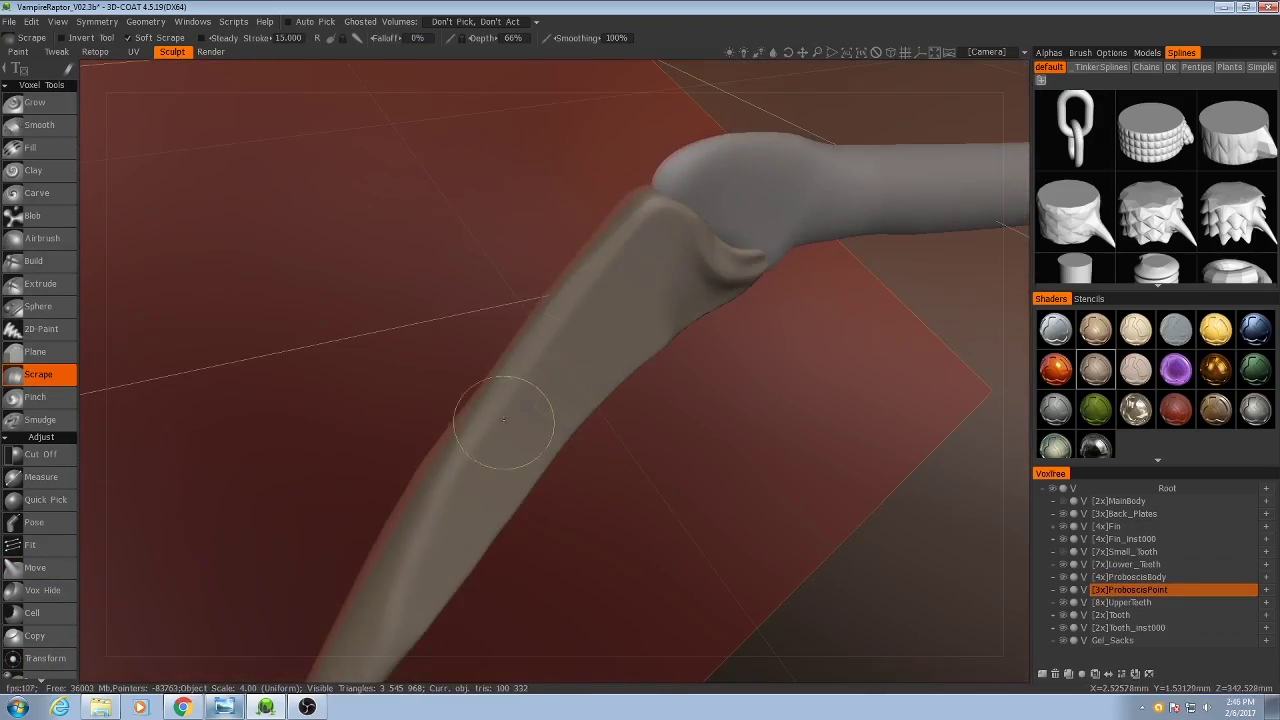
# Step: Show the MainBody volume and make ProboscisBody active for adding material with the Build tool near the mouth
pyautogui.scroll(-8, 445, 514)
pyautogui.moveTo(445, 514); pyautogui.dragTo(540, 410)
pyautogui.click(1062, 502)
pyautogui.click(1128, 577)
pyautogui.scroll(5, 810, 508)
pyautogui.click(38, 261)
pyautogui.scroll(8, 651, 349)
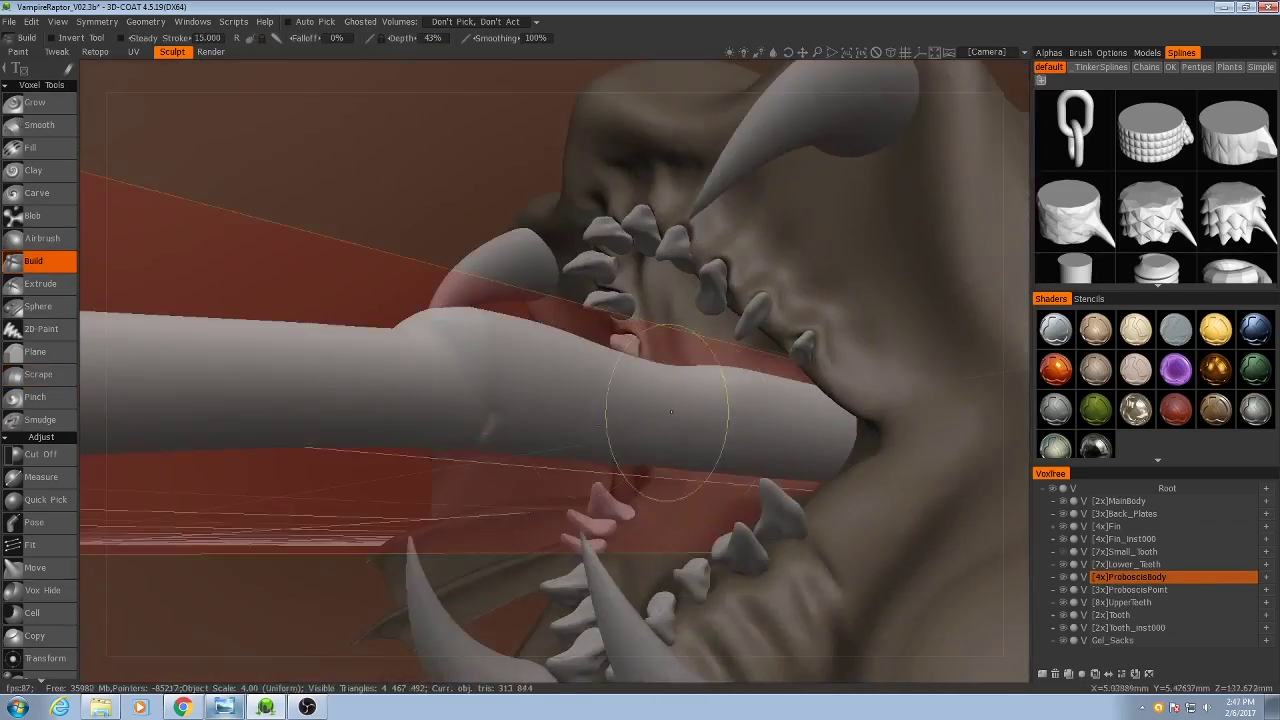